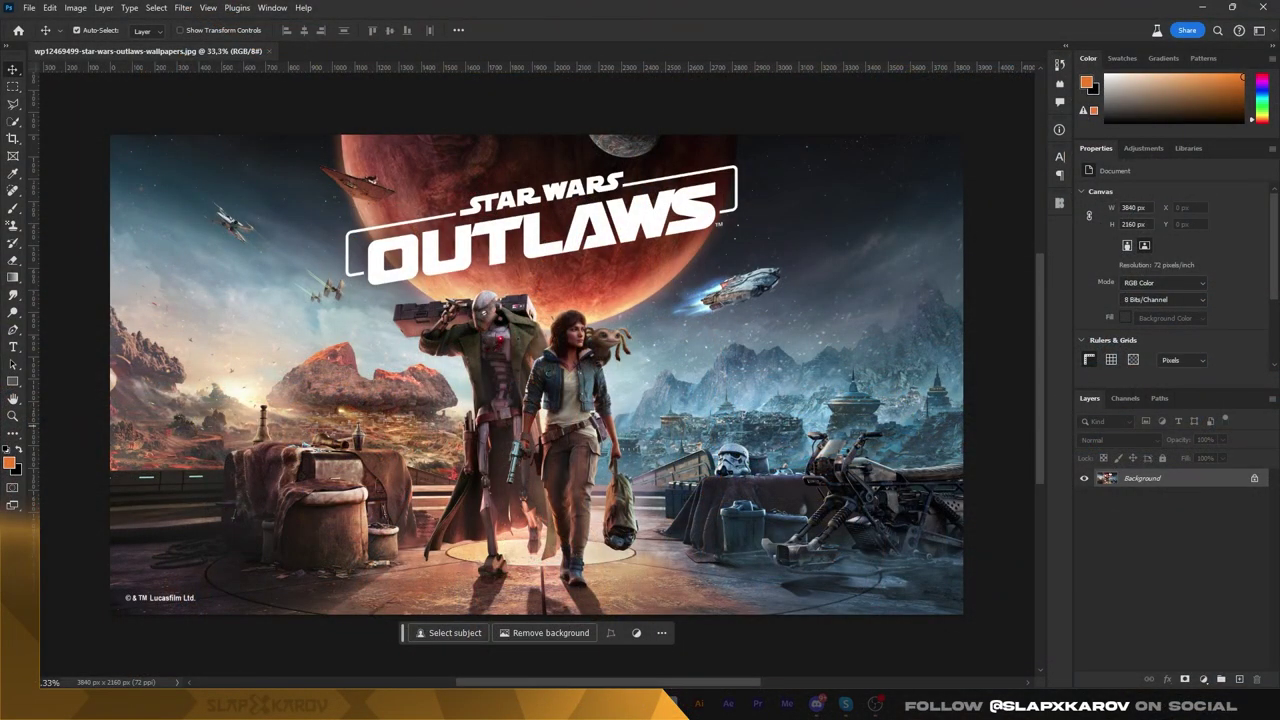
Duplicate the wallpaper, lasso the STAR WARS OUTLAWS logo, erase it with Generative Fill, then merge
{"action": "key", "text": "ctrl+j"}
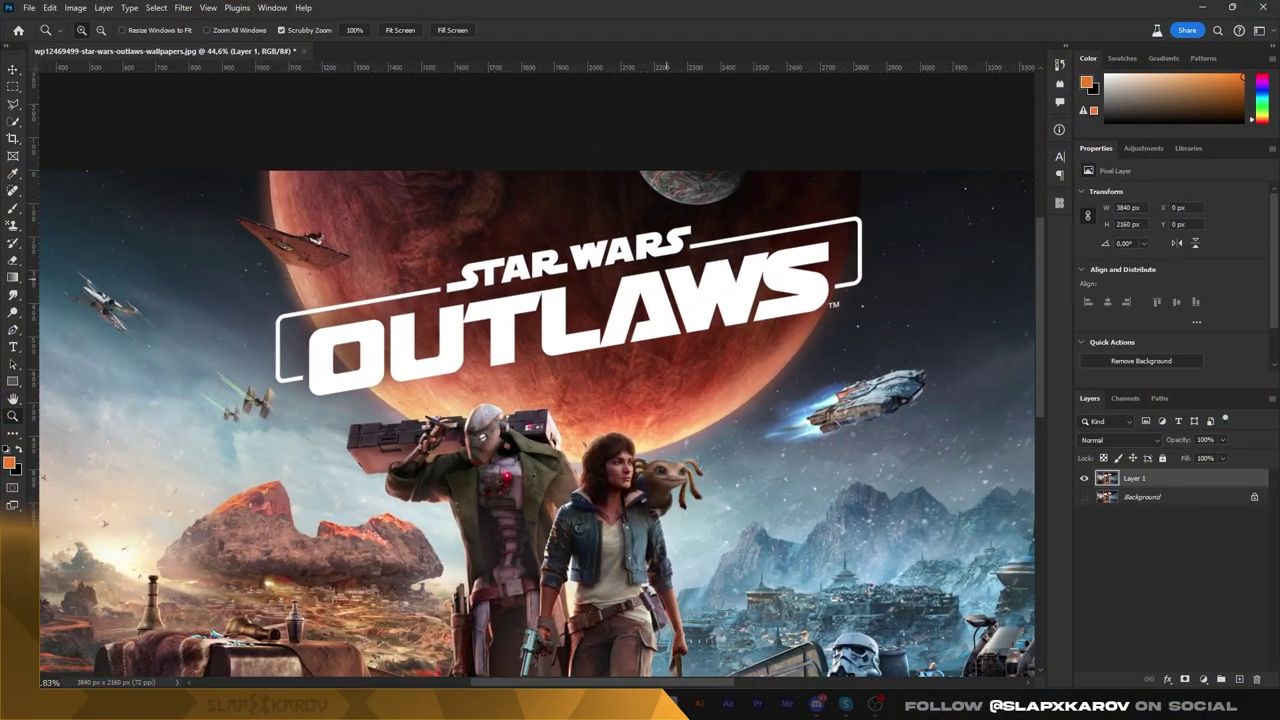
{"action": "key", "text": "l"}
{"action": "left_click", "coordinate": [318, 298]}
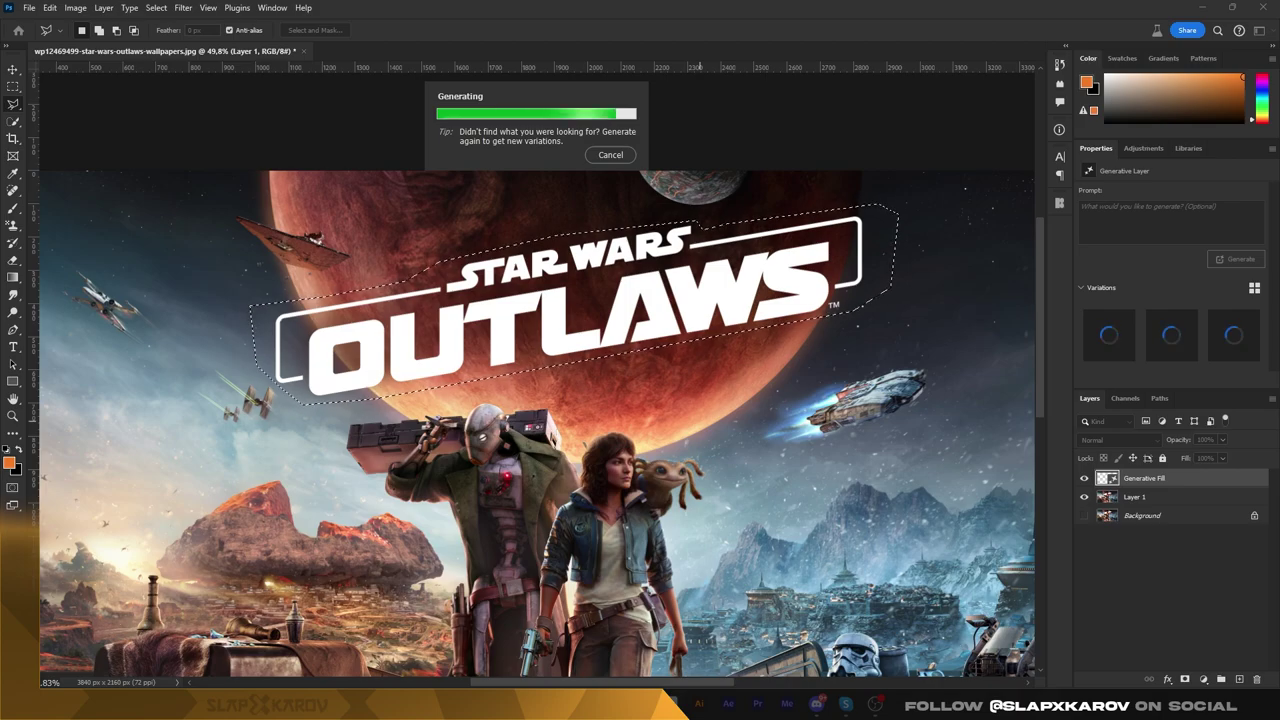
{"action": "key", "text": "z"}
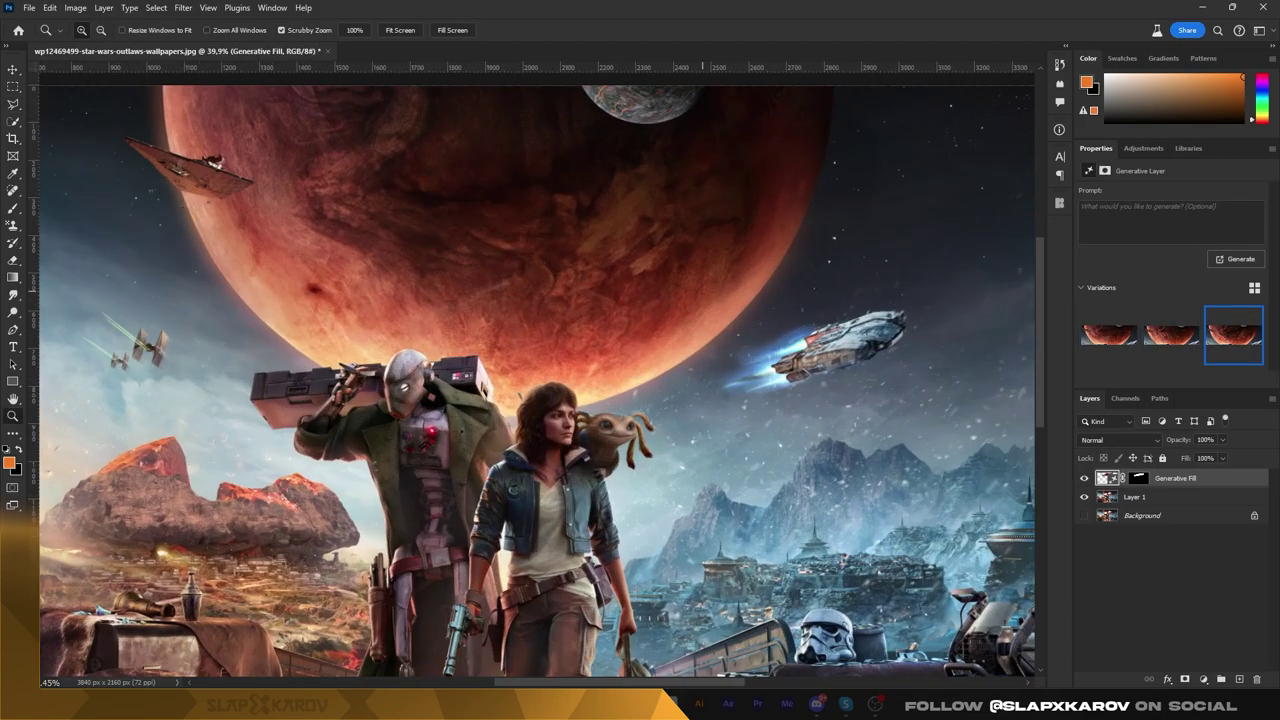
{"action": "key", "text": "ctrl+minus"}
{"action": "key", "text": "ctrl+e"}
Convert the merged wallpaper layer to a Smart Object for pasting into Starwars-Autlaw.psd
{"action": "right_click", "coordinate": [1170, 478]}
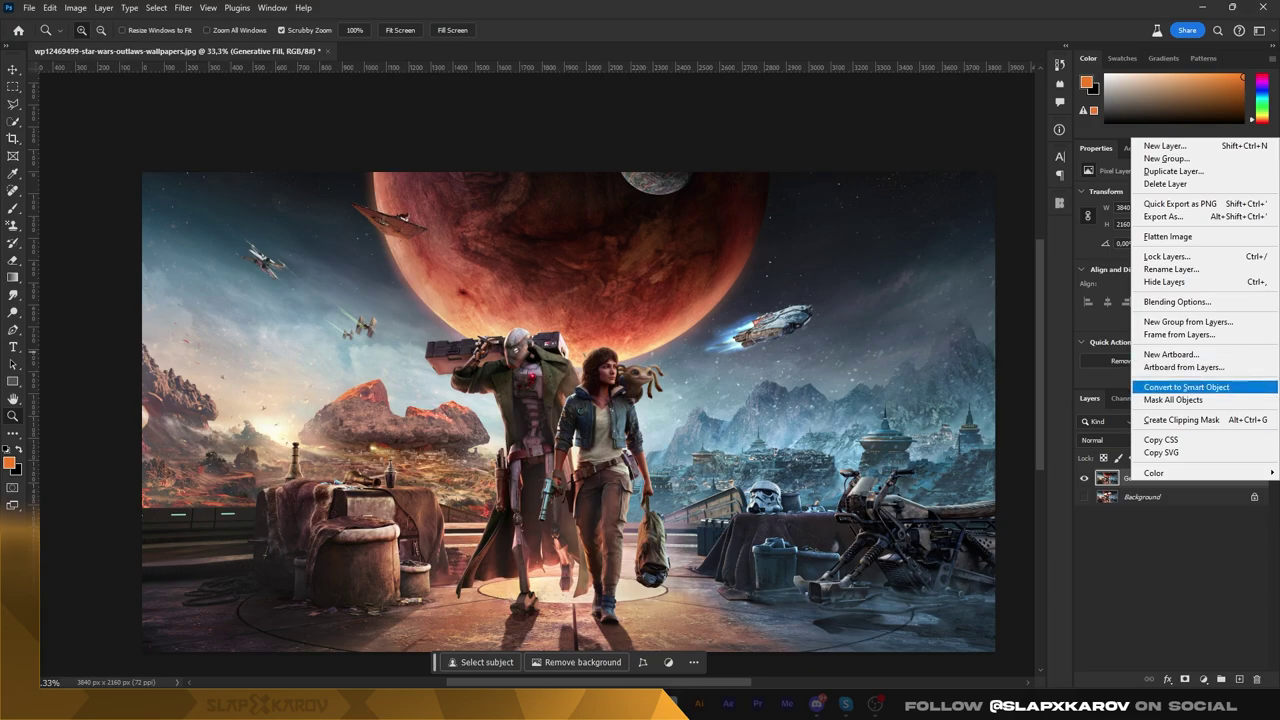
{"action": "left_click", "coordinate": [1186, 387]}
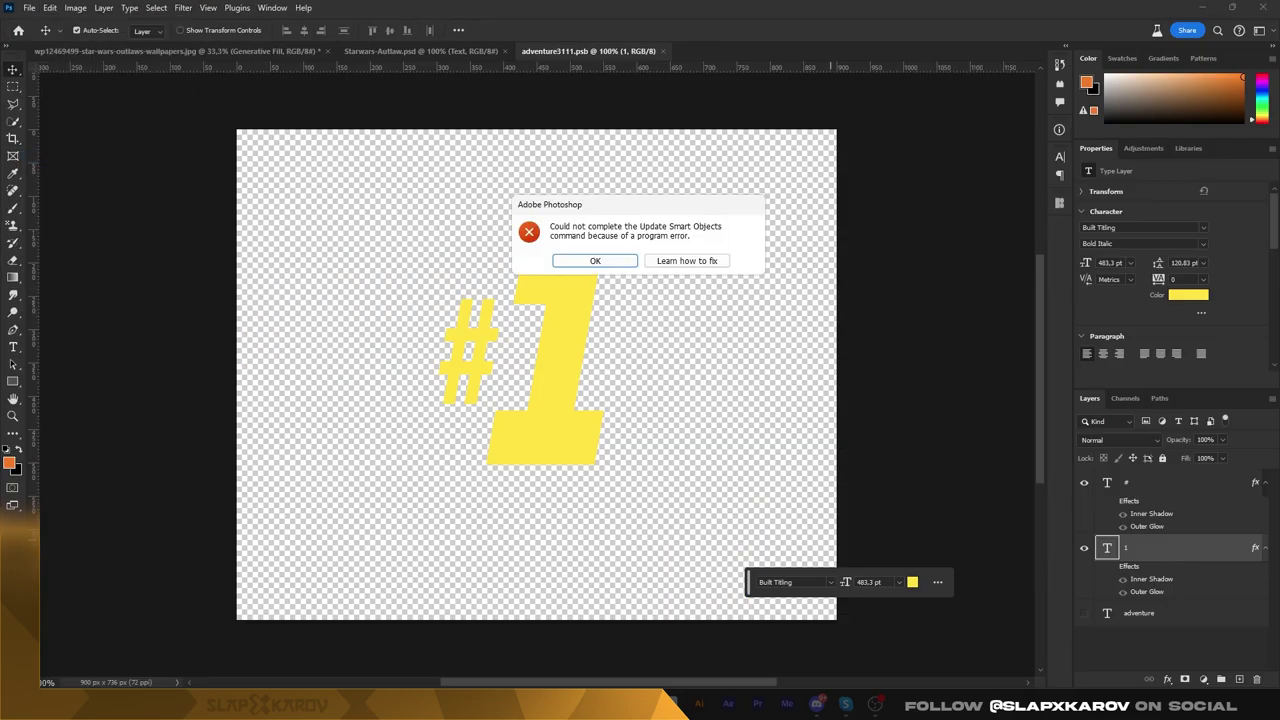
{"action": "key", "text": "Return"}
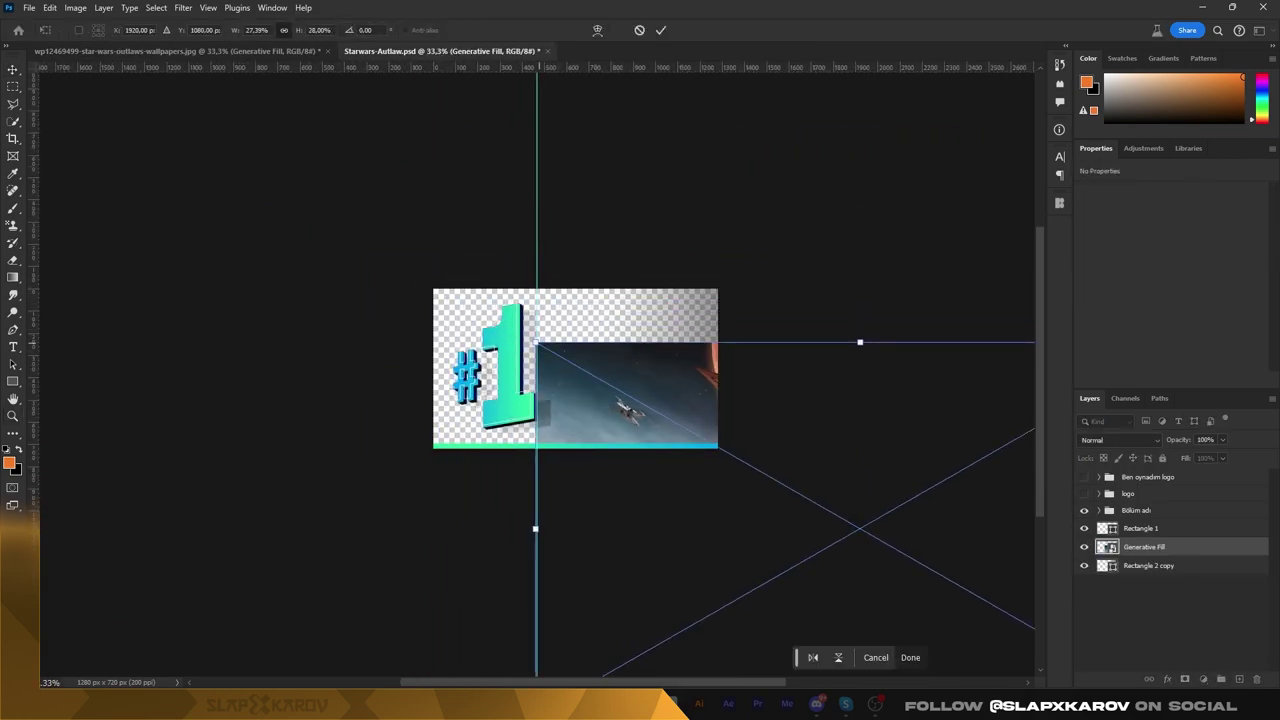
Scale the wallpaper to fill the thumbnail canvas and nudge it slightly left
{"action": "left_click_drag", "start_coordinate": [580, 300], "coordinate": [410, 195]}
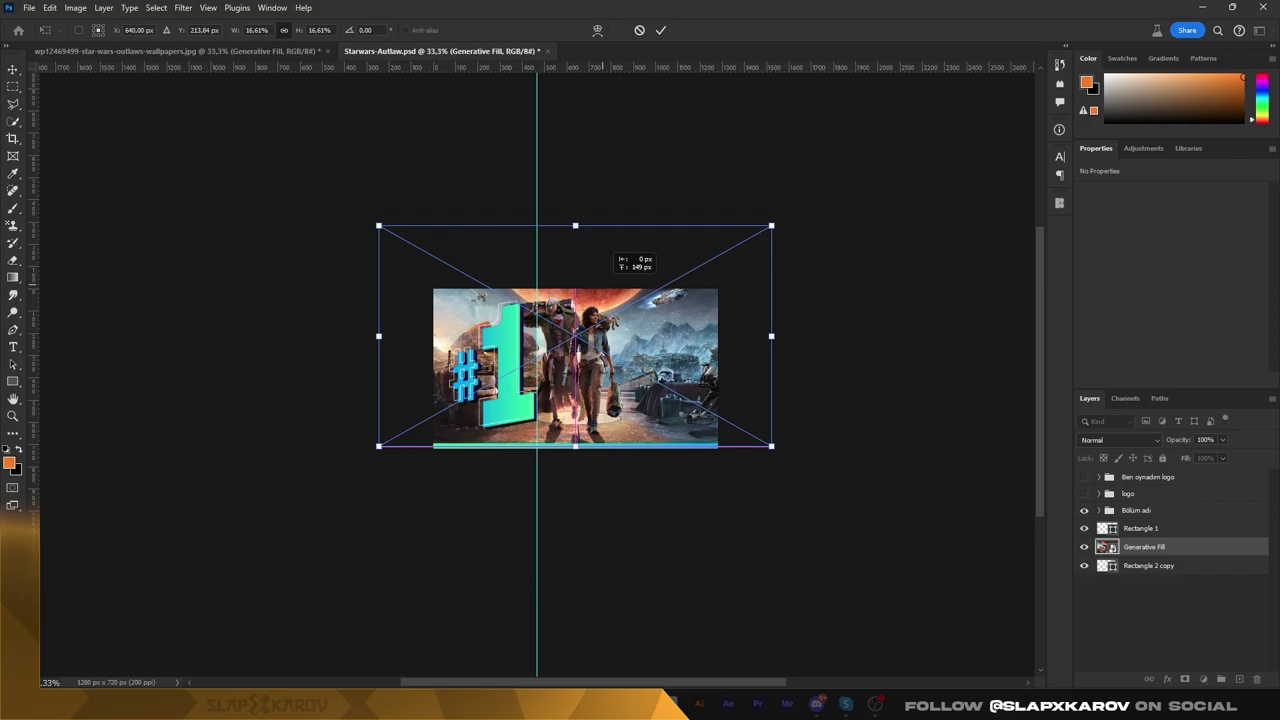
{"action": "key", "text": "Return"}
{"action": "key", "text": "ctrl+t"}
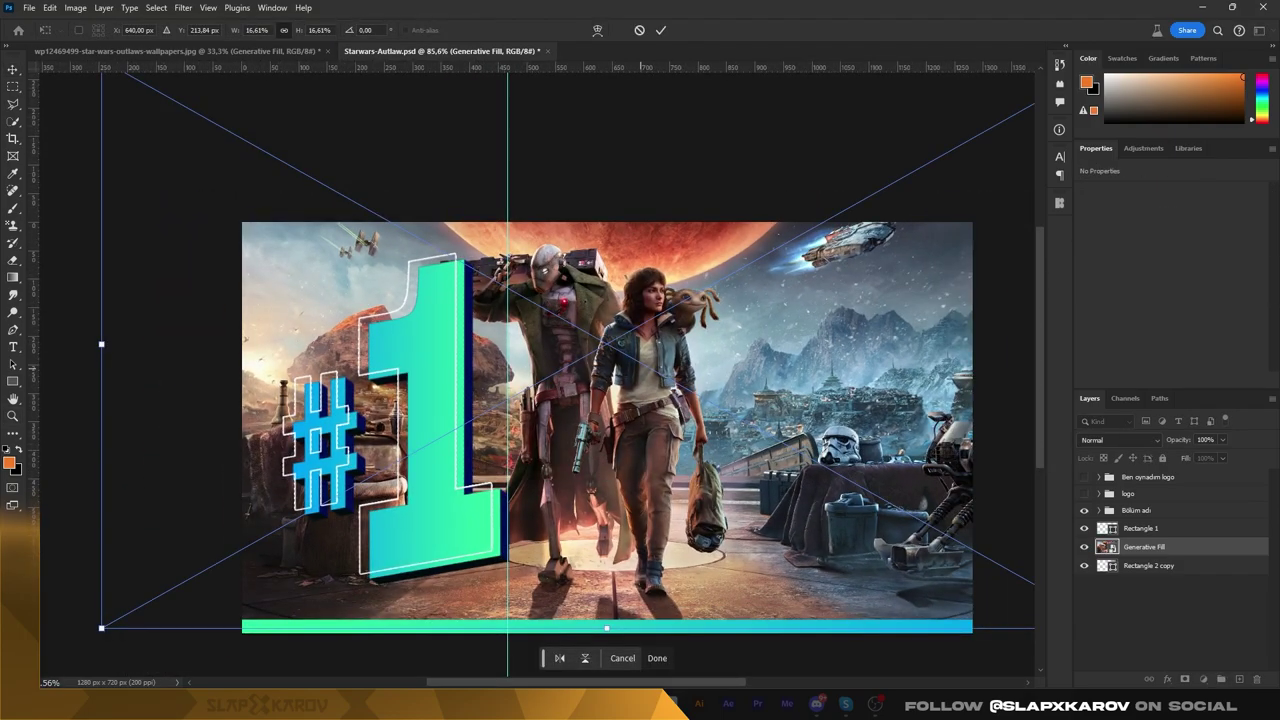
{"action": "key", "text": "shift+Left"}
{"action": "key", "text": "shift+Left"}
{"action": "key", "text": "shift+Left"}
{"action": "key", "text": "shift+Left"}
{"action": "key", "text": "shift+Left"}
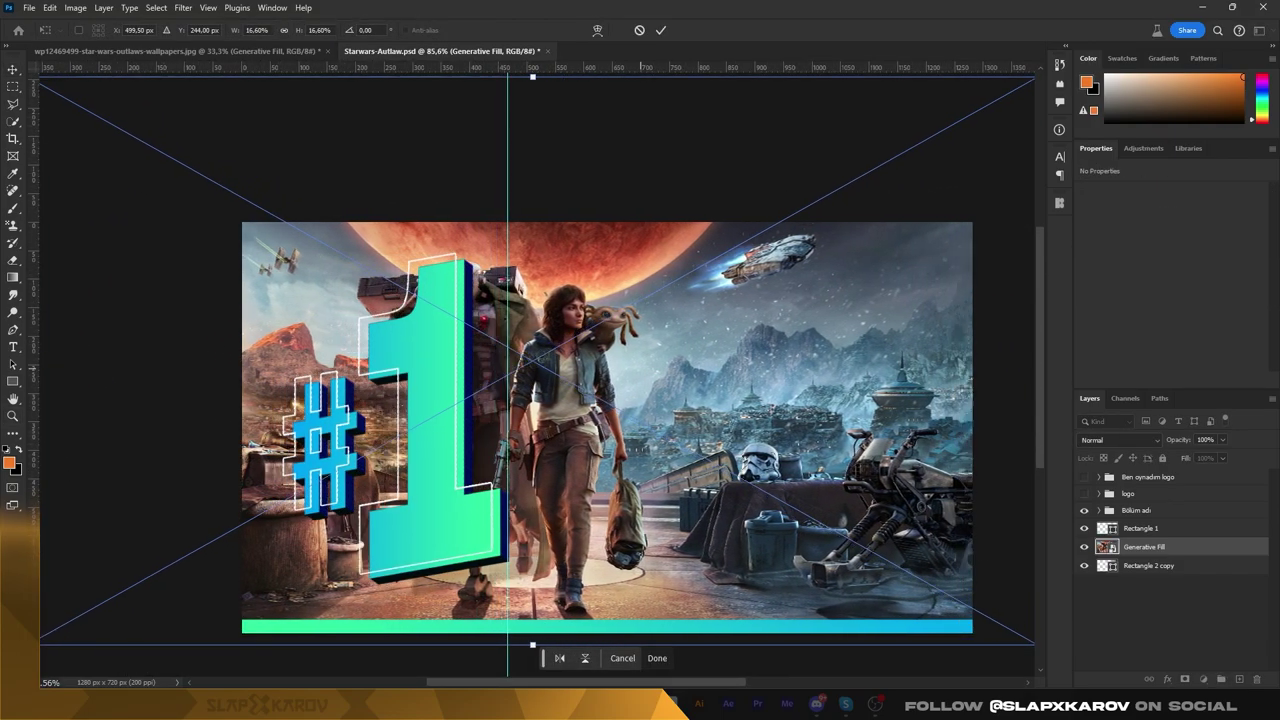
{"action": "key", "text": "shift+Left"}
{"action": "key", "text": "Return"}
Duplicate the wallpaper above the #1 and mask it to the two characters with Object Selection
{"action": "key", "text": "ctrl+j"}
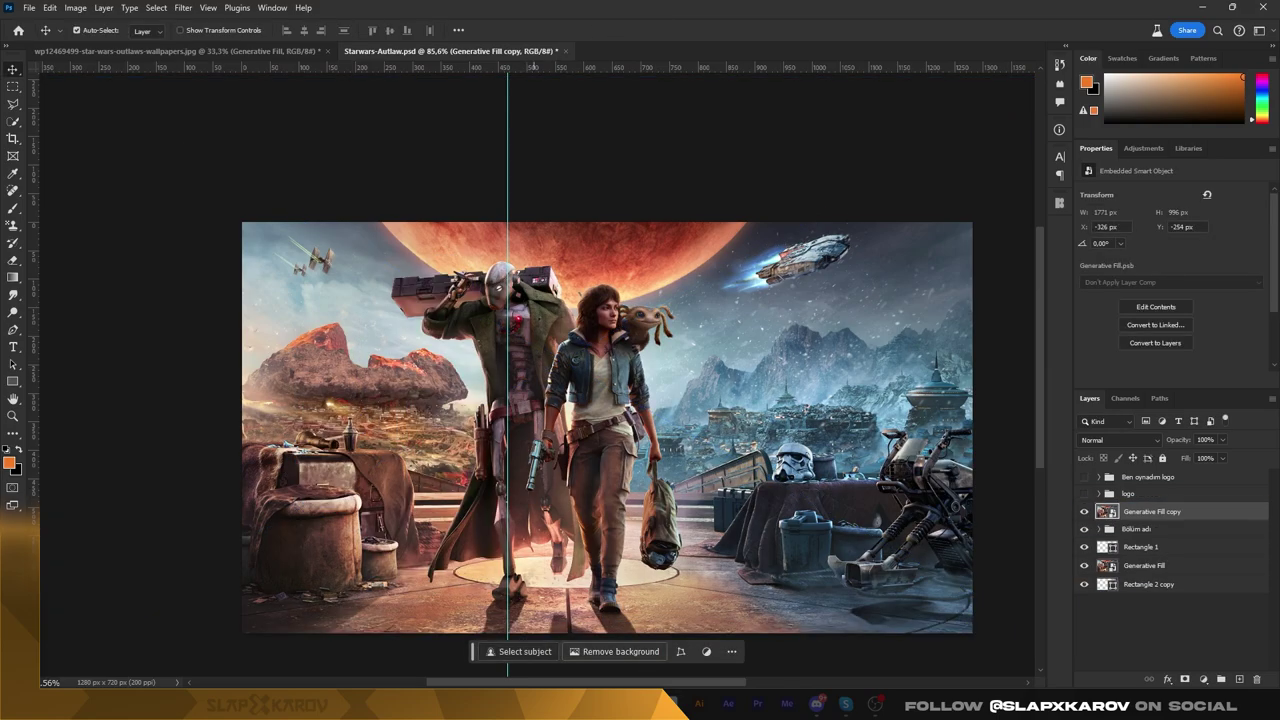
{"action": "scroll", "coordinate": [461, 301], "scroll_direction": "up", "scroll_amount": 5}
{"action": "right_click", "coordinate": [13, 121]}
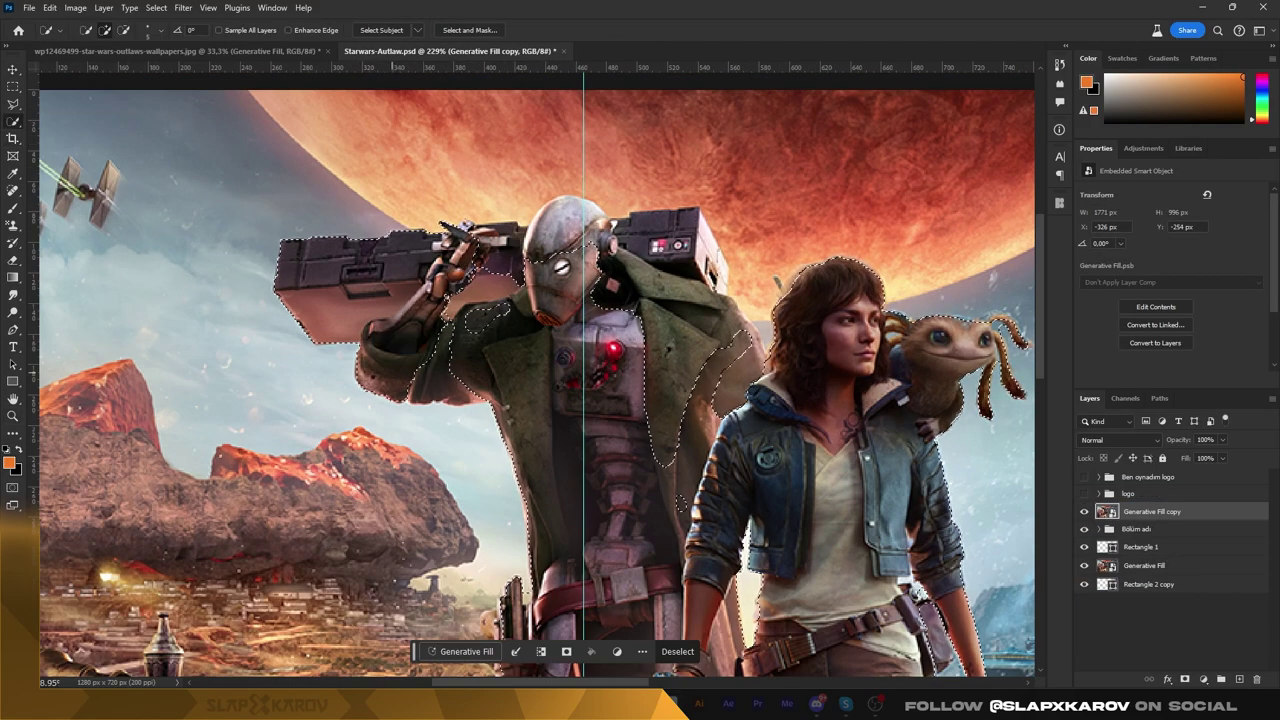
{"action": "left_click", "coordinate": [566, 651]}
{"action": "key", "text": "ctrl+0"}
{"action": "key", "text": "z"}
{"action": "left_click", "coordinate": [528, 400]}
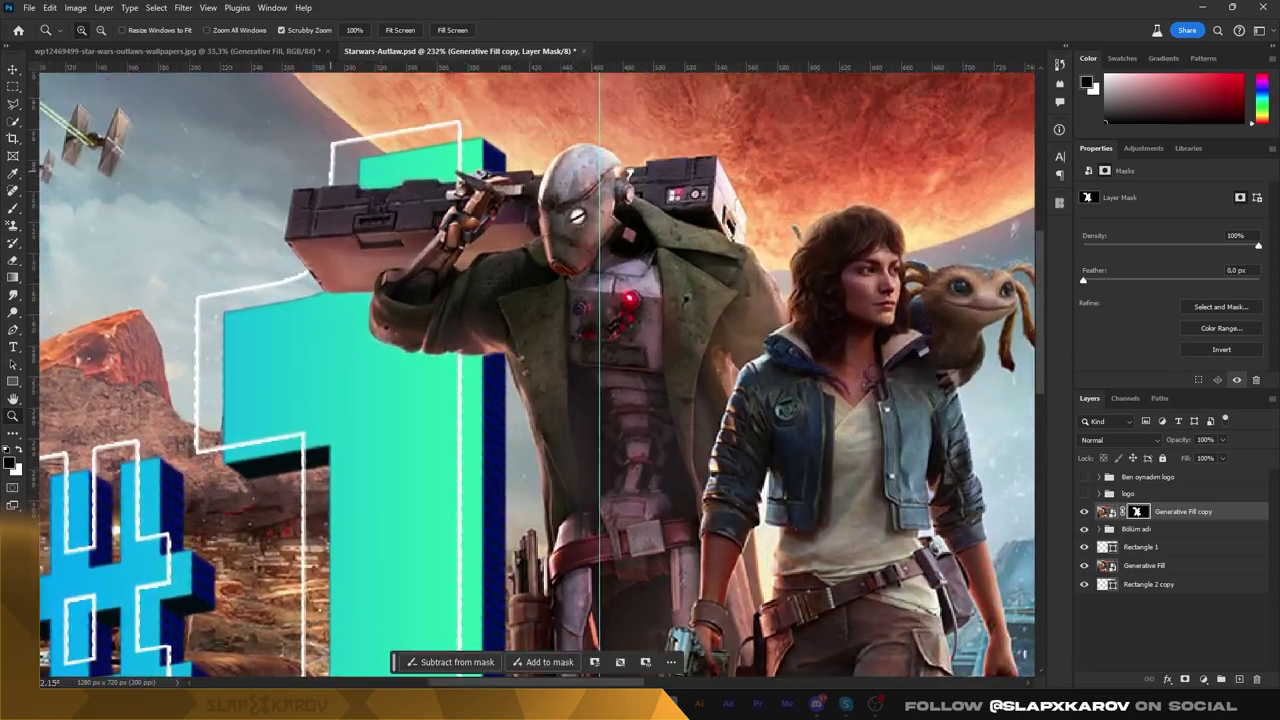
Refine the characters' layer mask with the Brush tool, then fit the thumbnail in view
{"action": "left_click", "coordinate": [242, 106]}
{"action": "key", "text": "b"}
{"action": "right_click", "coordinate": [510, 350]}
{"action": "key", "text": "Escape"}
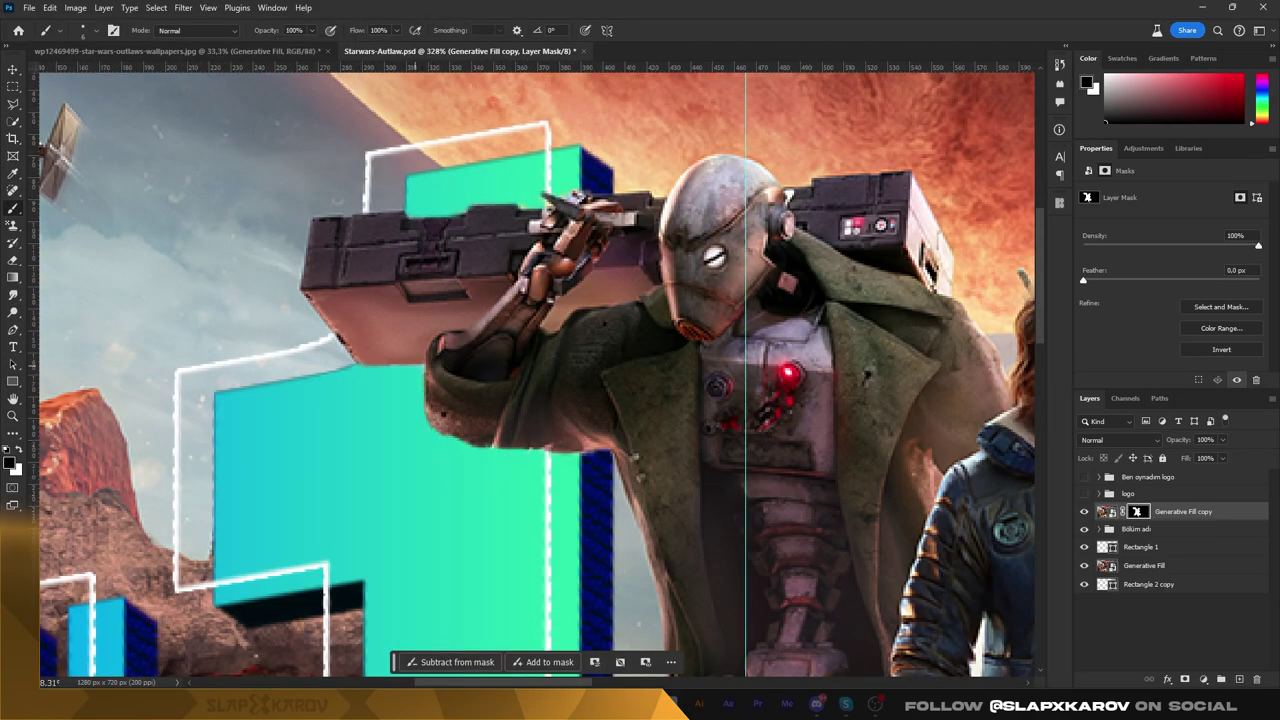
{"action": "key", "text": "z"}
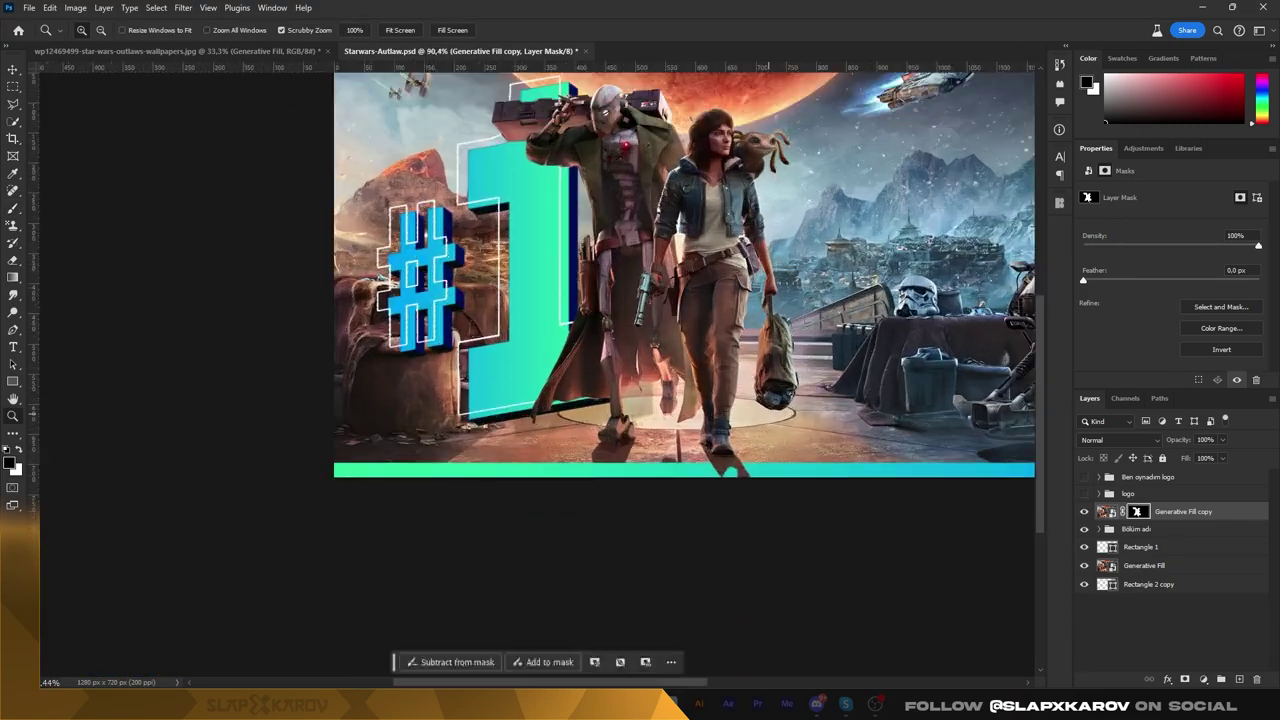
{"action": "left_click_drag", "start_coordinate": [557, 471], "coordinate": [600, 471]}
{"action": "key", "text": "ctrl+0"}
Show the logo group and give a new Layer 1 its Stroke and Drop Shadow
{"action": "left_click", "coordinate": [1084, 494]}
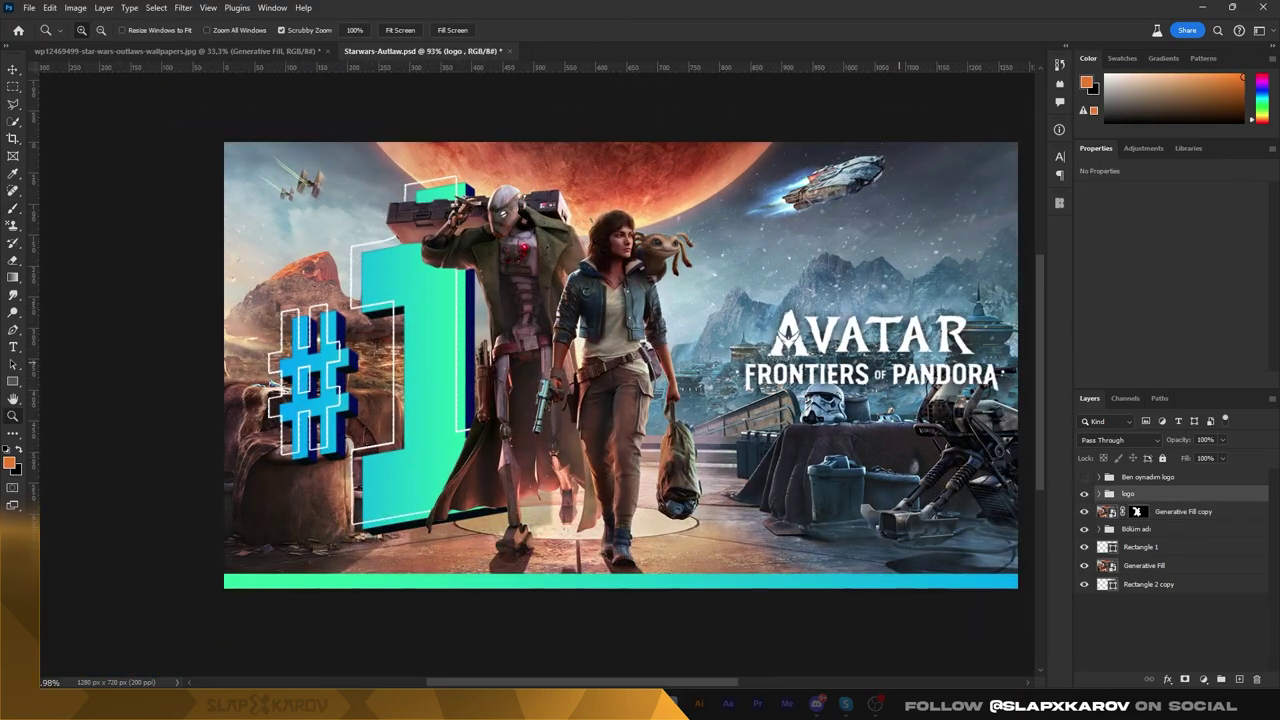
{"action": "left_click", "coordinate": [1084, 530]}
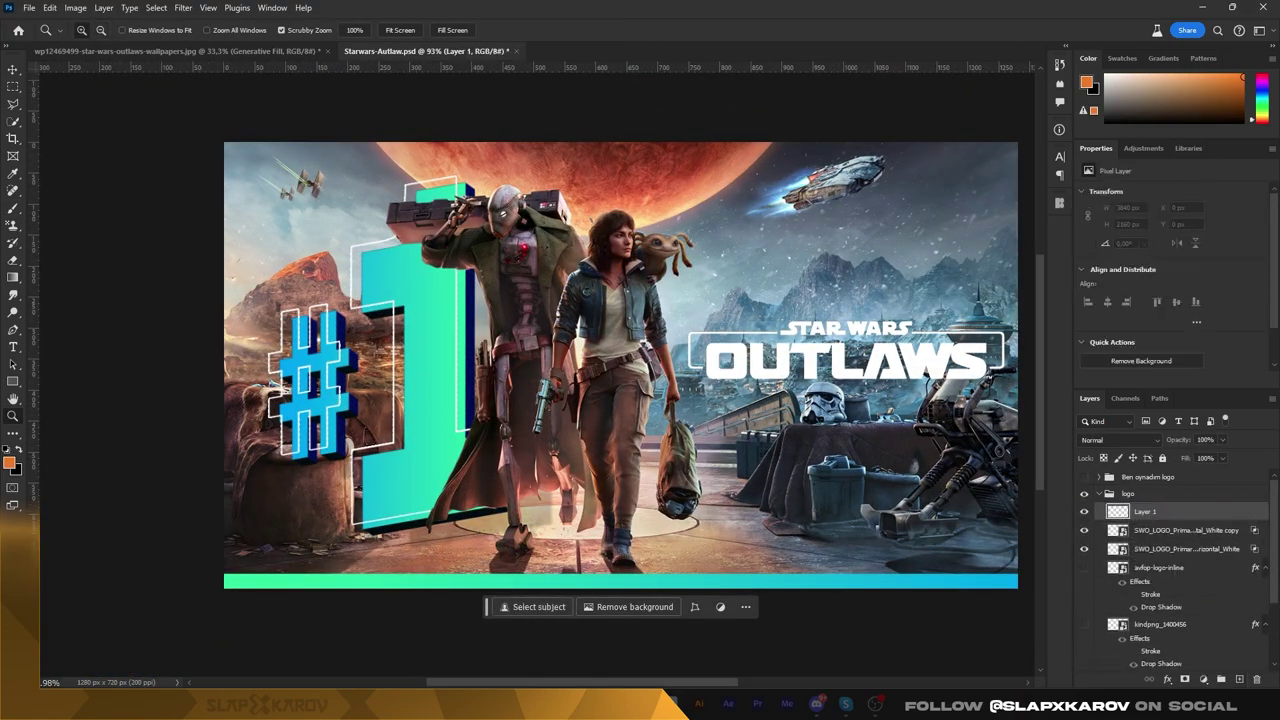
{"action": "key", "text": "ctrl+shift+alt+n"}
{"action": "left_click_drag", "start_coordinate": [1255, 549], "coordinate": [1145, 511]}
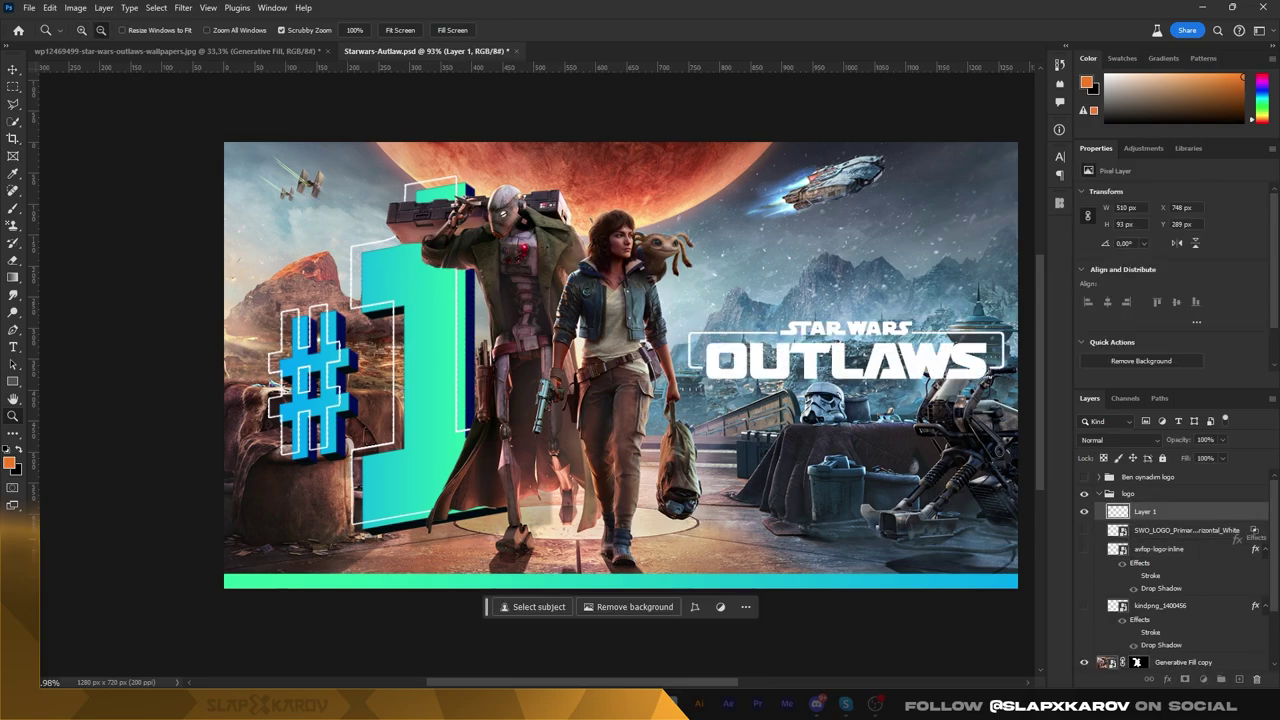
{"action": "mouse_move", "coordinate": [620, 370]}
{"action": "left_mouse_down"}
{"action": "mouse_move", "coordinate": [520, 370]}
{"action": "mouse_move", "coordinate": [580, 370]}
{"action": "left_mouse_up"}
Marquee a ship in the wallpaper document and paste it into the thumbnail
{"action": "key", "text": "ctrl+Tab"}
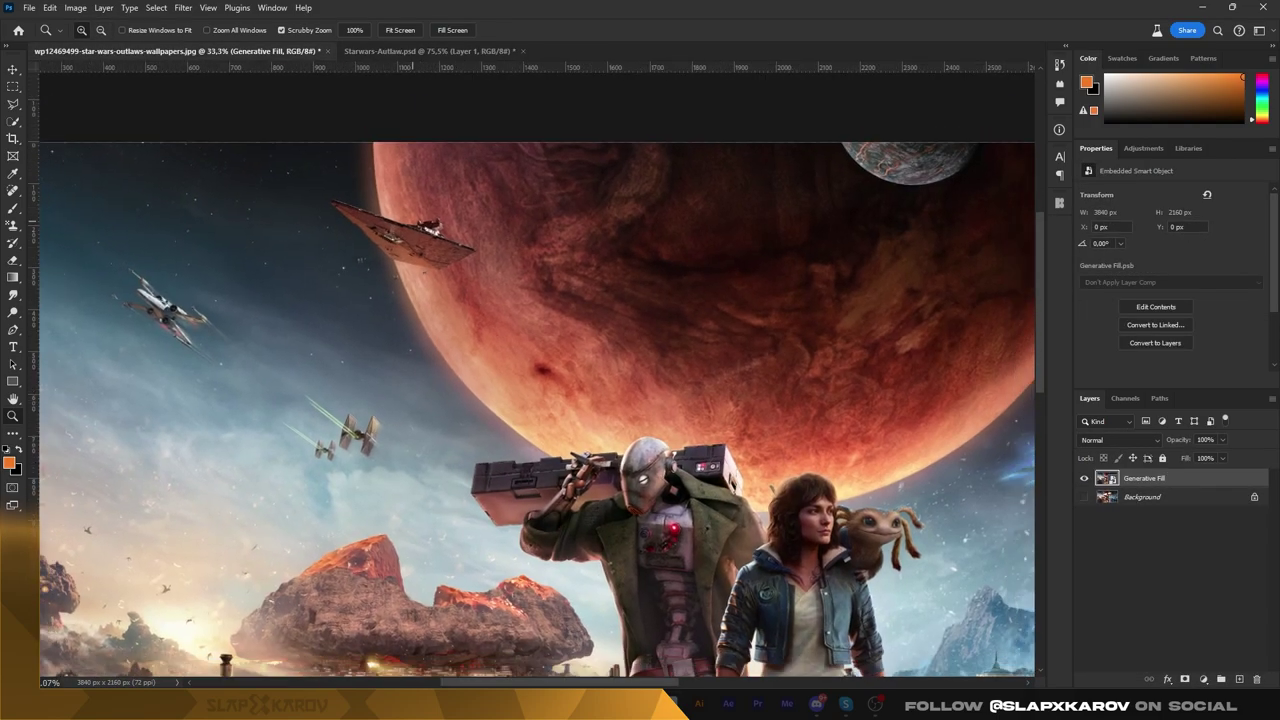
{"action": "key", "text": "m"}
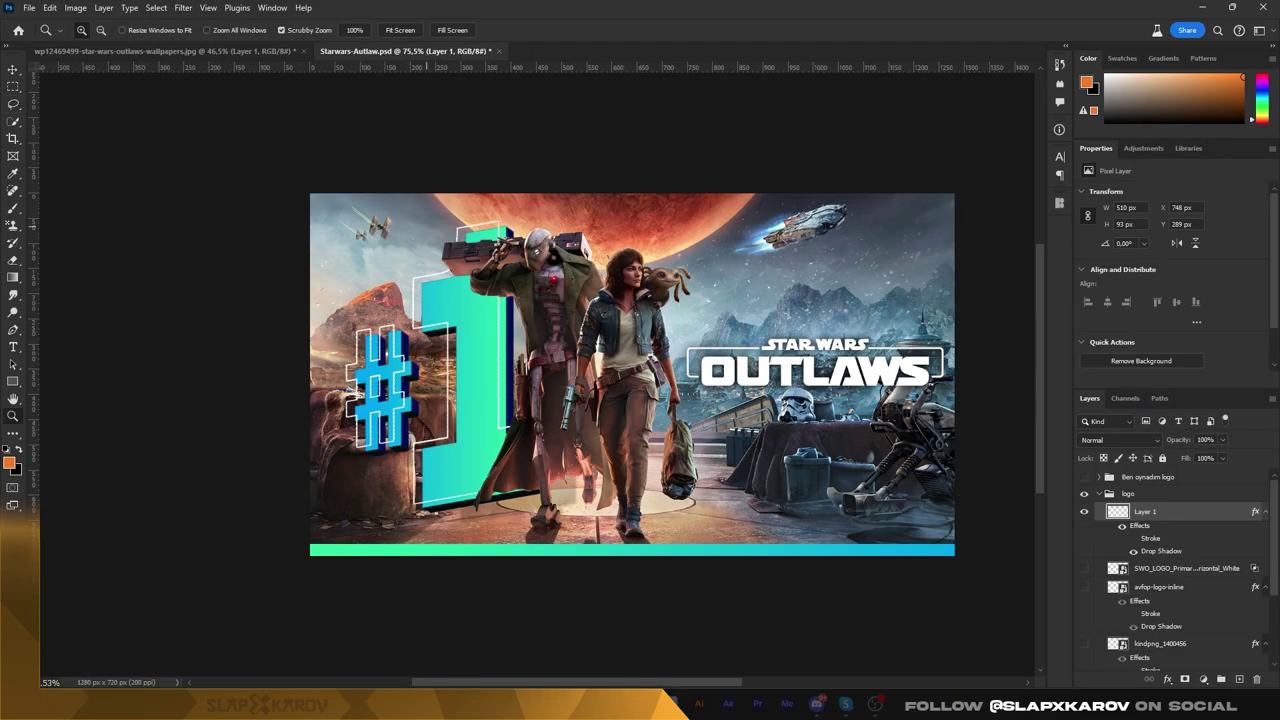
{"action": "key", "text": "ctrl+v"}
Shrink and tilt the pasted ship toward the upper left with Free Transform
{"action": "key", "text": "ctrl+t"}
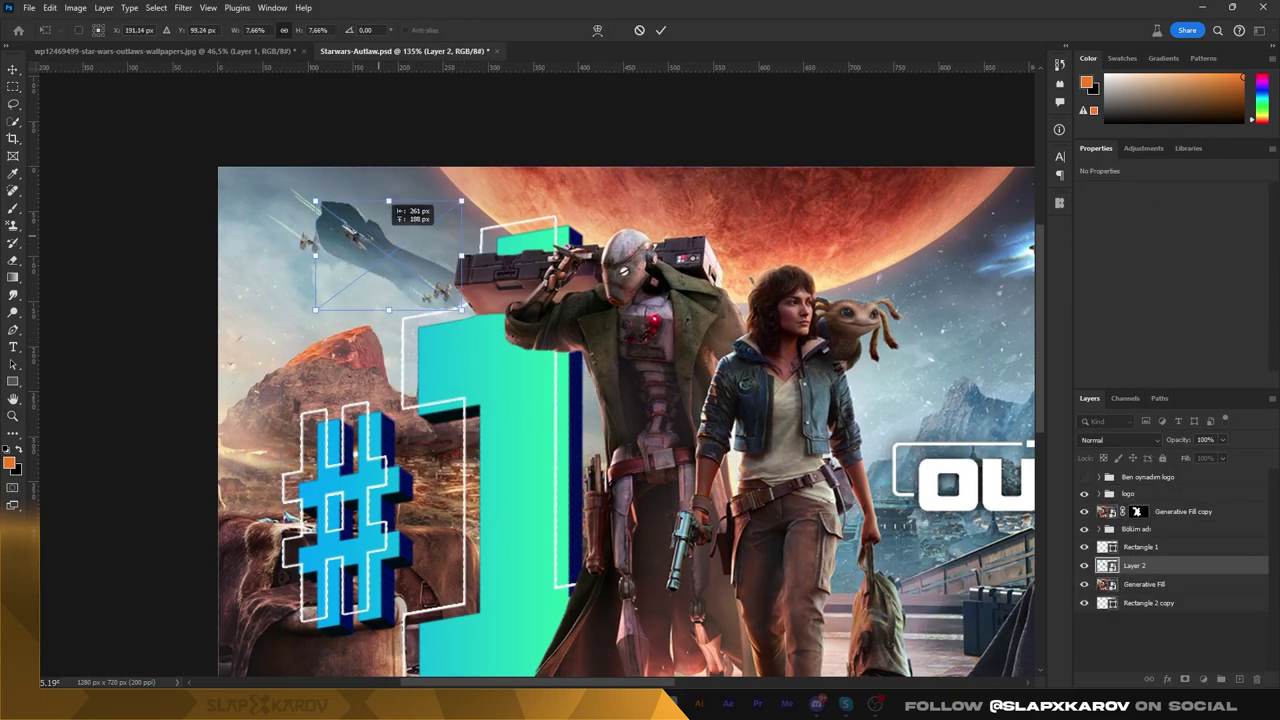
{"action": "left_click_drag", "start_coordinate": [312, 196], "coordinate": [279, 156]}
{"action": "left_click_drag", "start_coordinate": [550, 150], "coordinate": [506, 109]}
{"action": "key", "text": "Return"}
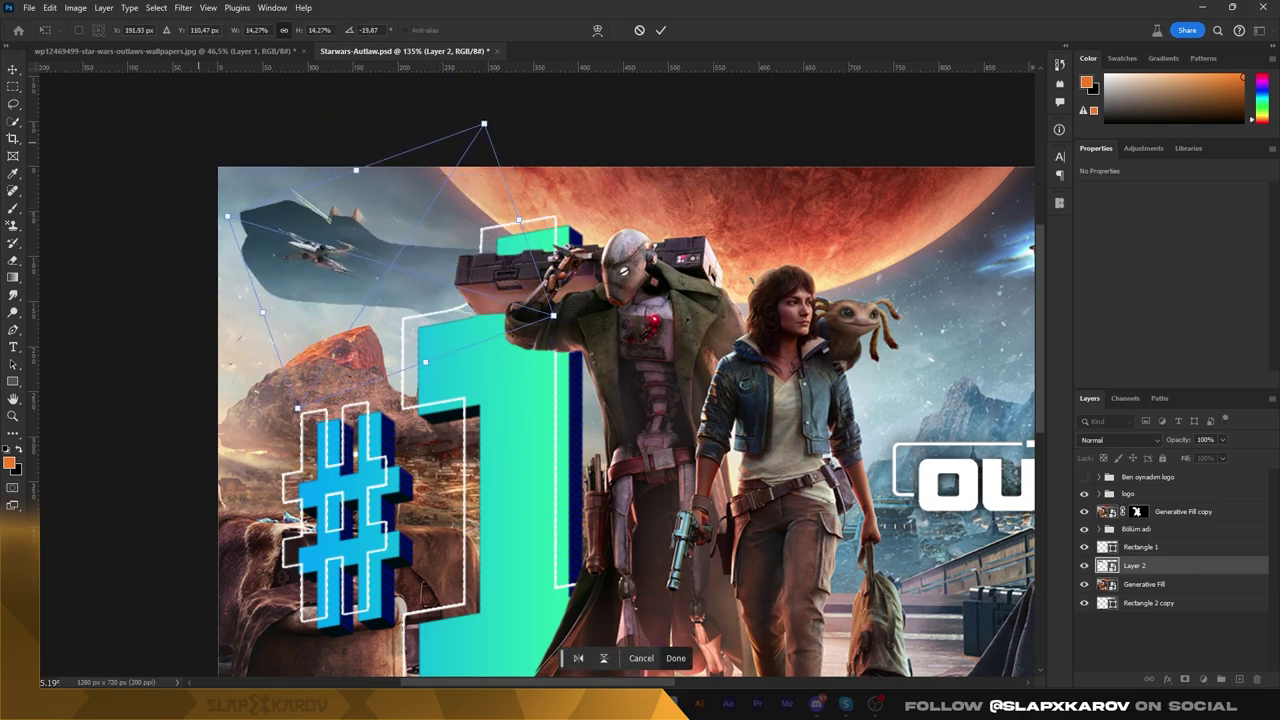
Select the small fighter with Object Selection and move it above the #1
{"action": "key", "text": "z"}
{"action": "left_click_drag", "start_coordinate": [338, 228], "coordinate": [400, 228]}
{"action": "left_click", "coordinate": [538, 662]}
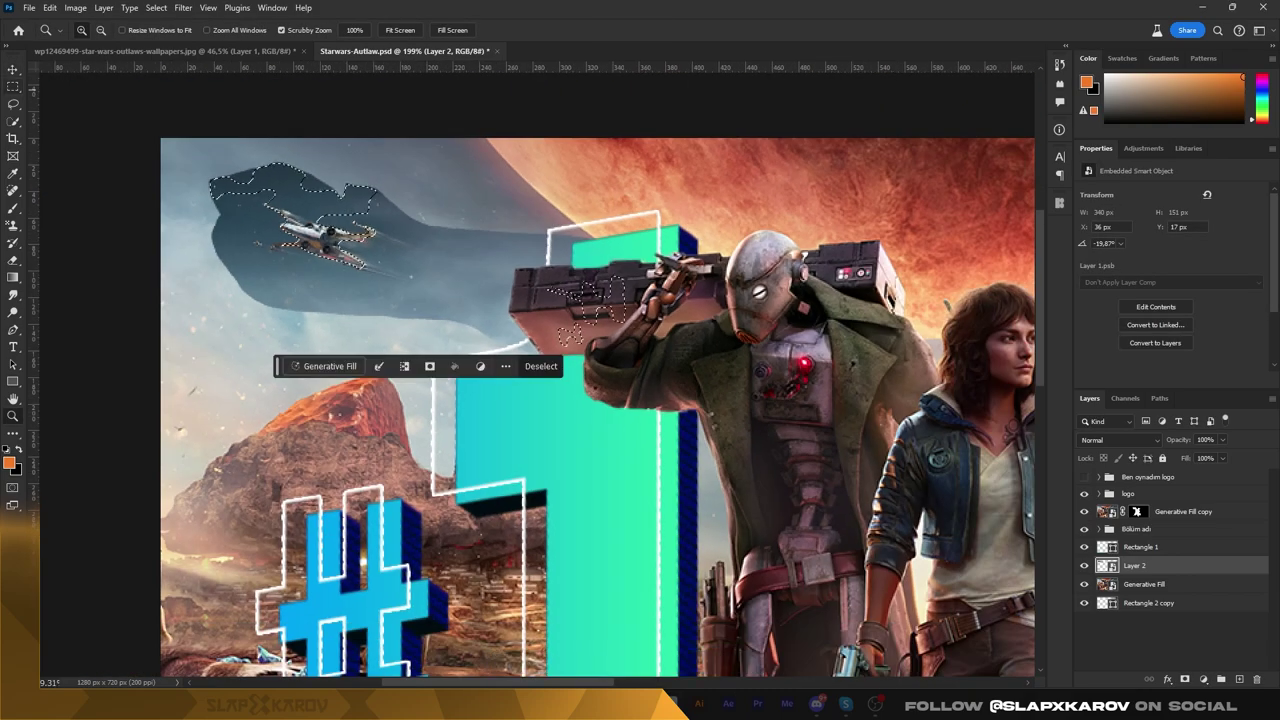
{"action": "scroll", "coordinate": [359, 241], "scroll_direction": "down", "scroll_amount": 2}
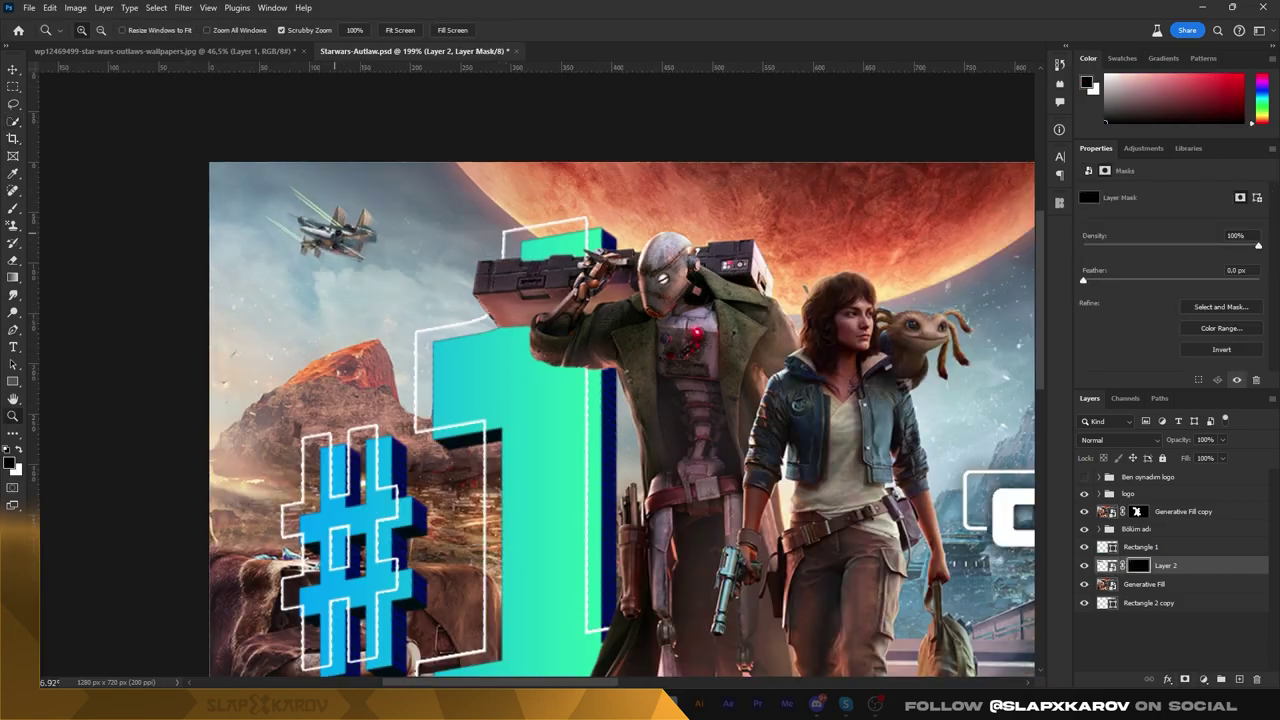
{"action": "key", "text": "ctrl+t"}
{"action": "left_click_drag", "start_coordinate": [280, 150], "coordinate": [425, 190]}
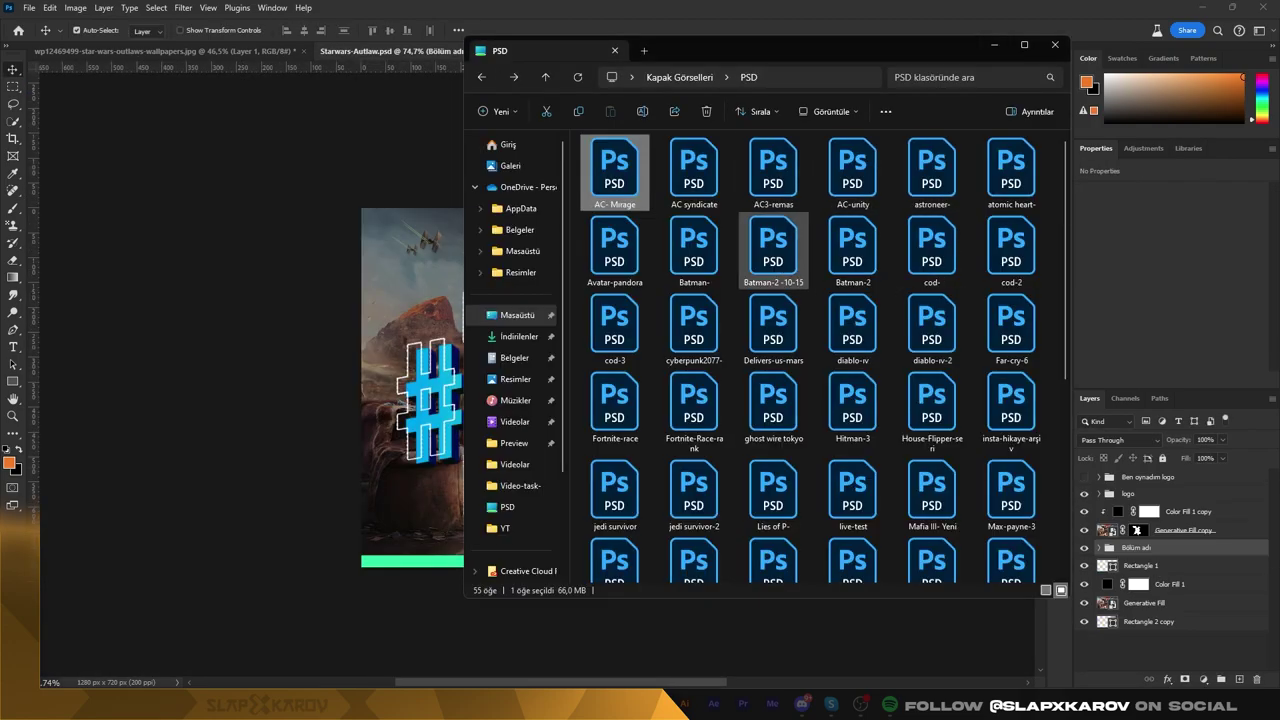
Open cyberpunk2077.psd from the PSD folder in File Explorer
{"action": "double_click", "coordinate": [694, 325]}
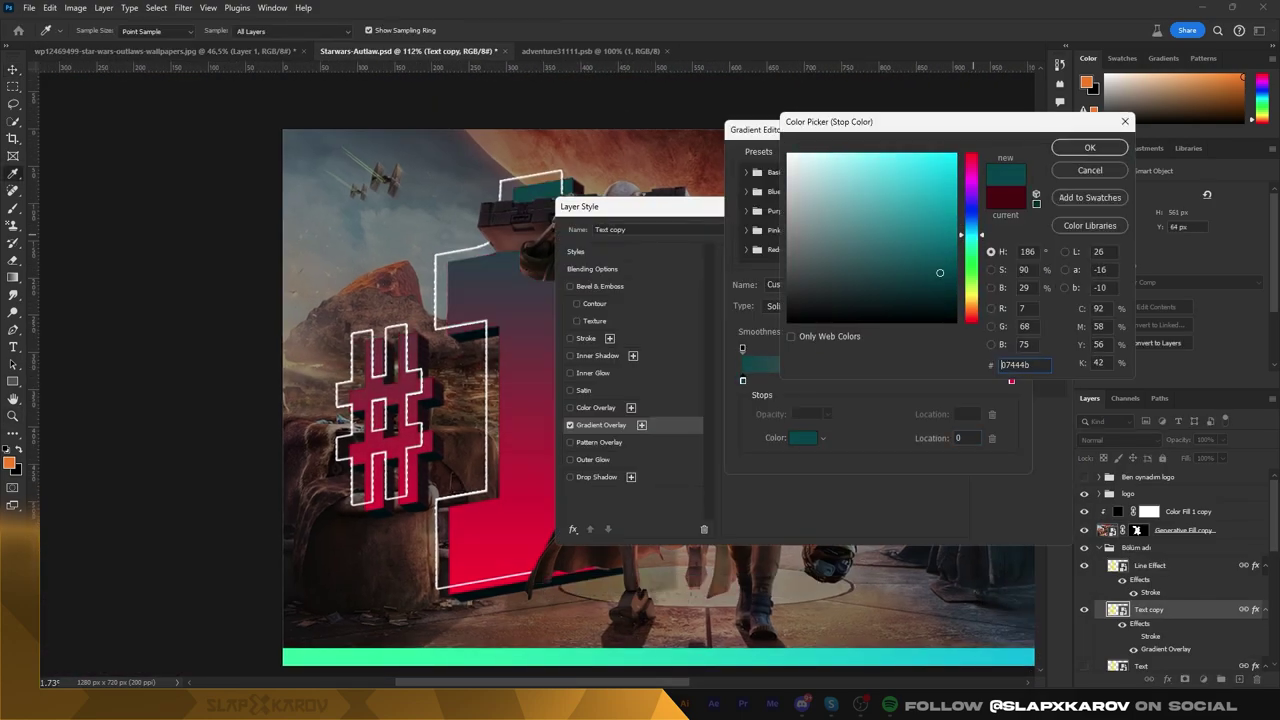
Confirm blue as the #1 gradient overlay's stop colour
{"action": "key", "text": "Return"}
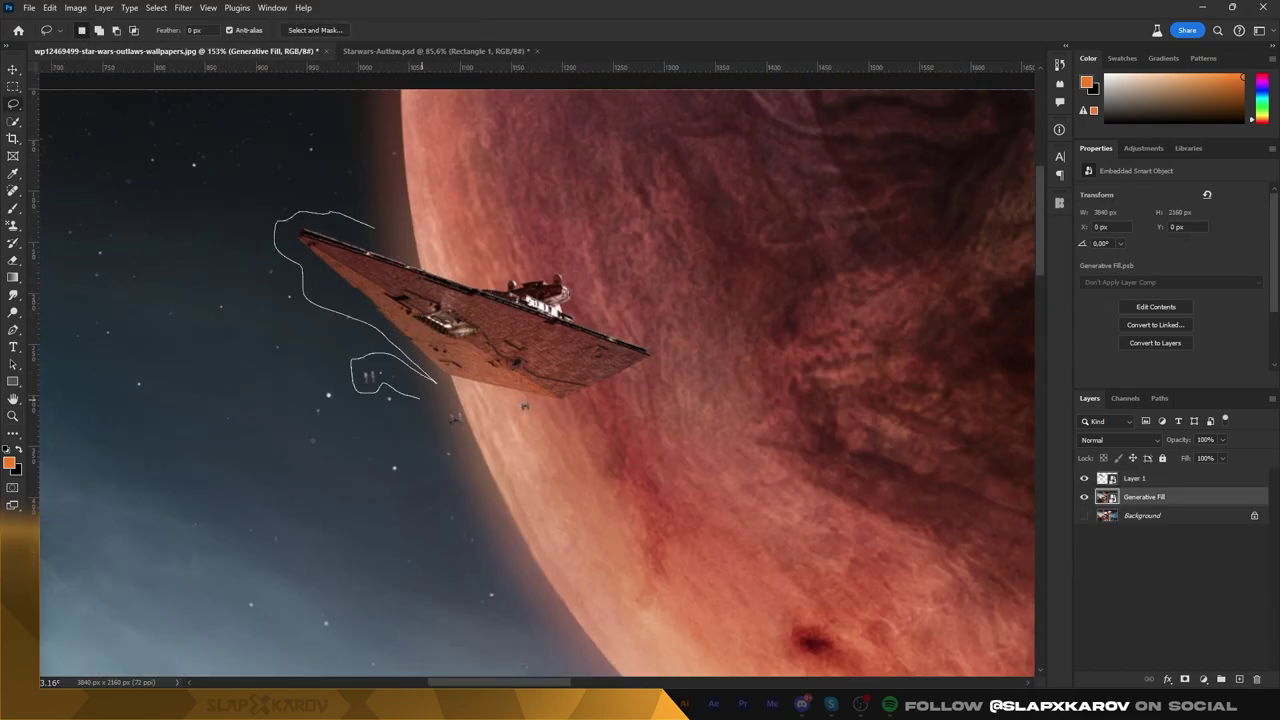
Copy the lassoed star destroyer to its own layer and bring it into the thumbnail
{"action": "key", "text": "ctrl+j"}
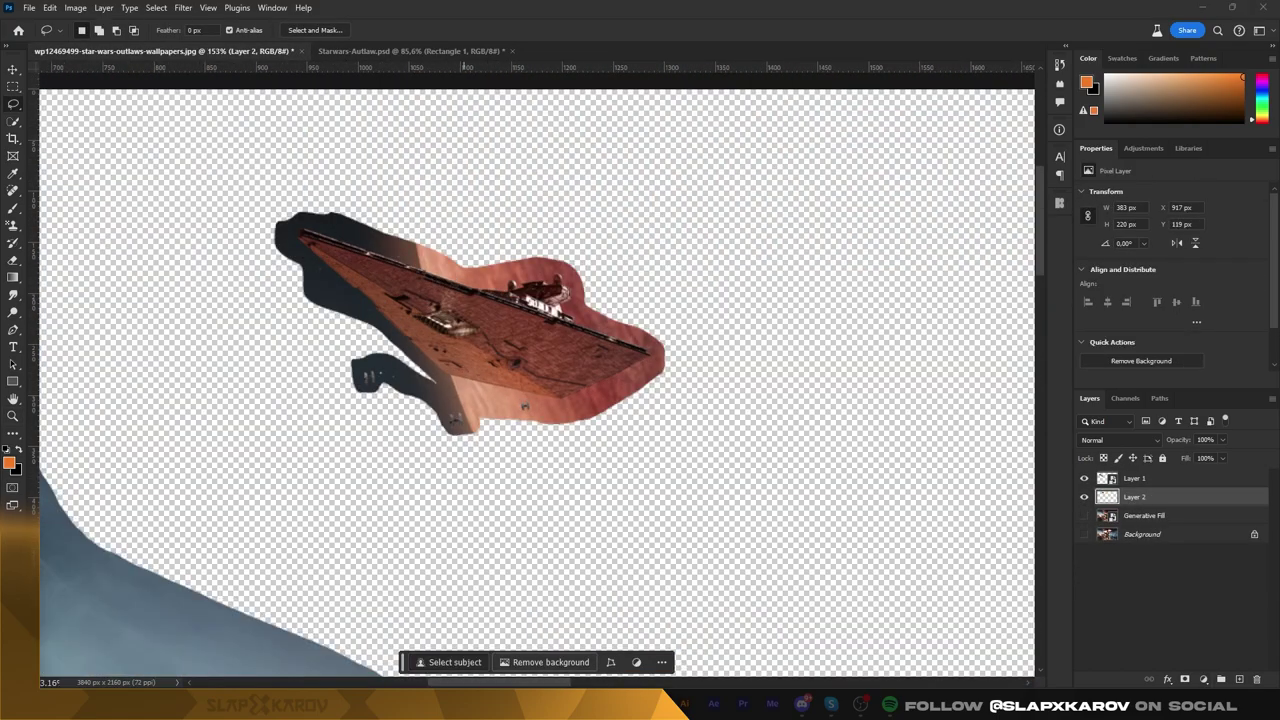
{"action": "key", "text": "m"}
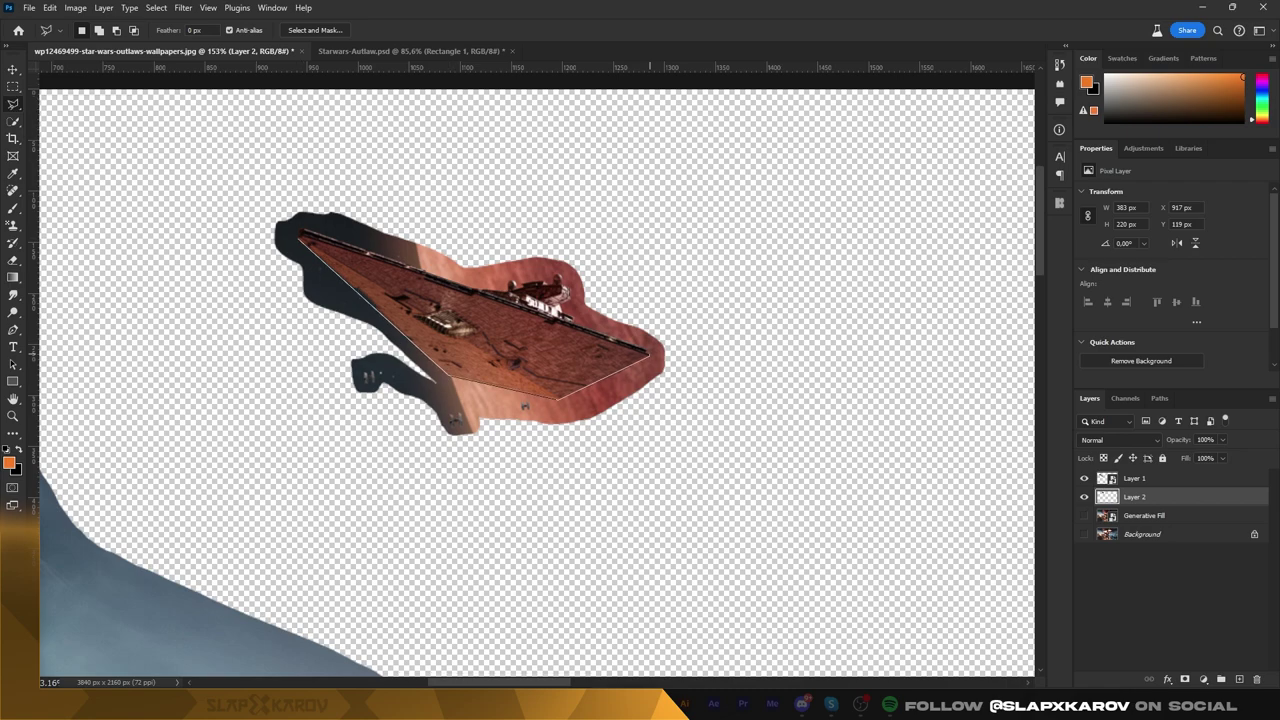
{"action": "left_click", "coordinate": [284, 226]}
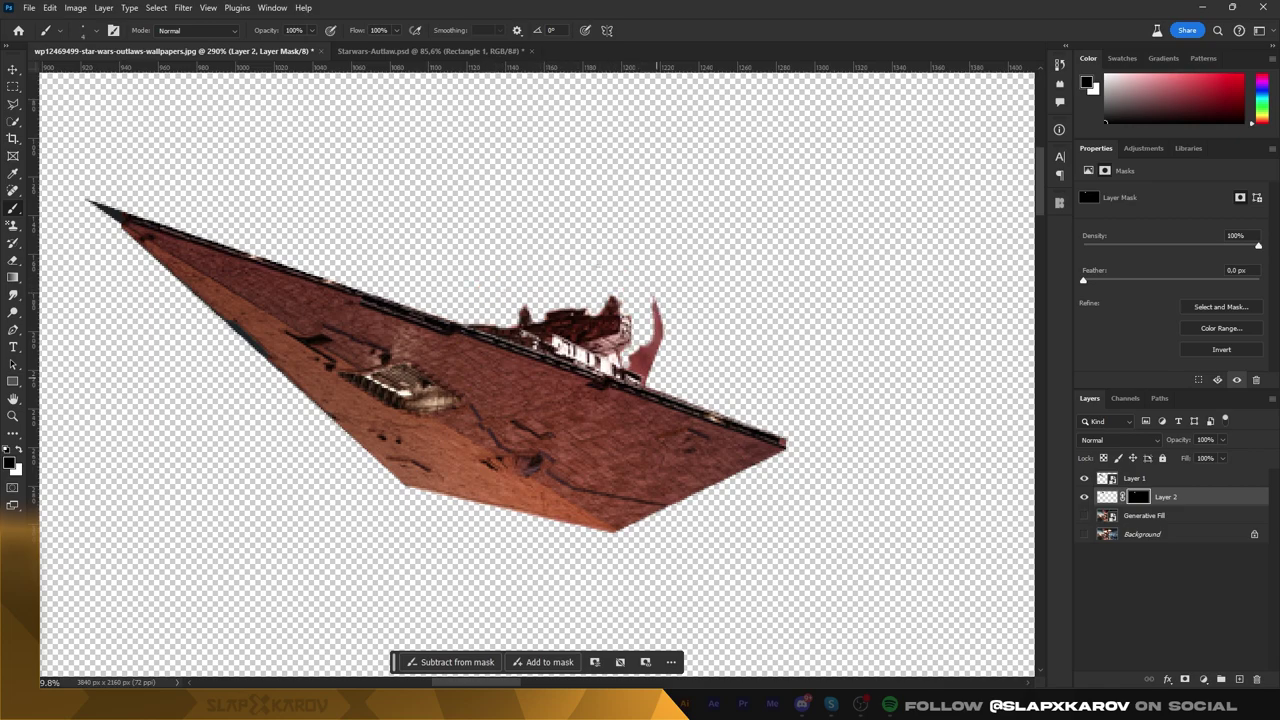
{"action": "key", "text": "z"}
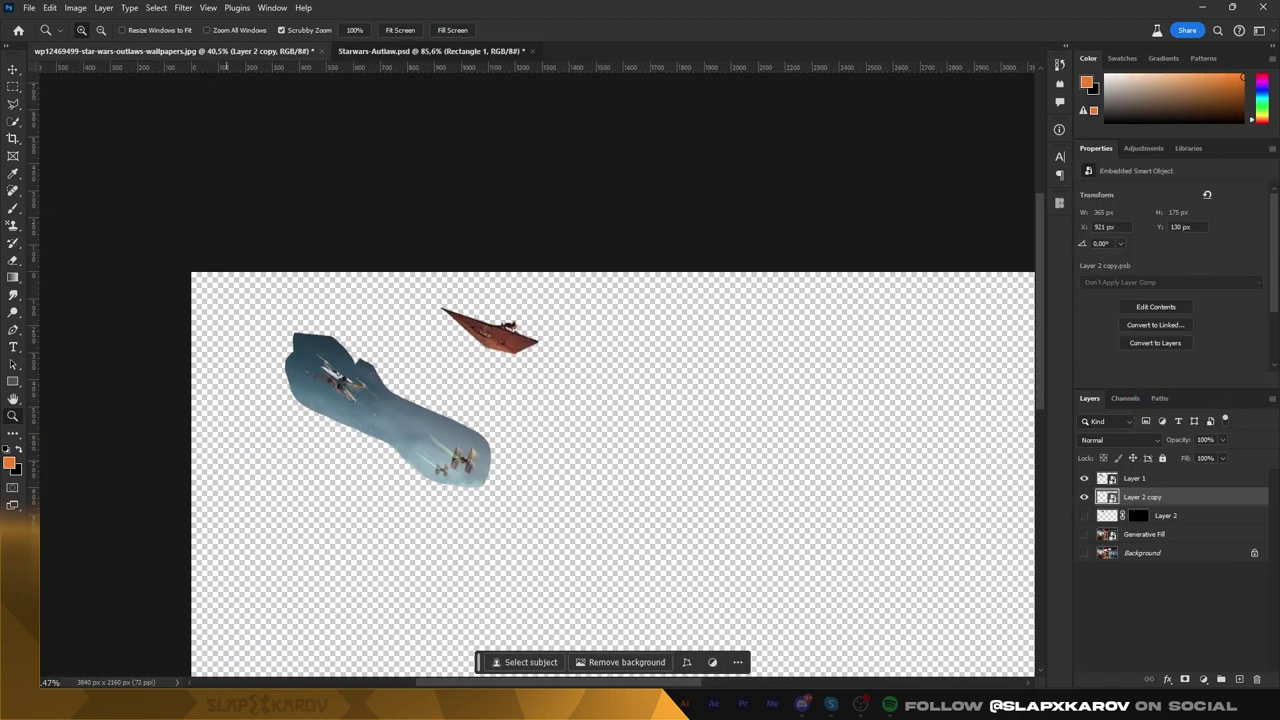
{"action": "left_click", "coordinate": [430, 50]}
{"action": "key", "text": "ctrl+t"}
Place the TIE fighters in the upper-left sky, shrunk to about 30% and rotated −29°
{"action": "key", "text": "Return"}
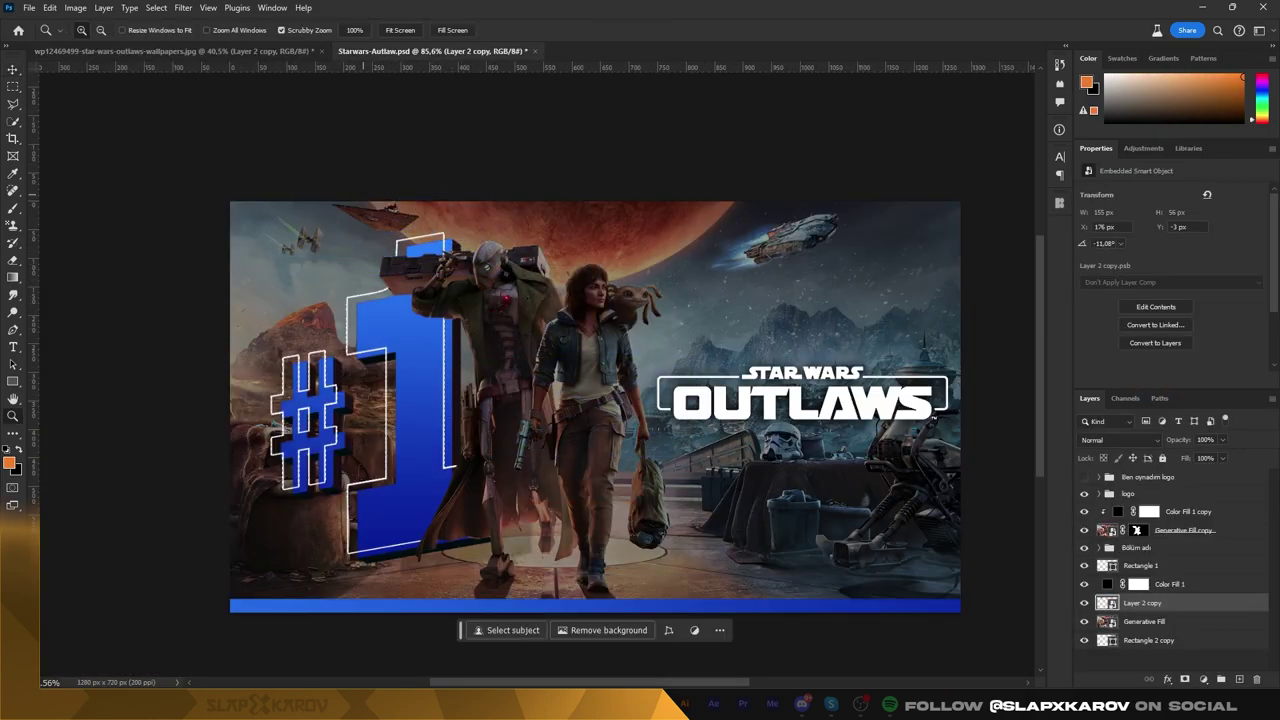
{"action": "scroll", "coordinate": [319, 222], "scroll_direction": "up", "scroll_amount": 3}
{"action": "key", "text": "j"}
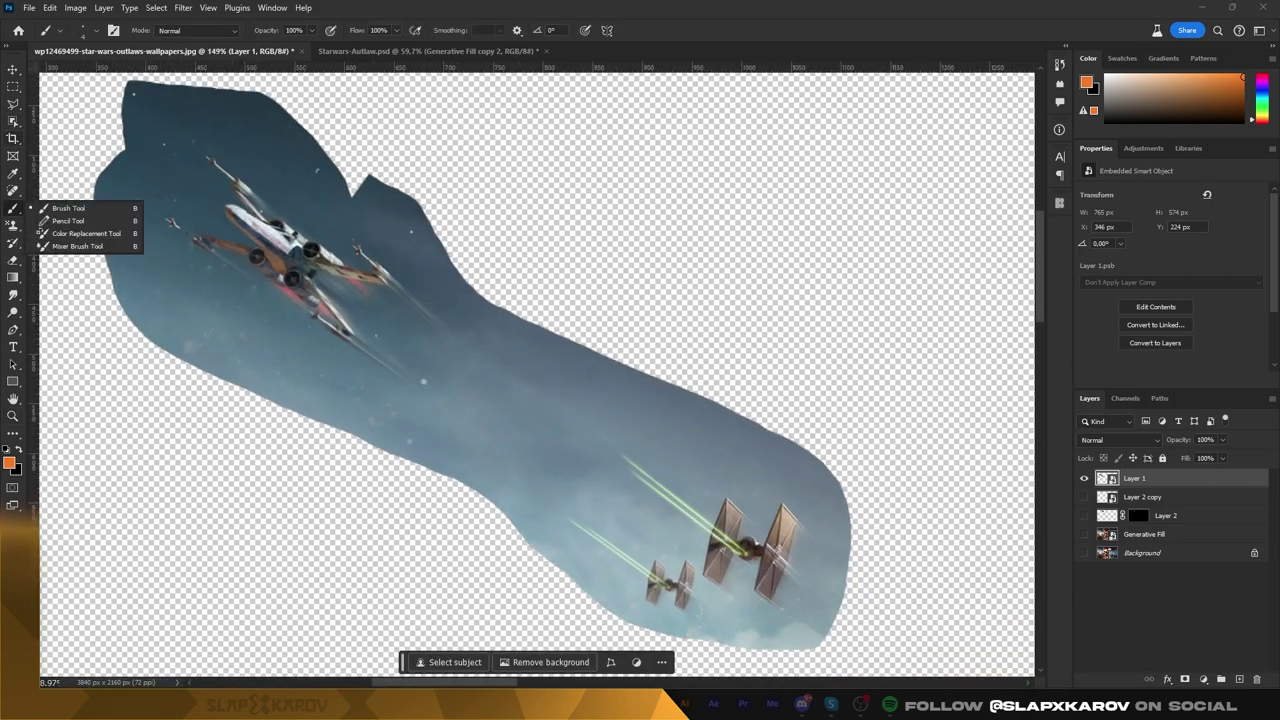
{"action": "left_click", "coordinate": [70, 136]}
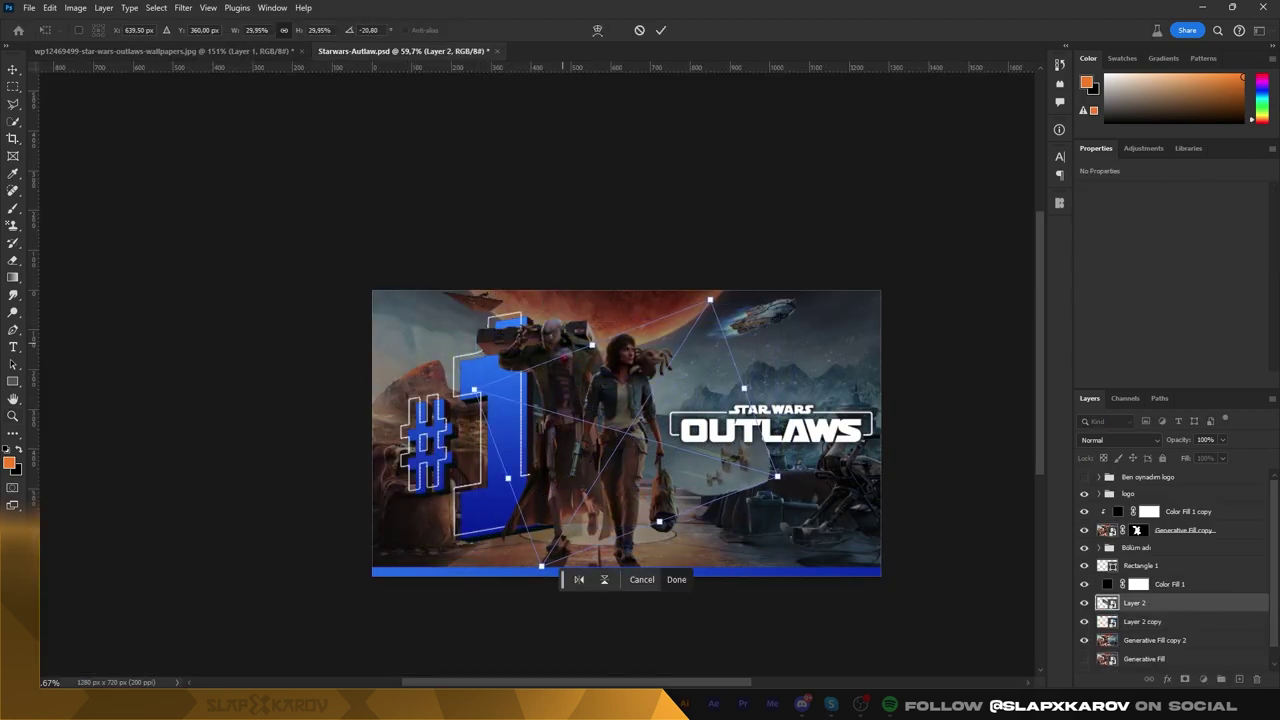
{"action": "left_click_drag", "start_coordinate": [626, 432], "coordinate": [448, 268]}
{"action": "scroll", "coordinate": [448, 268], "scroll_direction": "up", "scroll_amount": 5}
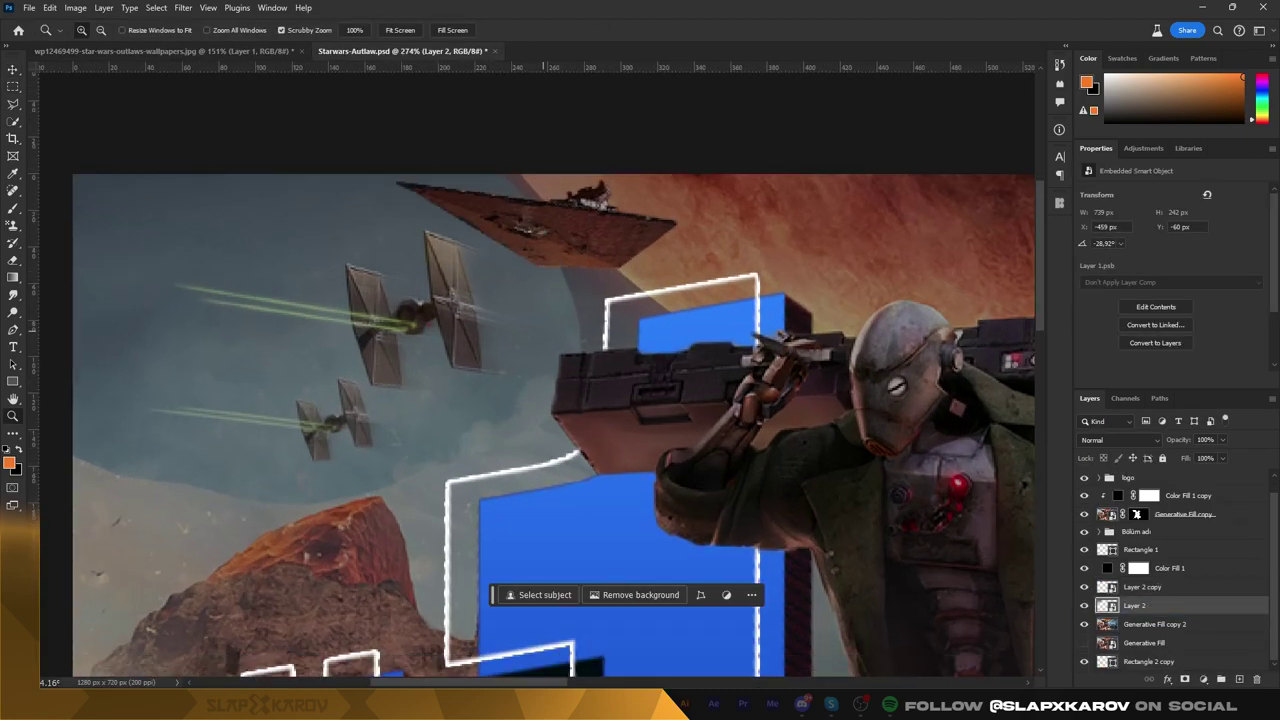
{"action": "scroll", "coordinate": [448, 268], "scroll_direction": "down", "scroll_amount": 2}
{"action": "left_click_drag", "start_coordinate": [514, 300], "coordinate": [500, 292]}
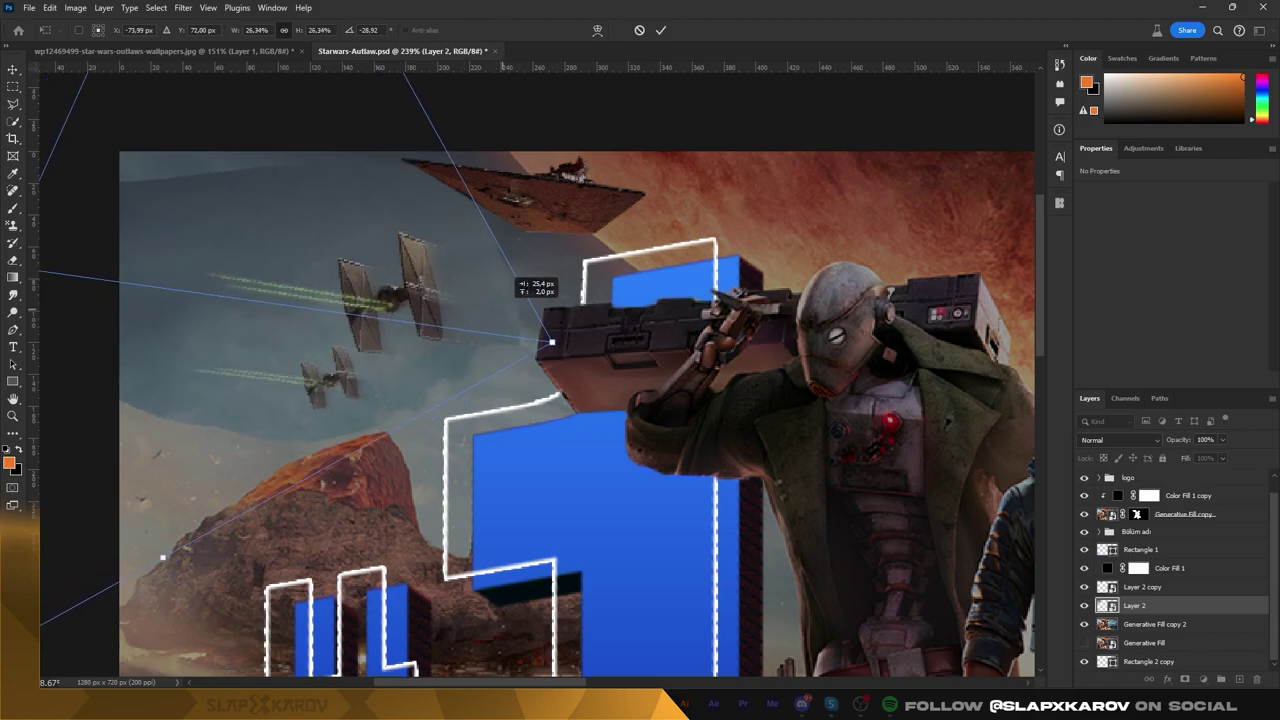
{"action": "key", "text": "Return"}
Mask the TIE fighters layer and brush black over the seams to blend them in
{"action": "left_click", "coordinate": [1203, 679]}
{"action": "key", "text": "b"}
{"action": "right_click", "coordinate": [350, 214]}
{"action": "key", "text": "x"}
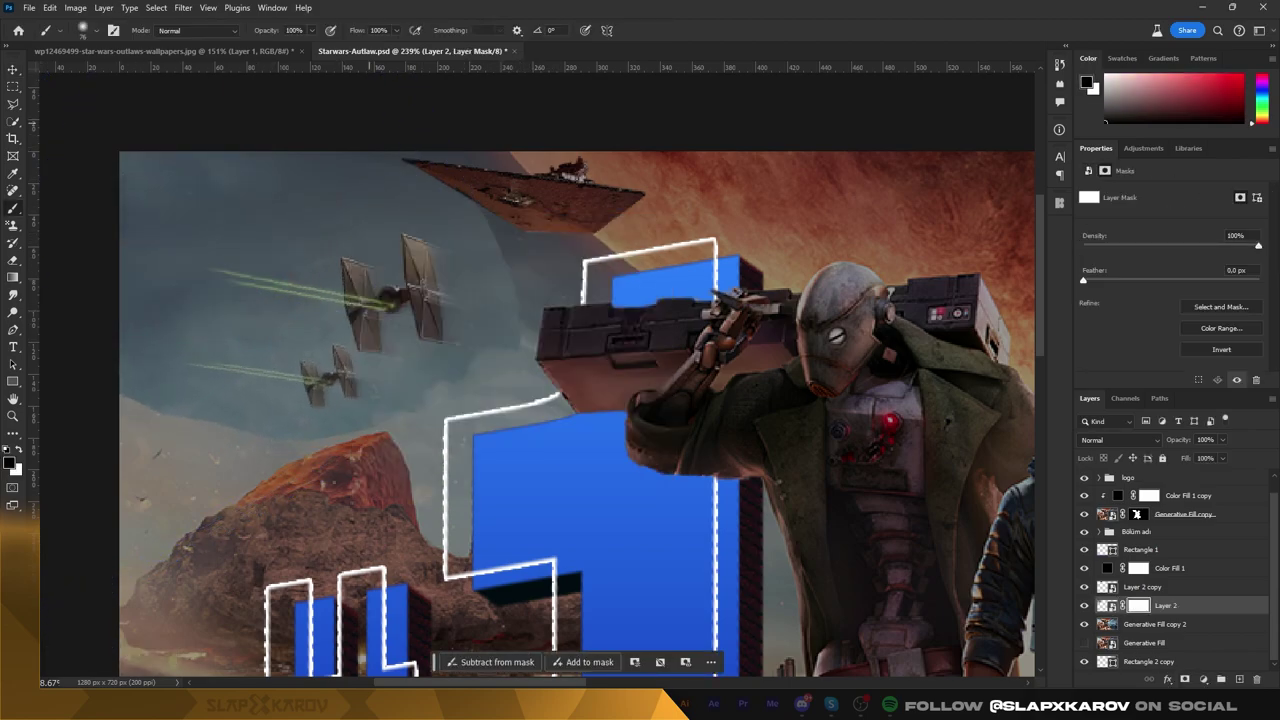
{"action": "left_click_drag", "start_coordinate": [340, 430], "coordinate": [140, 260]}
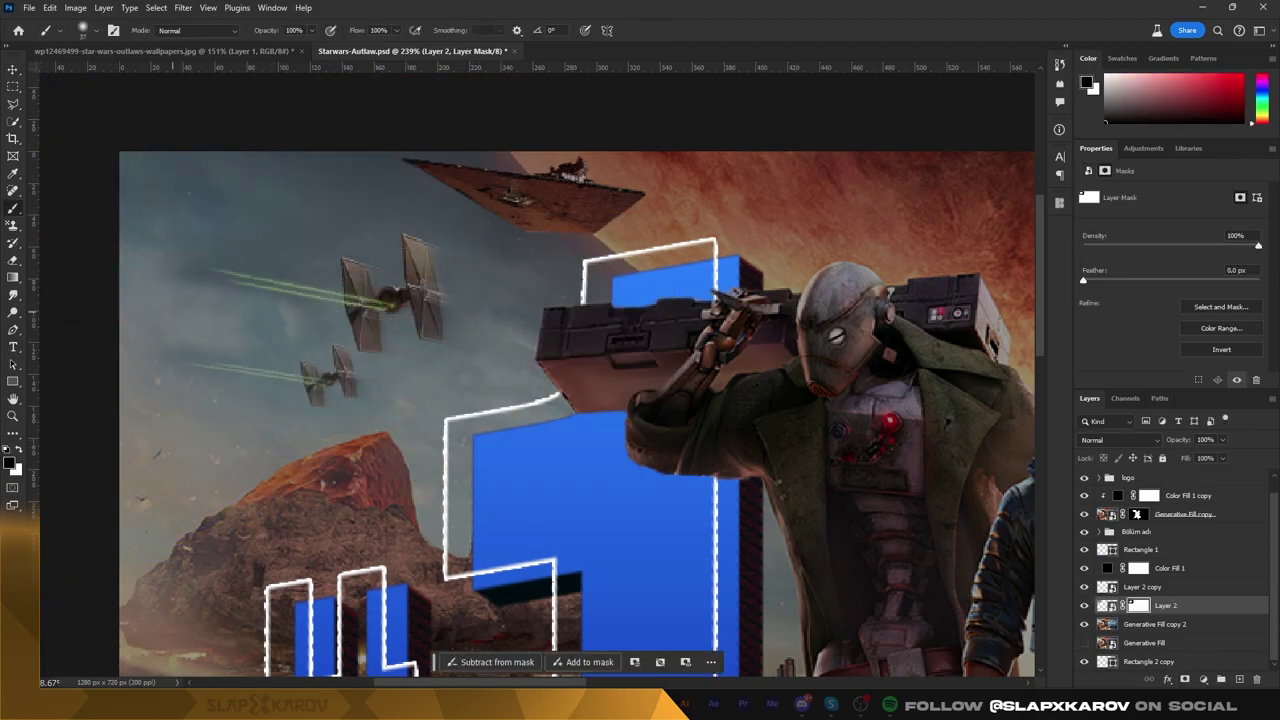
{"action": "key", "text": "z"}
{"action": "left_click_drag", "start_coordinate": [219, 185], "coordinate": [260, 185]}
{"action": "key", "text": "z"}
{"action": "left_click_drag", "start_coordinate": [283, 400], "coordinate": [200, 400]}
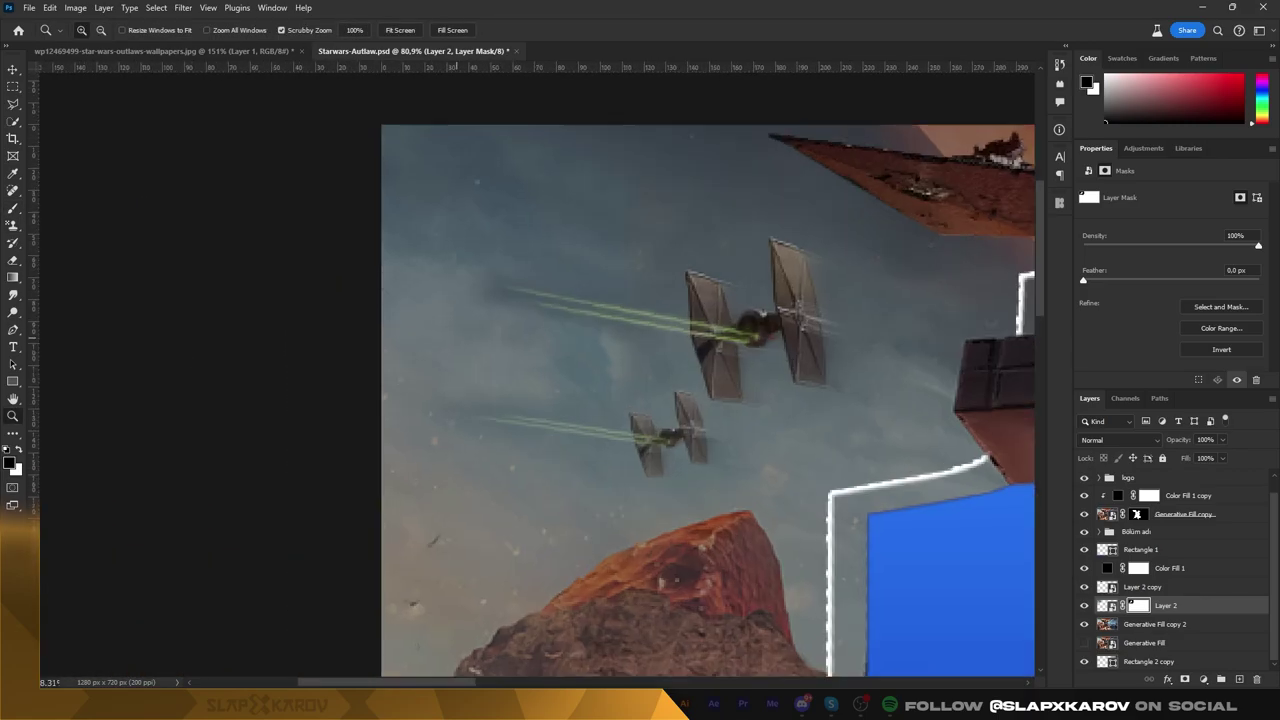
{"action": "key", "text": "ctrl+0"}
{"action": "left_click_drag", "start_coordinate": [450, 400], "coordinate": [495, 400]}
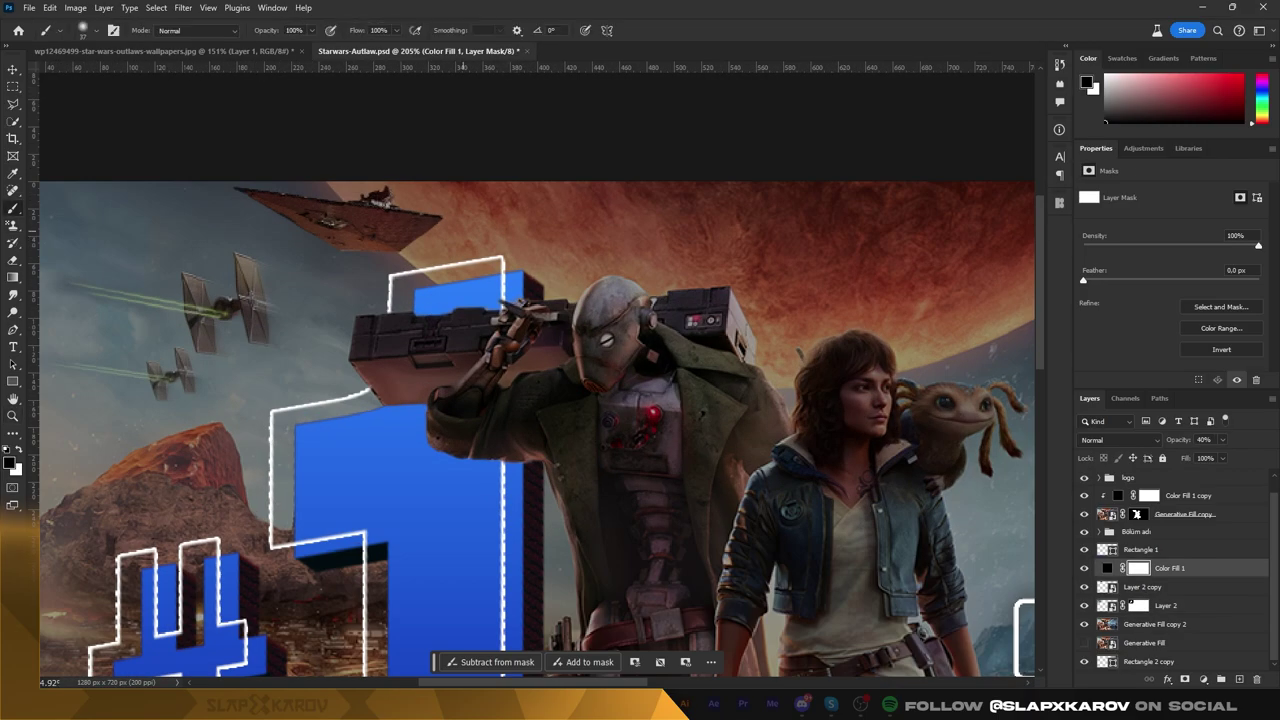
Paint the Color Fill 1 mask with a soft 59 px brush to clear the sky and mountains
{"action": "right_click", "coordinate": [305, 222], "text": "alt"}
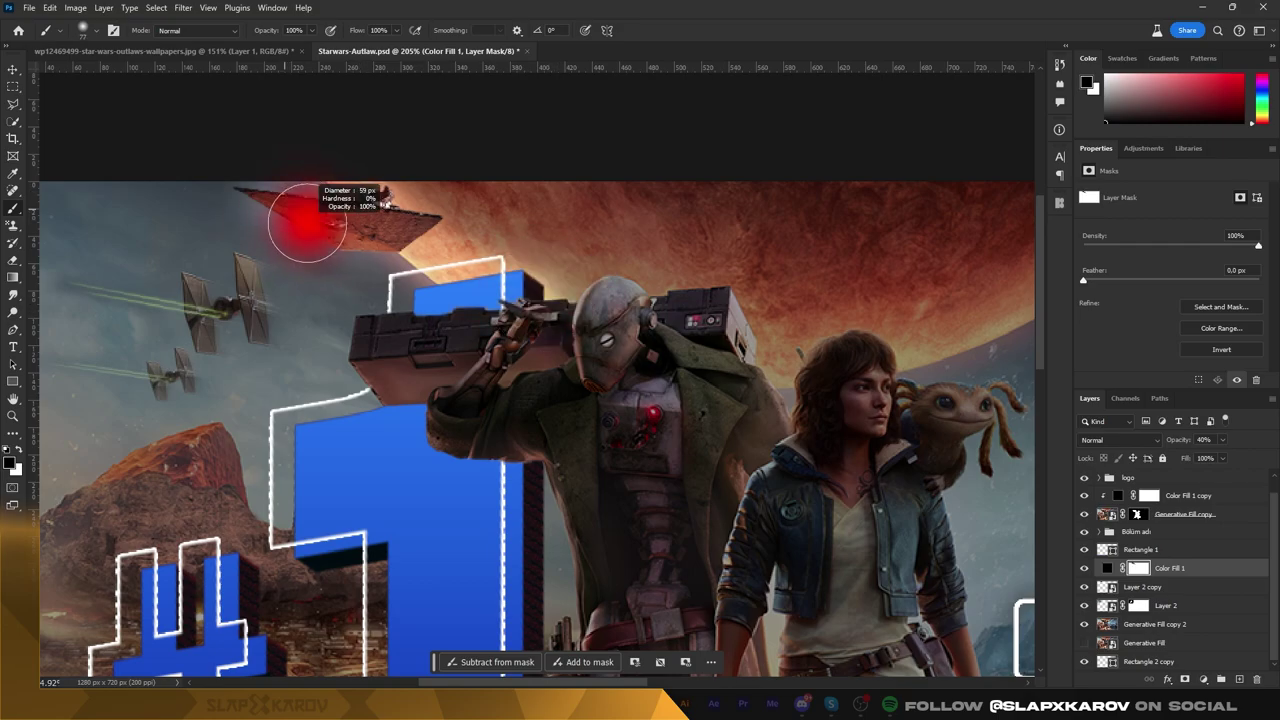
{"action": "key", "text": "ctrl+0"}
{"action": "key", "text": "z"}
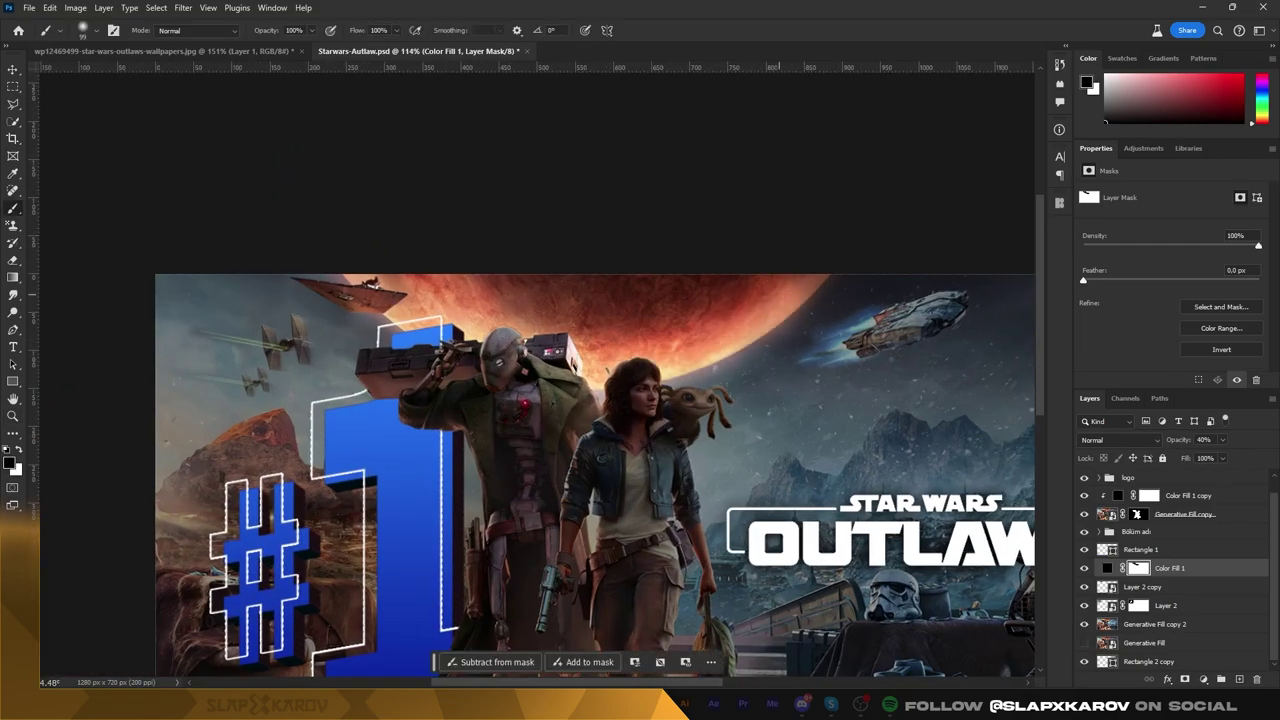
{"action": "left_click_drag", "start_coordinate": [705, 296], "coordinate": [800, 296]}
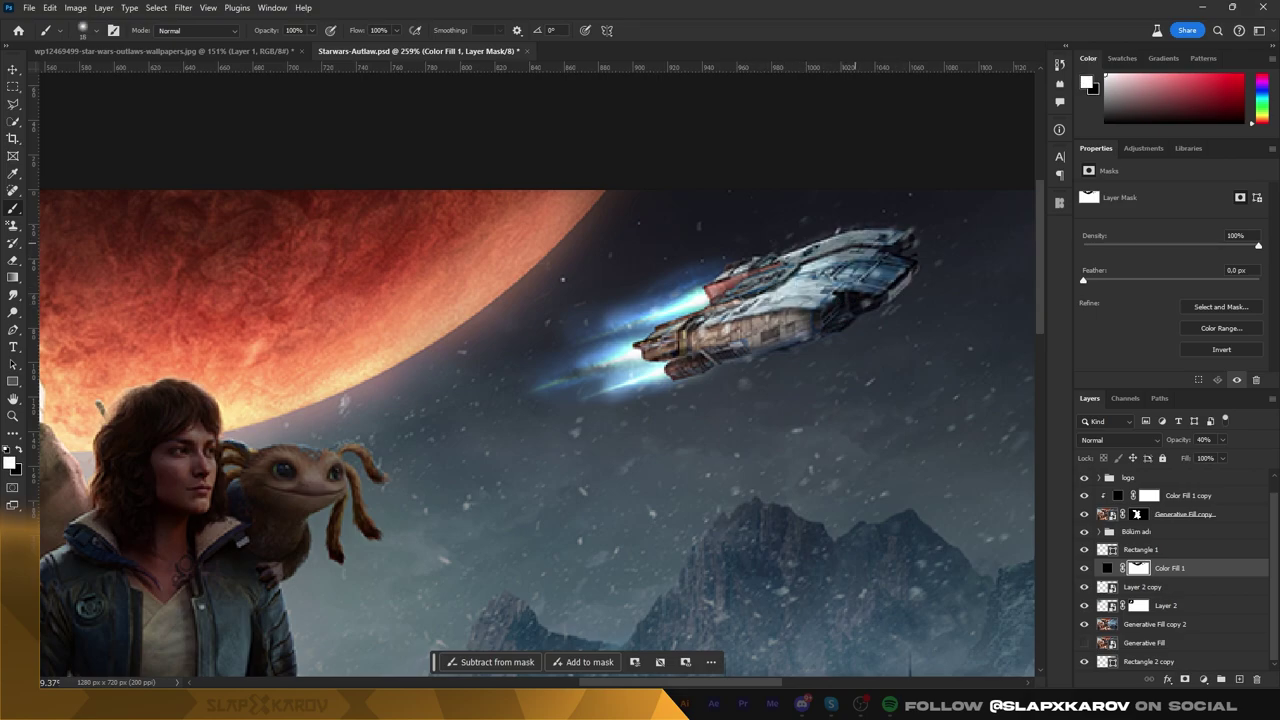
{"action": "key", "text": "z"}
{"action": "key", "text": "ctrl+0"}
{"action": "left_click_drag", "start_coordinate": [630, 385], "coordinate": [670, 450]}
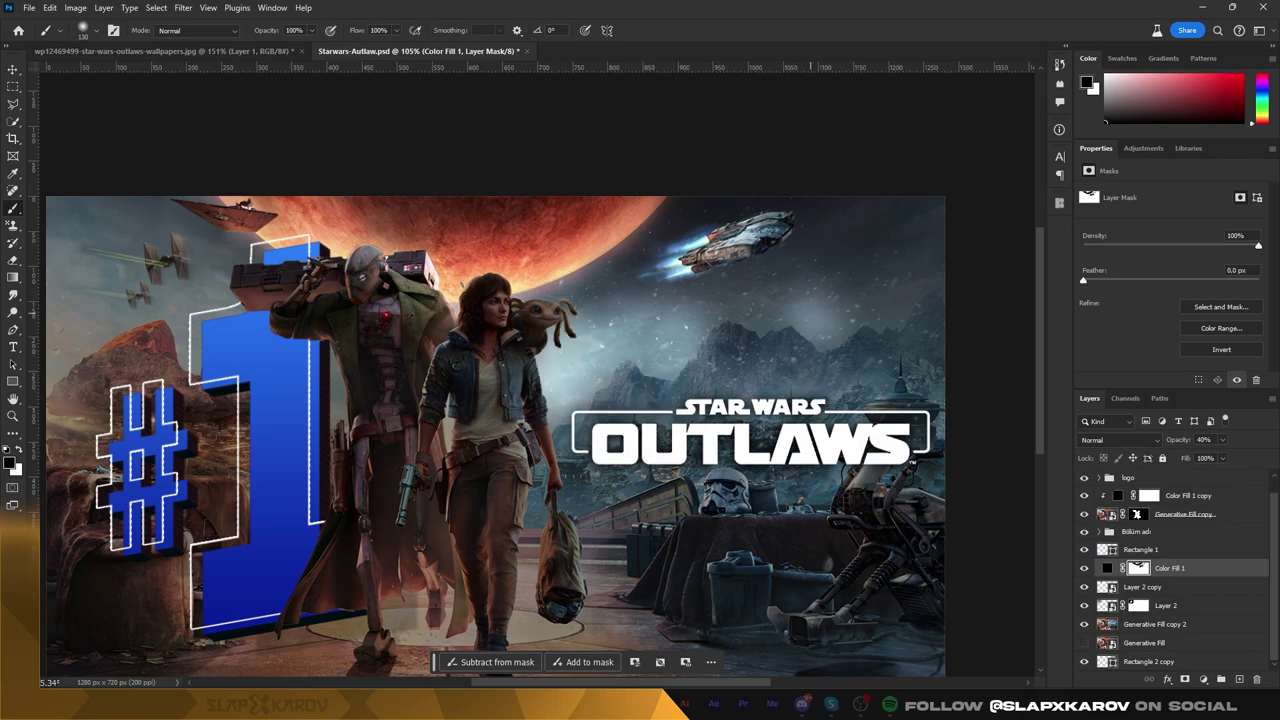
Inspect the upper-left TIE fighters and switch the mask paint colour to white
{"action": "scroll", "coordinate": [540, 420], "scroll_direction": "down", "scroll_amount": 1}
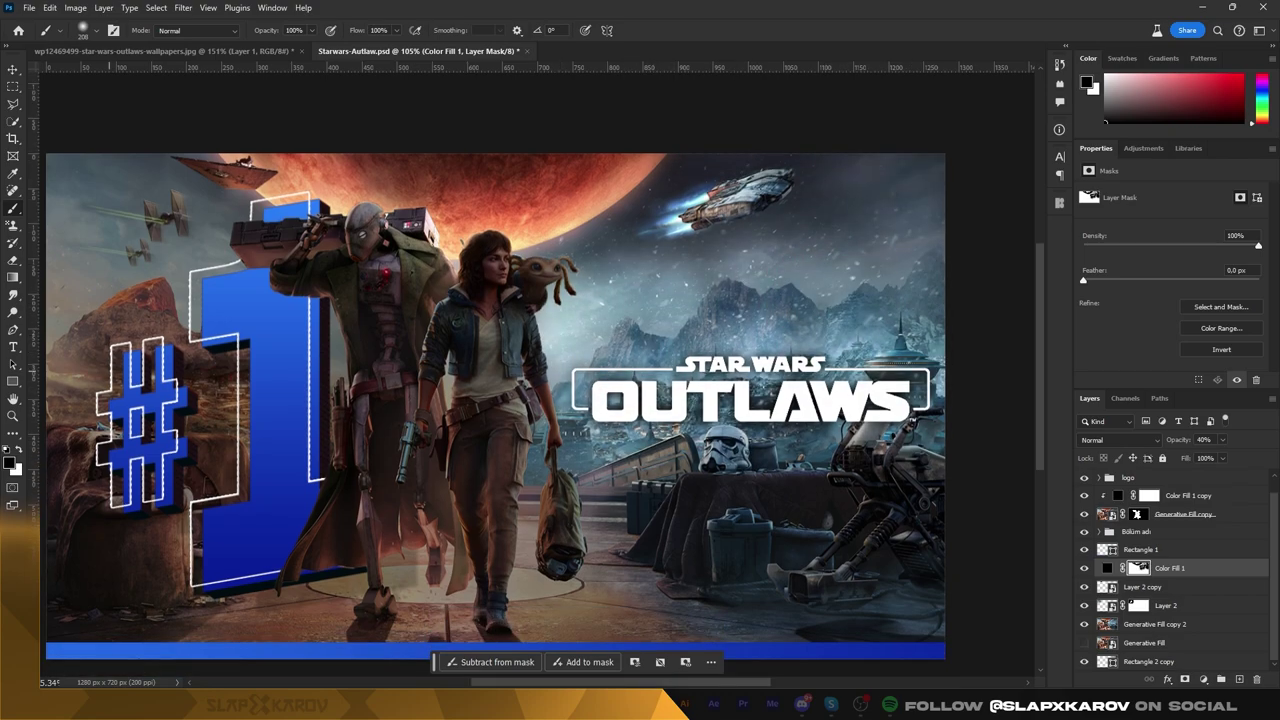
{"action": "scroll", "coordinate": [540, 420], "scroll_direction": "left", "scroll_amount": 4}
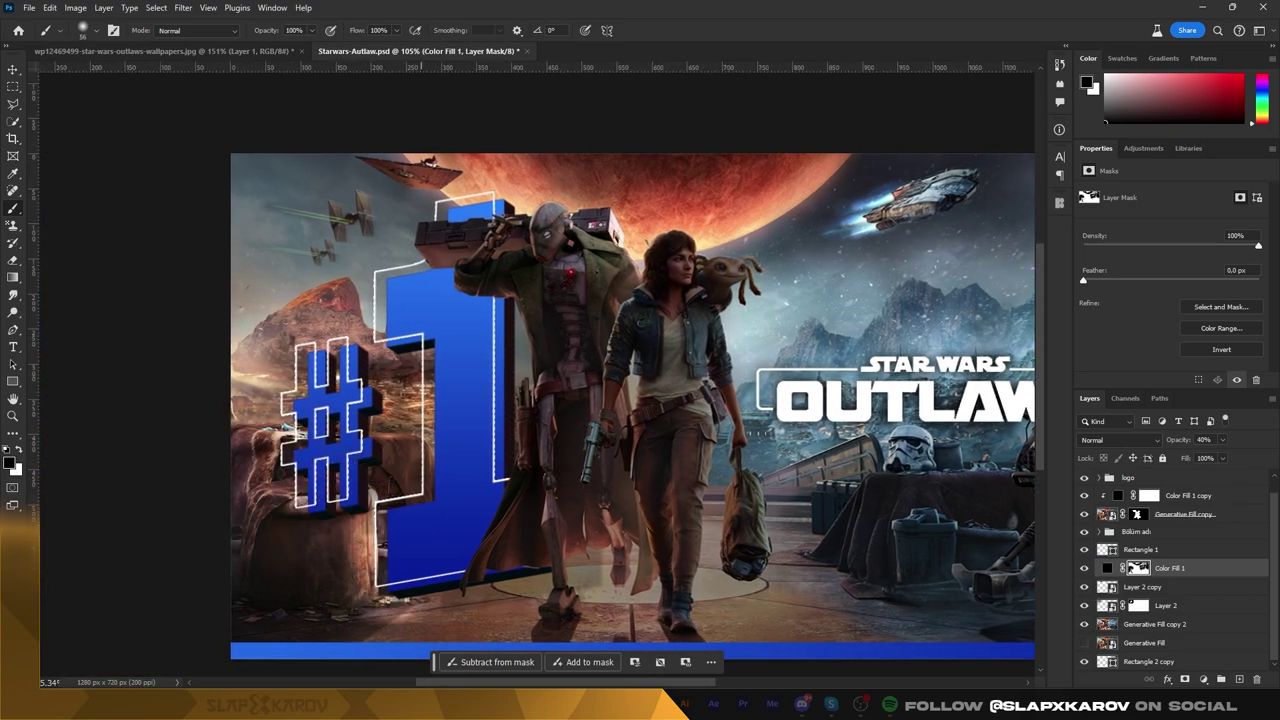
{"action": "scroll", "coordinate": [632, 385], "scroll_direction": "down", "scroll_amount": 1}
{"action": "key", "text": "z"}
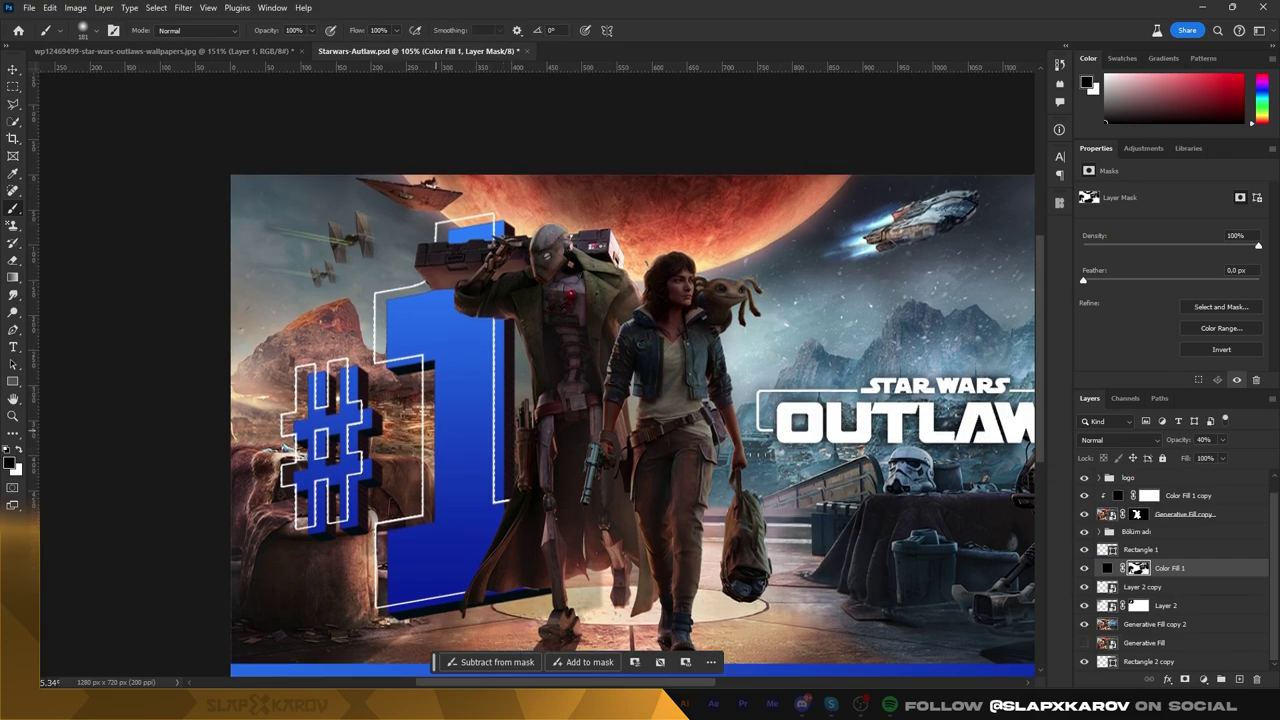
{"action": "left_click_drag", "start_coordinate": [320, 135], "coordinate": [420, 135]}
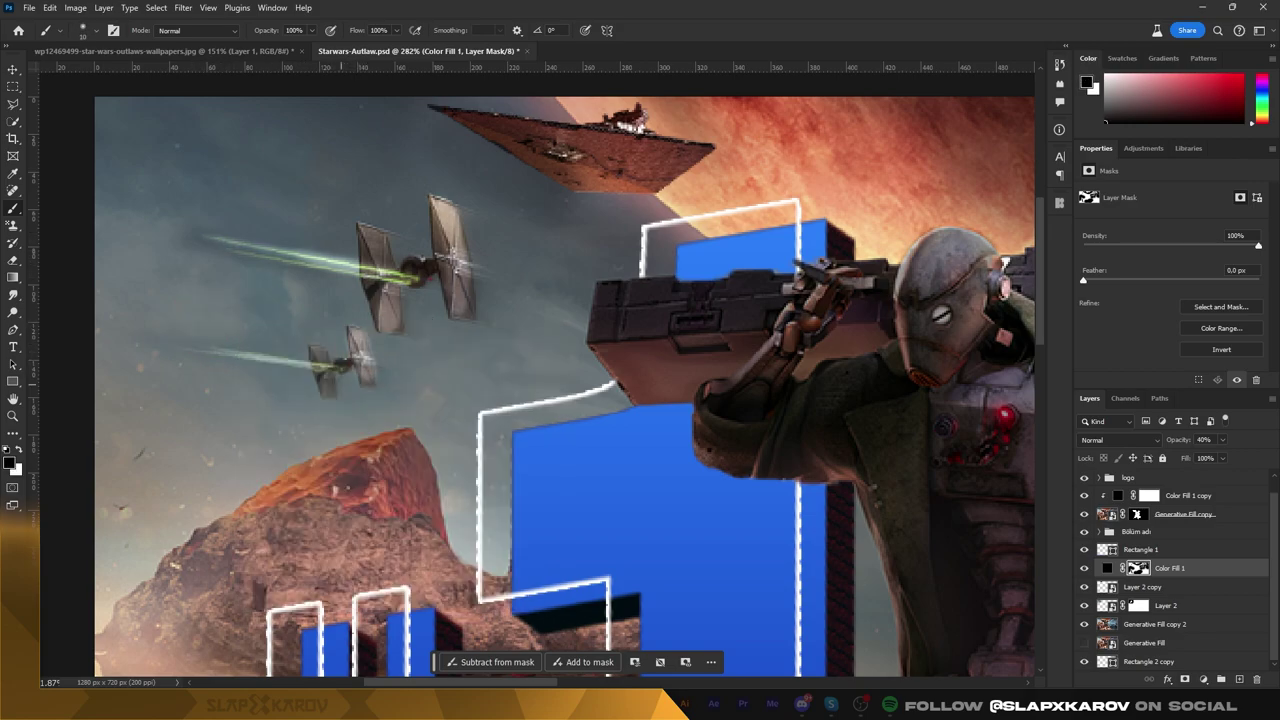
{"action": "key", "text": "x"}
{"action": "scroll", "coordinate": [569, 375], "scroll_direction": "down", "scroll_amount": 1}
Zoom around the stormtrooper, logo and woman's face to check the overlay mask
{"action": "key", "text": "ctrl+0"}
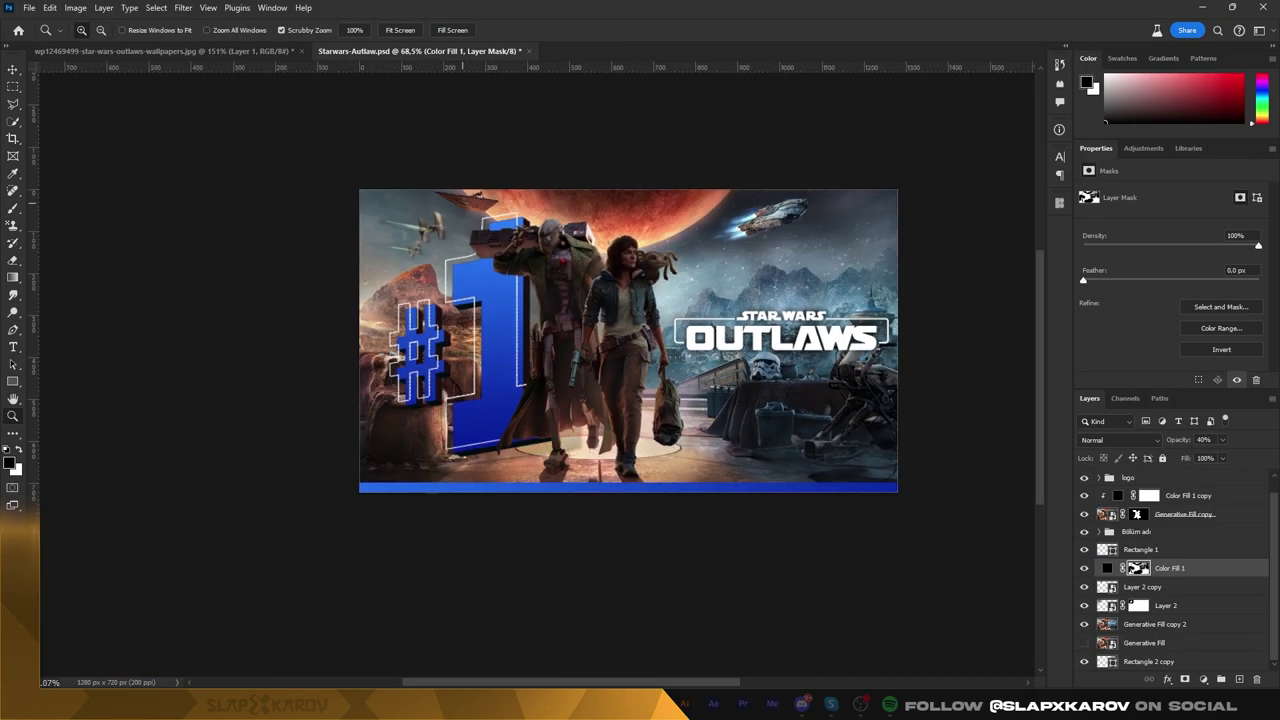
{"action": "scroll", "coordinate": [809, 383], "scroll_direction": "up", "scroll_amount": 5}
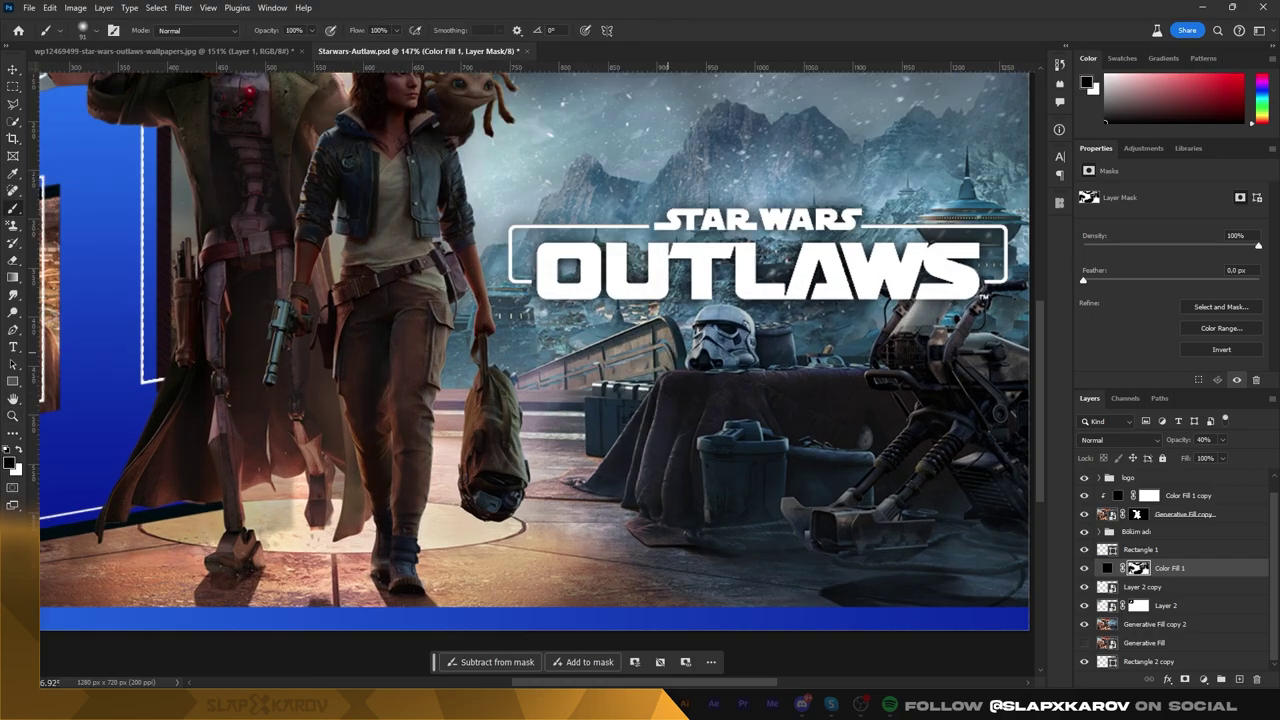
{"action": "key", "text": "z"}
{"action": "left_click_drag", "start_coordinate": [717, 340], "coordinate": [763, 336]}
{"action": "scroll", "coordinate": [540, 375], "scroll_direction": "down", "scroll_amount": 2}
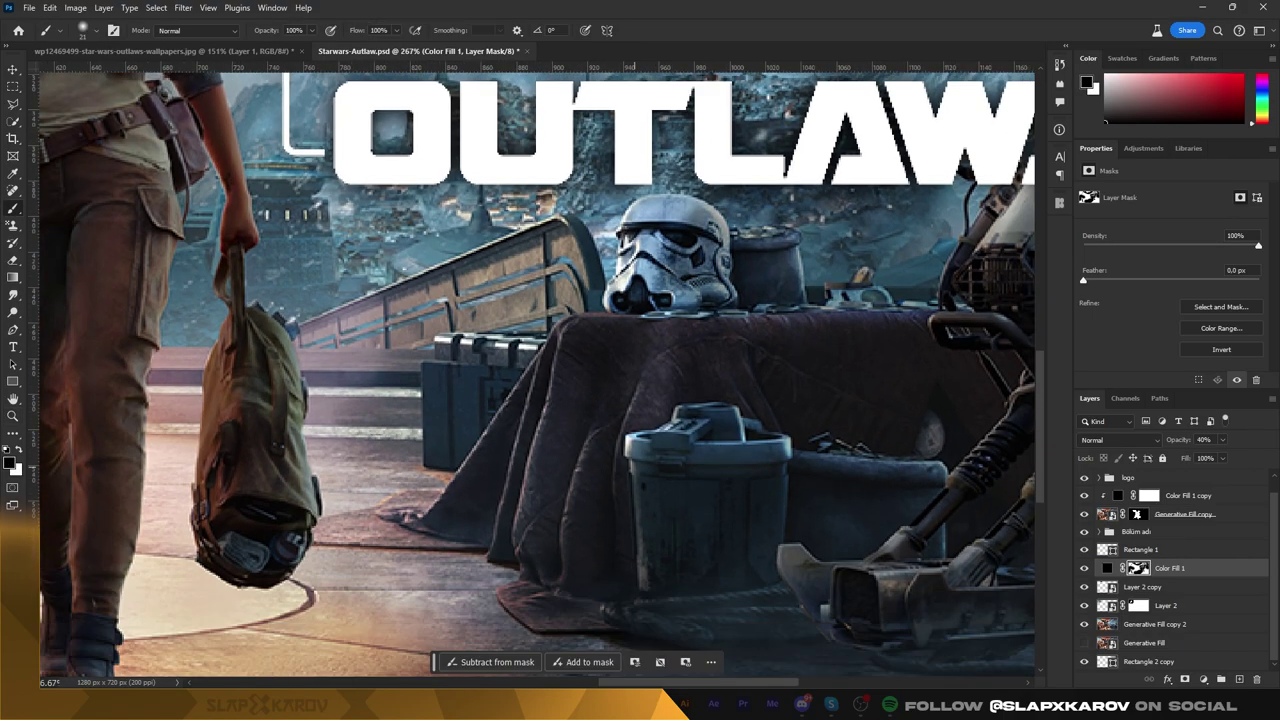
{"action": "scroll", "coordinate": [710, 448], "scroll_direction": "down", "scroll_amount": 2}
{"action": "key", "text": "z"}
{"action": "left_click_drag", "start_coordinate": [700, 540], "coordinate": [593, 424]}
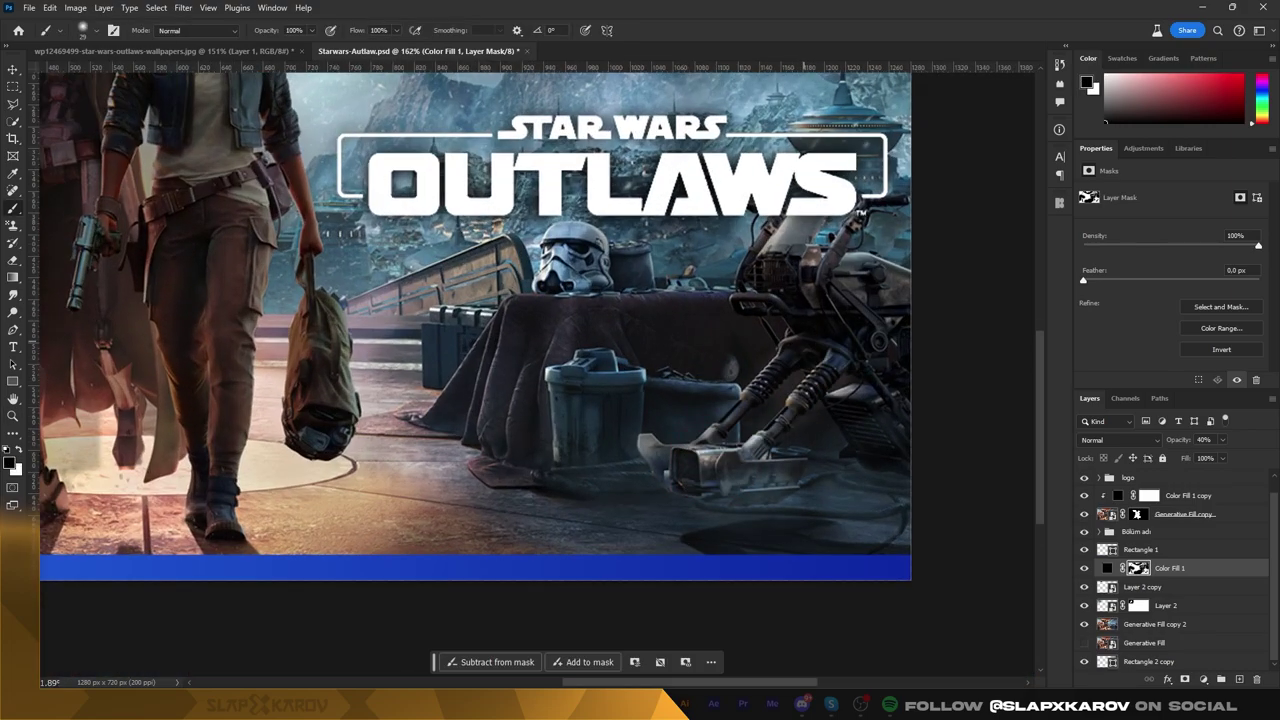
{"action": "key", "text": "z"}
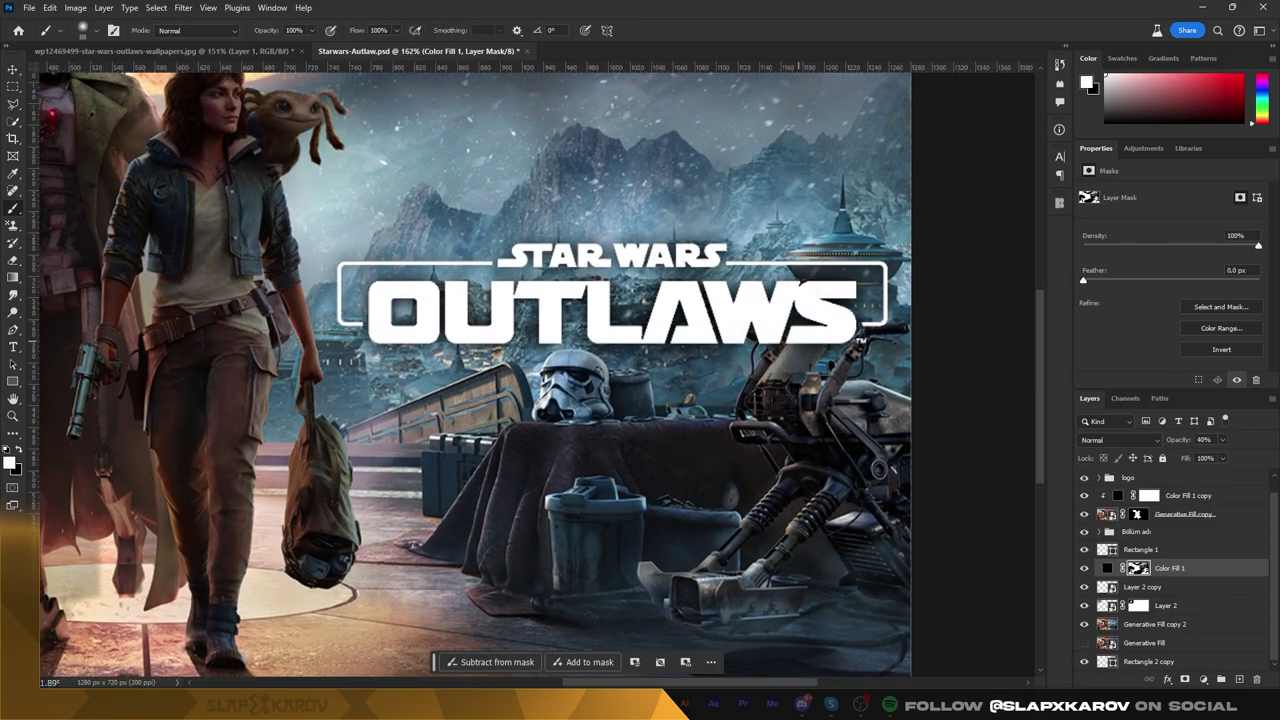
{"action": "left_click_drag", "start_coordinate": [227, 412], "coordinate": [100, 412]}
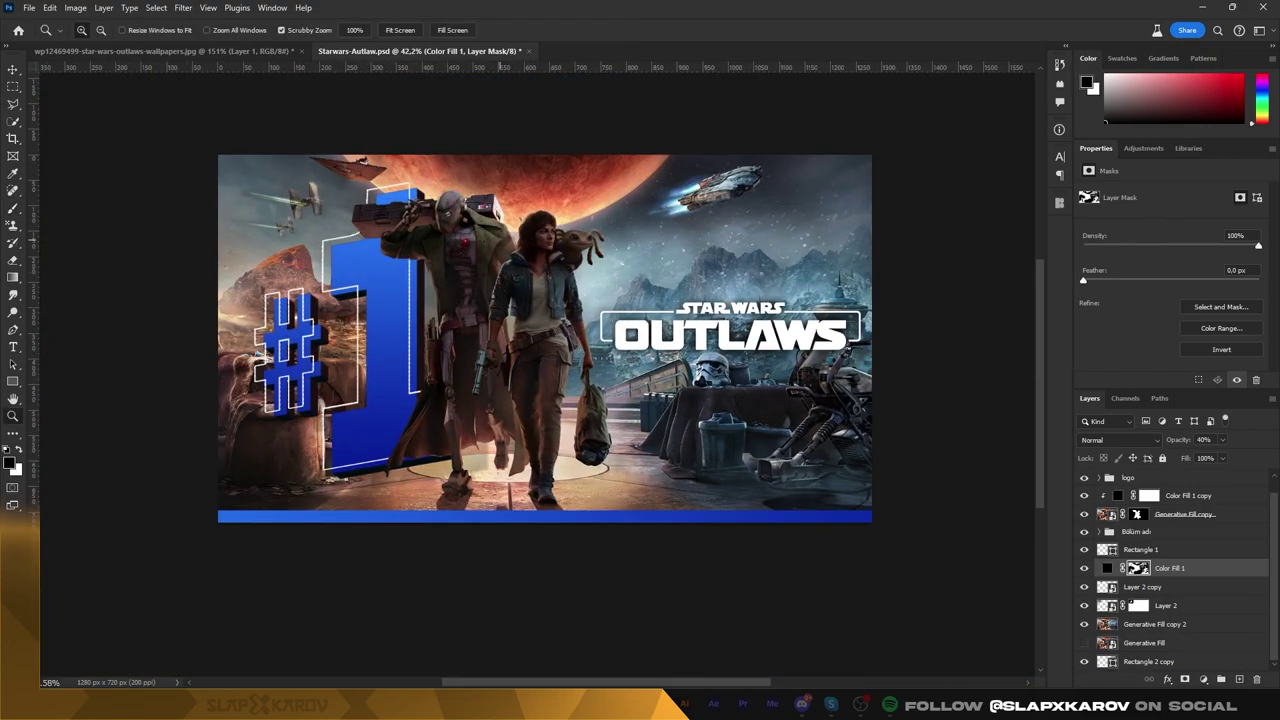
{"action": "left_click_drag", "start_coordinate": [545, 215], "coordinate": [640, 215]}
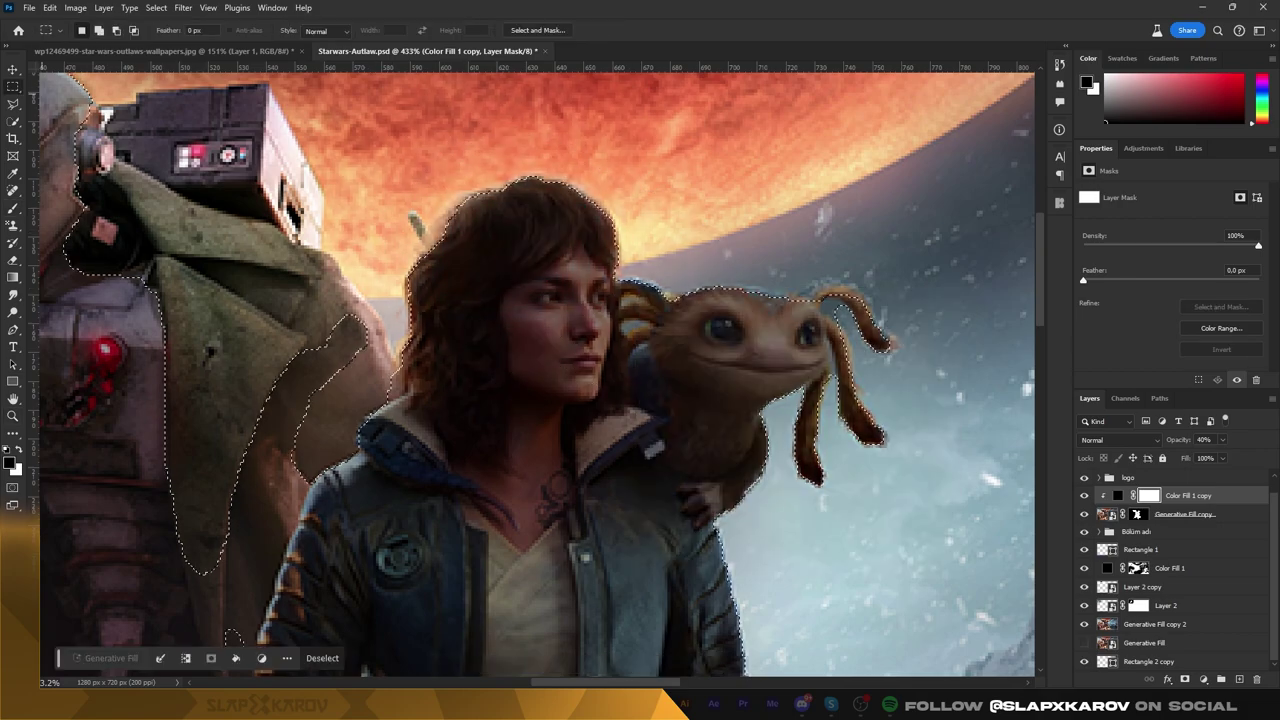
Deselect, switch to the Brush, and zoom in on her face to check the mask edges
{"action": "key", "text": "ctrl+d"}
{"action": "key", "text": "b"}
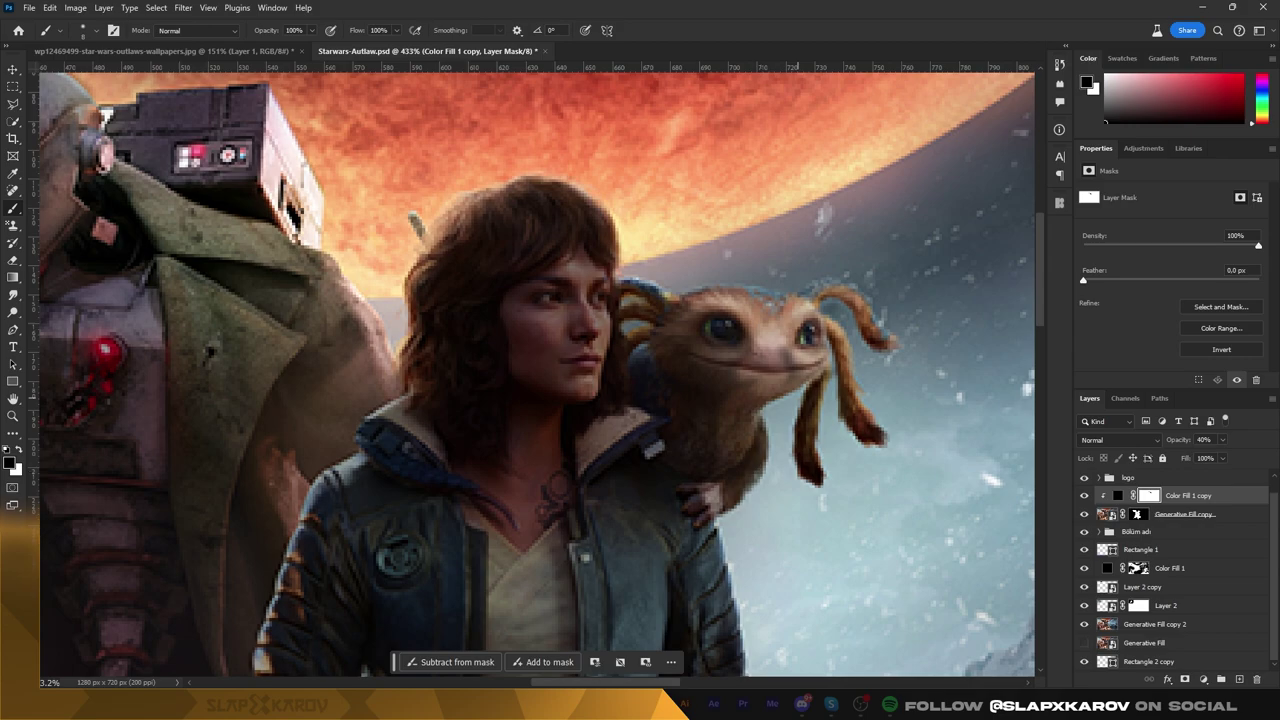
{"action": "scroll", "coordinate": [581, 237], "scroll_direction": "down", "scroll_amount": 2}
{"action": "scroll", "coordinate": [538, 229], "scroll_direction": "down", "scroll_amount": 4}
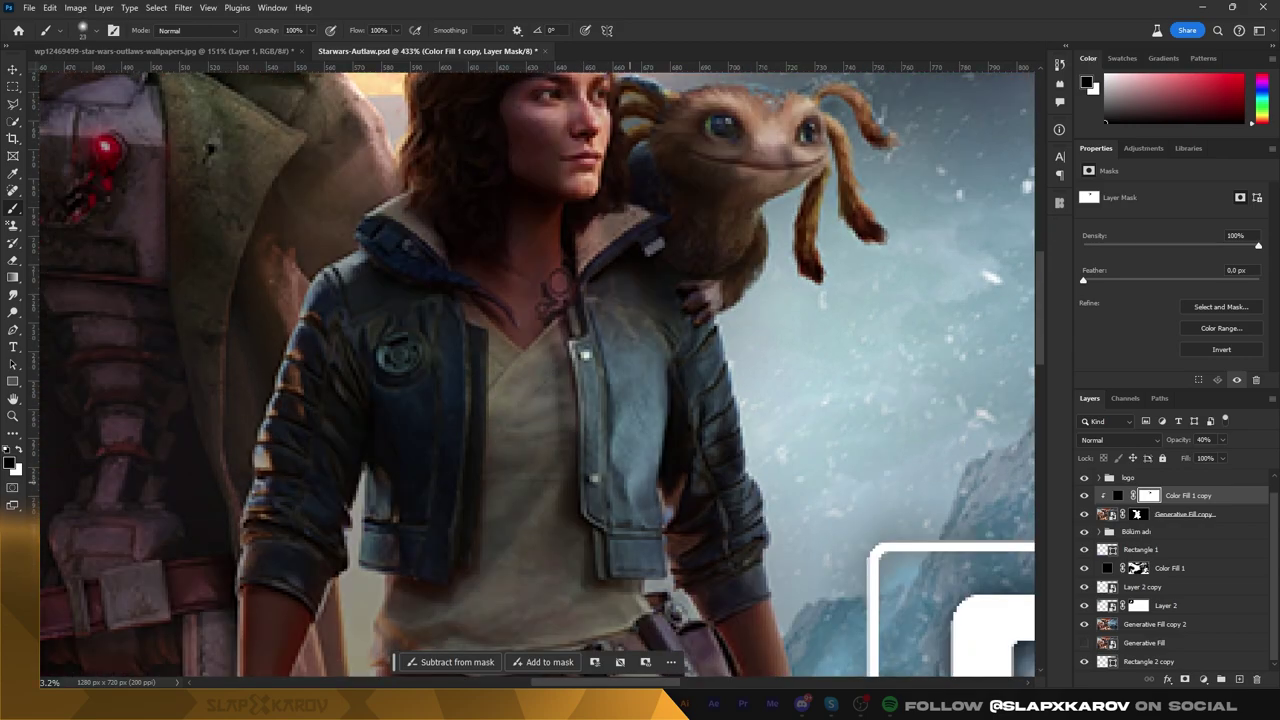
{"action": "scroll", "coordinate": [538, 229], "scroll_direction": "down", "scroll_amount": 5}
{"action": "scroll", "coordinate": [563, 230], "scroll_direction": "down", "scroll_amount": 1}
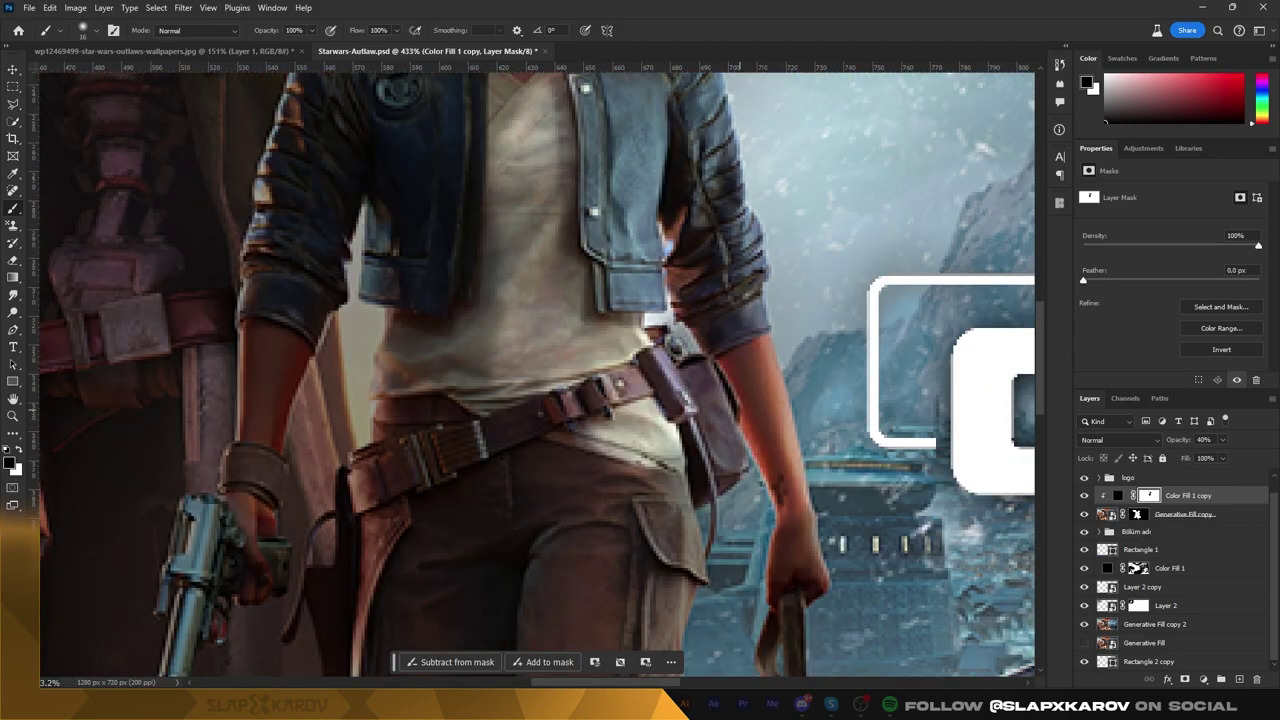
{"action": "scroll", "coordinate": [650, 300], "scroll_direction": "down", "scroll_amount": 12}
{"action": "scroll", "coordinate": [778, 400], "scroll_direction": "down", "scroll_amount": 3}
{"action": "scroll", "coordinate": [650, 300], "scroll_direction": "down", "scroll_amount": 3}
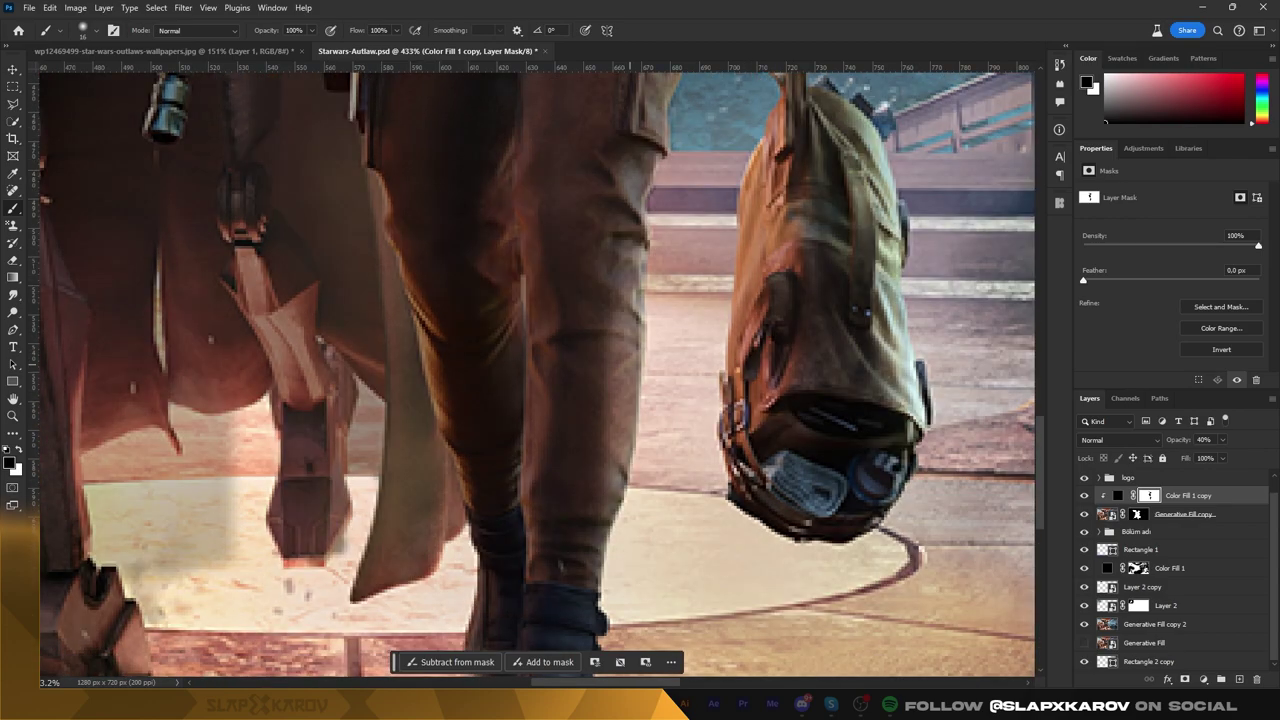
{"action": "scroll", "coordinate": [650, 300], "scroll_direction": "down", "scroll_amount": 1}
{"action": "scroll", "coordinate": [650, 185], "scroll_direction": "up", "scroll_amount": 12}
{"action": "scroll", "coordinate": [648, 185], "scroll_direction": "up", "scroll_amount": 3}
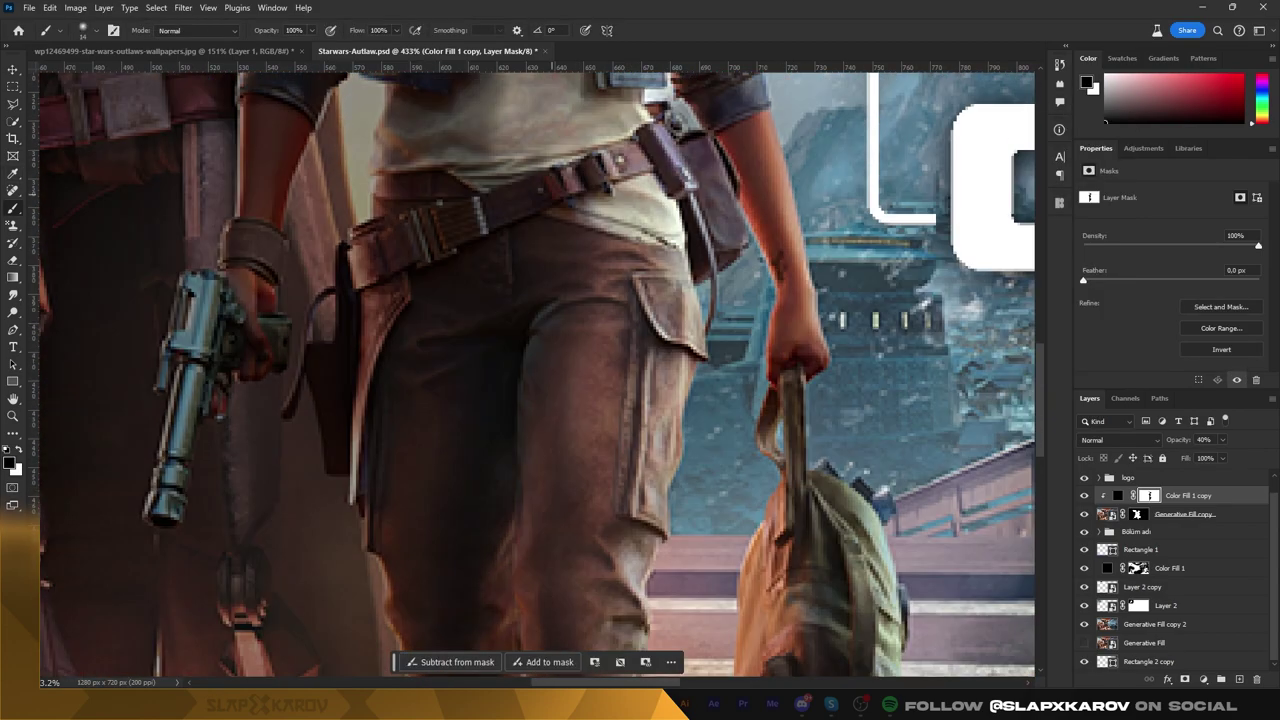
{"action": "scroll", "coordinate": [648, 185], "scroll_direction": "up", "scroll_amount": 1}
{"action": "scroll", "coordinate": [648, 185], "scroll_direction": "up", "scroll_amount": 2}
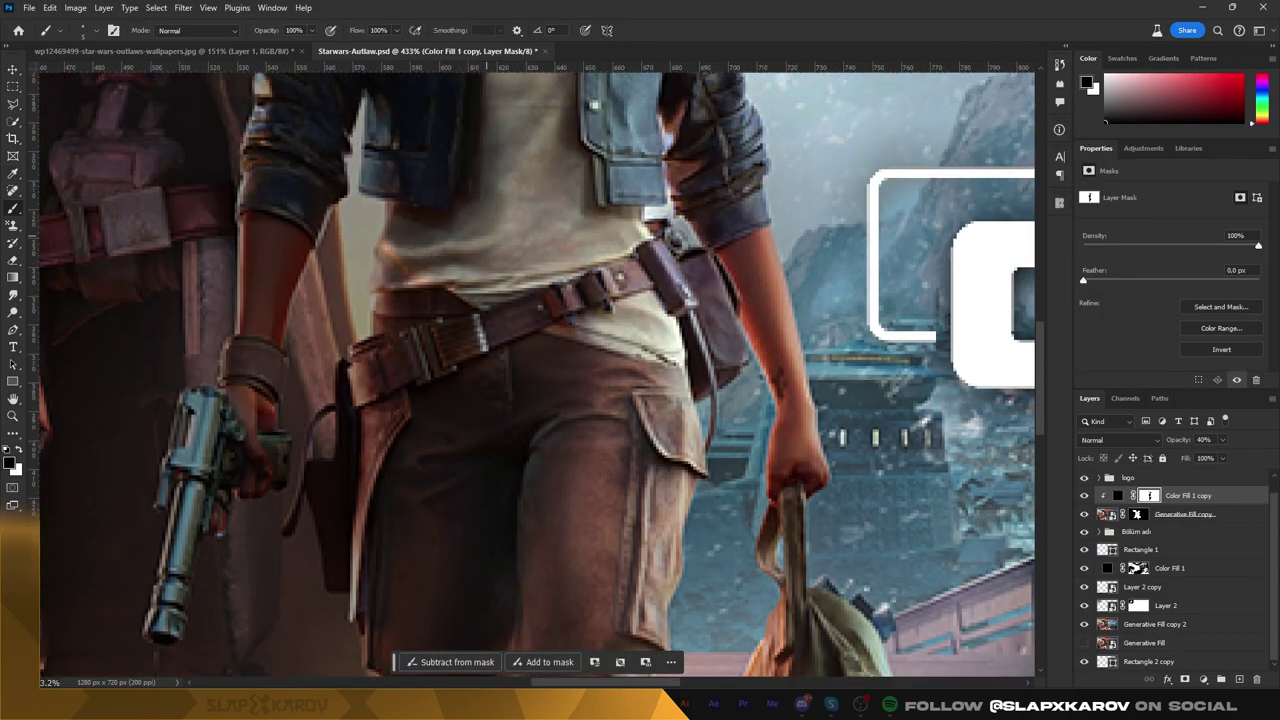
{"action": "key", "text": "ctrl+0"}
{"action": "scroll", "coordinate": [584, 176], "scroll_direction": "up", "scroll_amount": 5}
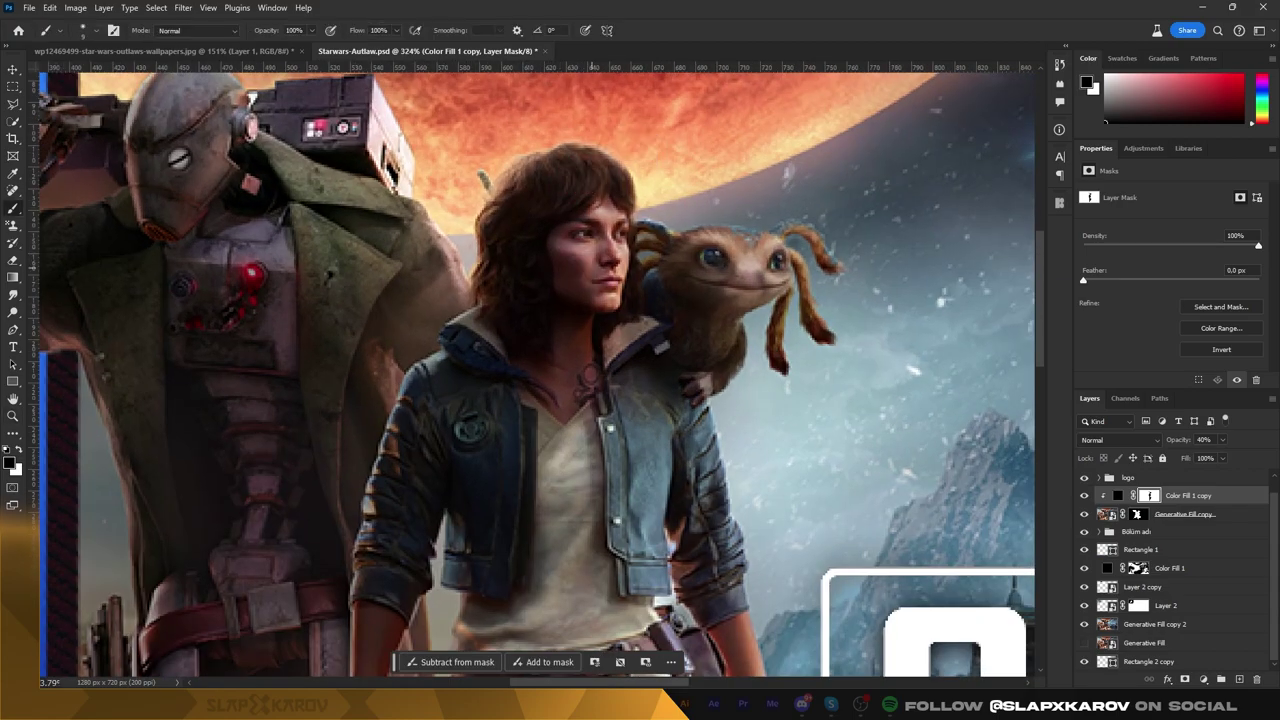
{"action": "scroll", "coordinate": [560, 430], "scroll_direction": "down", "scroll_amount": 2}
{"action": "scroll", "coordinate": [510, 450], "scroll_direction": "down", "scroll_amount": 3}
{"action": "scroll", "coordinate": [380, 330], "scroll_direction": "down", "scroll_amount": 2}
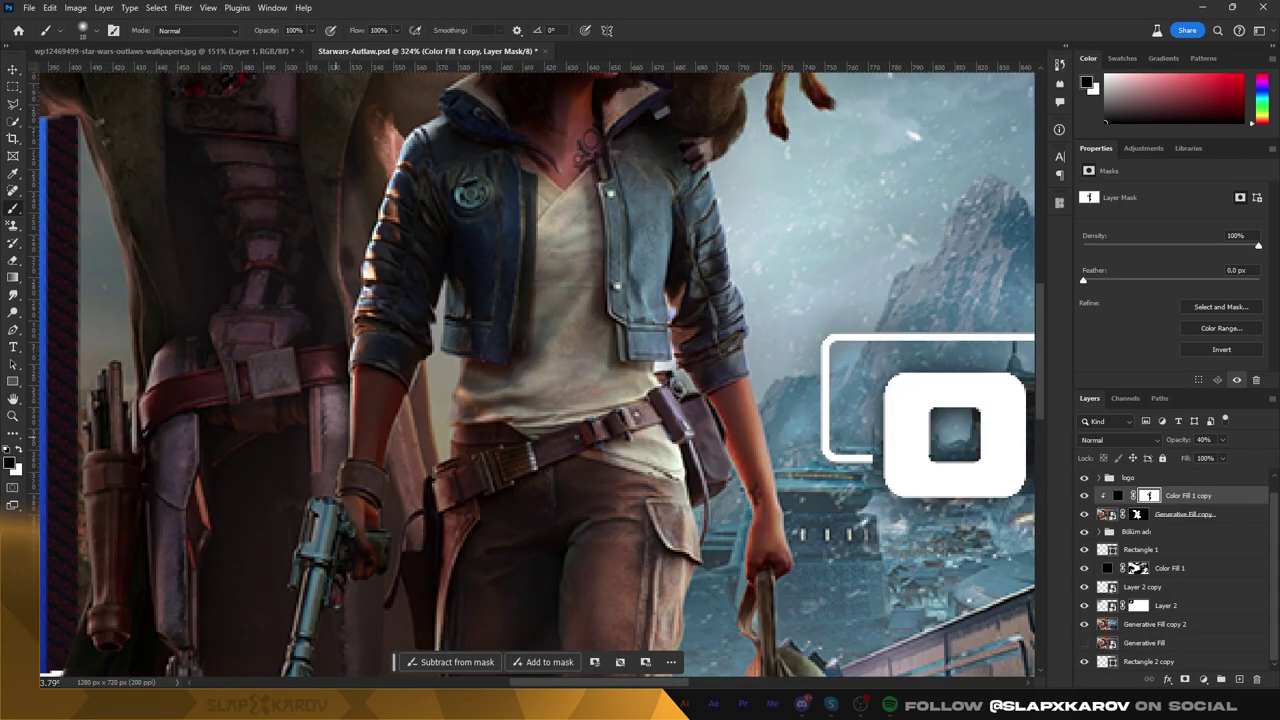
{"action": "scroll", "coordinate": [290, 300], "scroll_direction": "down", "scroll_amount": 3}
{"action": "scroll", "coordinate": [290, 300], "scroll_direction": "down", "scroll_amount": 3}
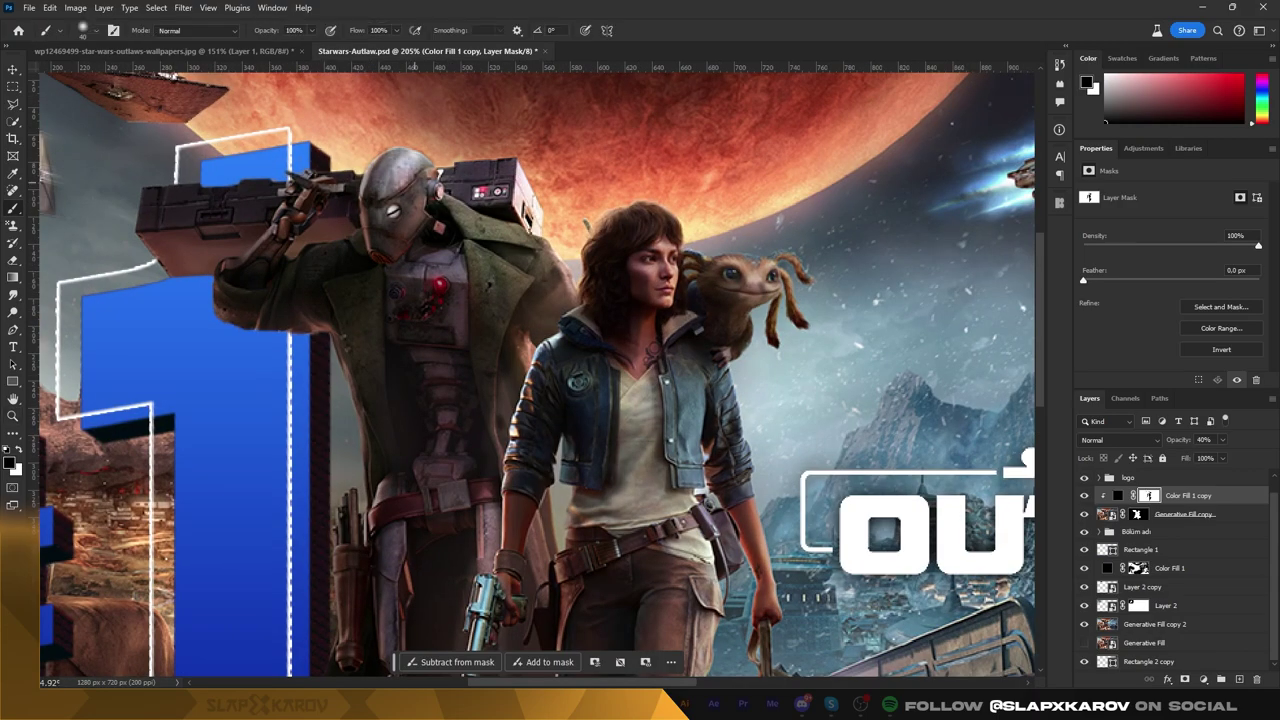
{"action": "scroll", "coordinate": [340, 500], "scroll_direction": "down", "scroll_amount": 2}
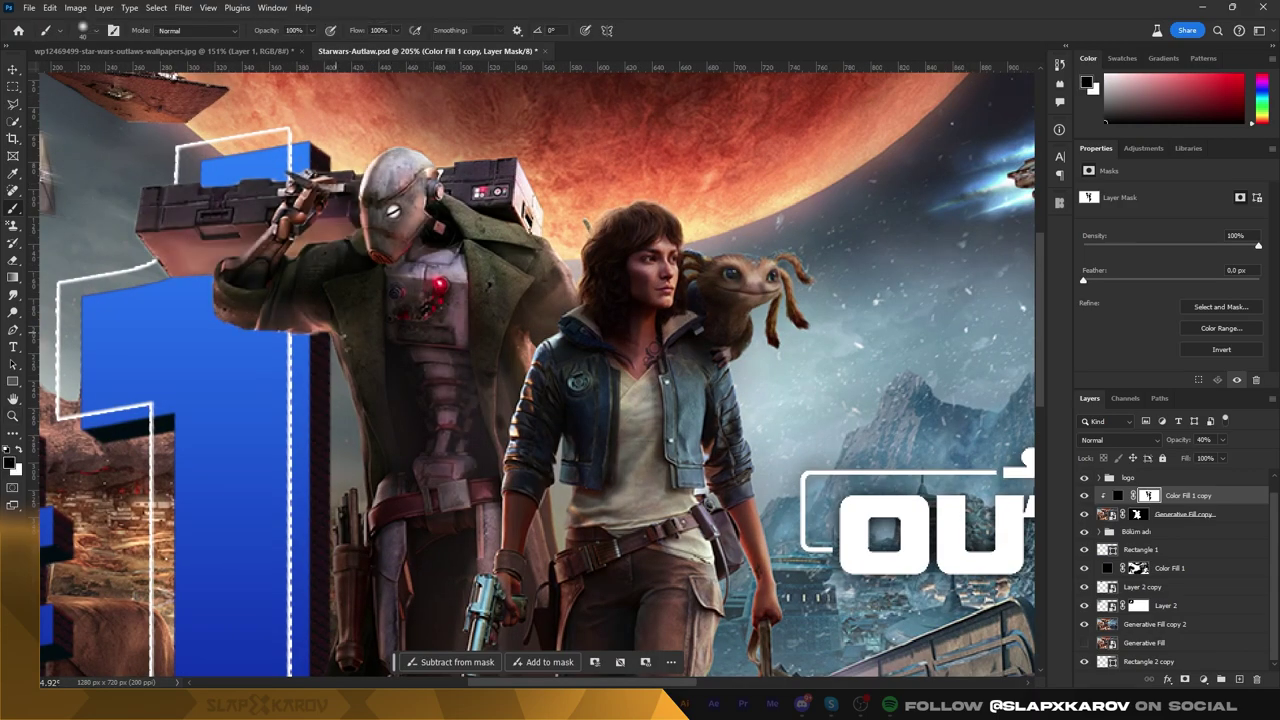
{"action": "scroll", "coordinate": [340, 500], "scroll_direction": "up", "scroll_amount": 3, "text": "alt"}
Choose a soft round brush and touch up the mask edges around the characters
{"action": "key", "text": "alt+bracketleft"}
{"action": "right_click", "coordinate": [414, 345]}
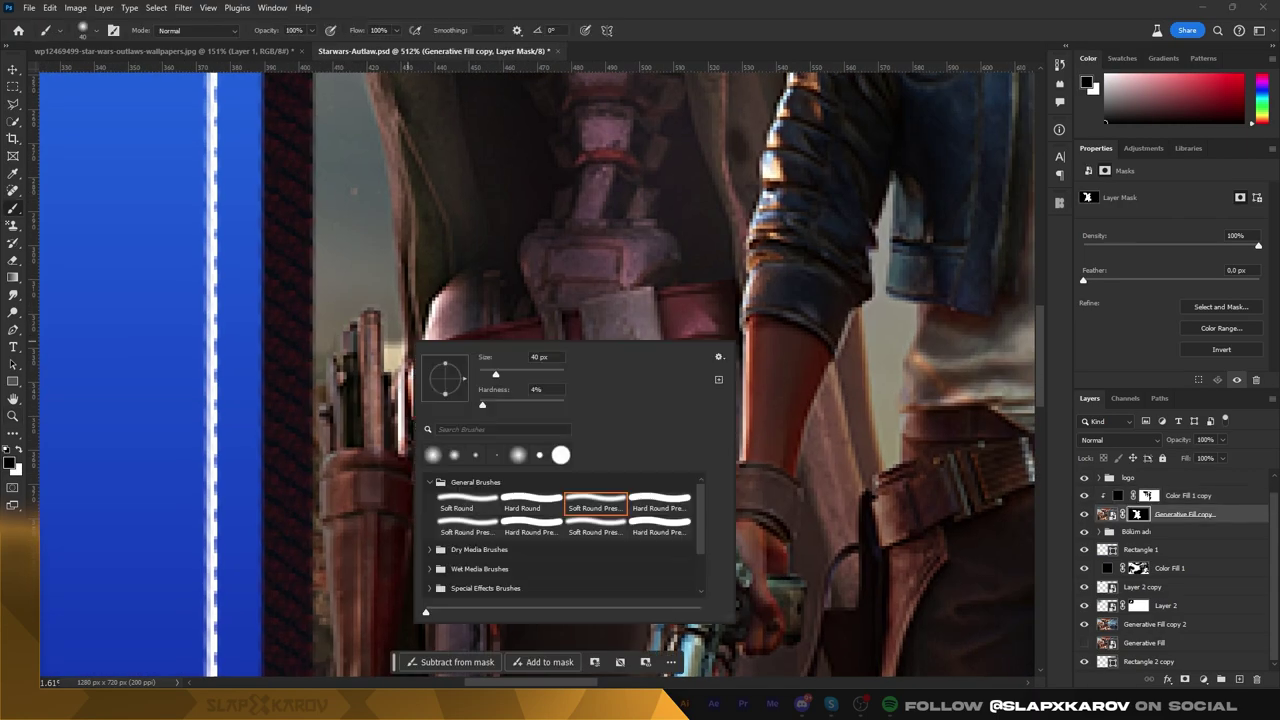
{"action": "left_click", "coordinate": [389, 355]}
{"action": "scroll", "coordinate": [515, 252], "scroll_direction": "down", "scroll_amount": 4, "text": "alt"}
{"action": "right_click", "coordinate": [515, 252]}
{"action": "key", "text": "Escape"}
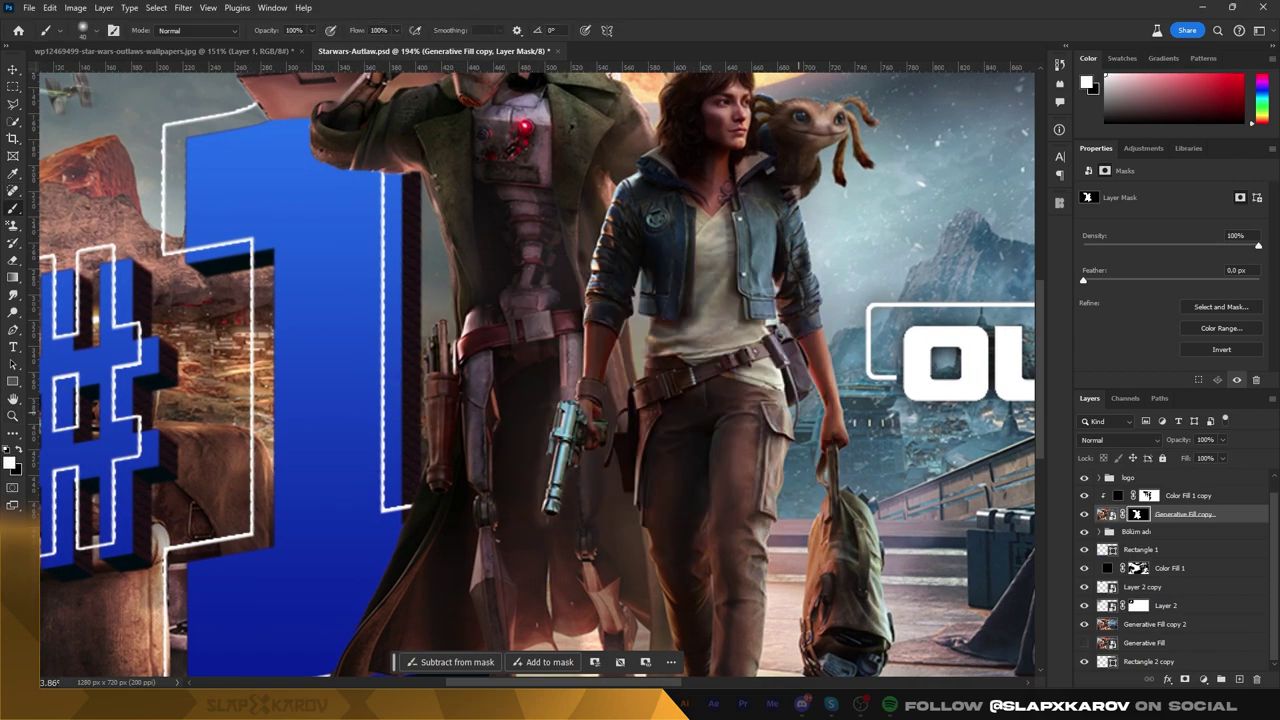
{"action": "key", "text": "alt+bracketright"}
{"action": "scroll", "coordinate": [540, 365], "scroll_direction": "down", "scroll_amount": 3}
{"action": "scroll", "coordinate": [540, 365], "scroll_direction": "up", "scroll_amount": 1}
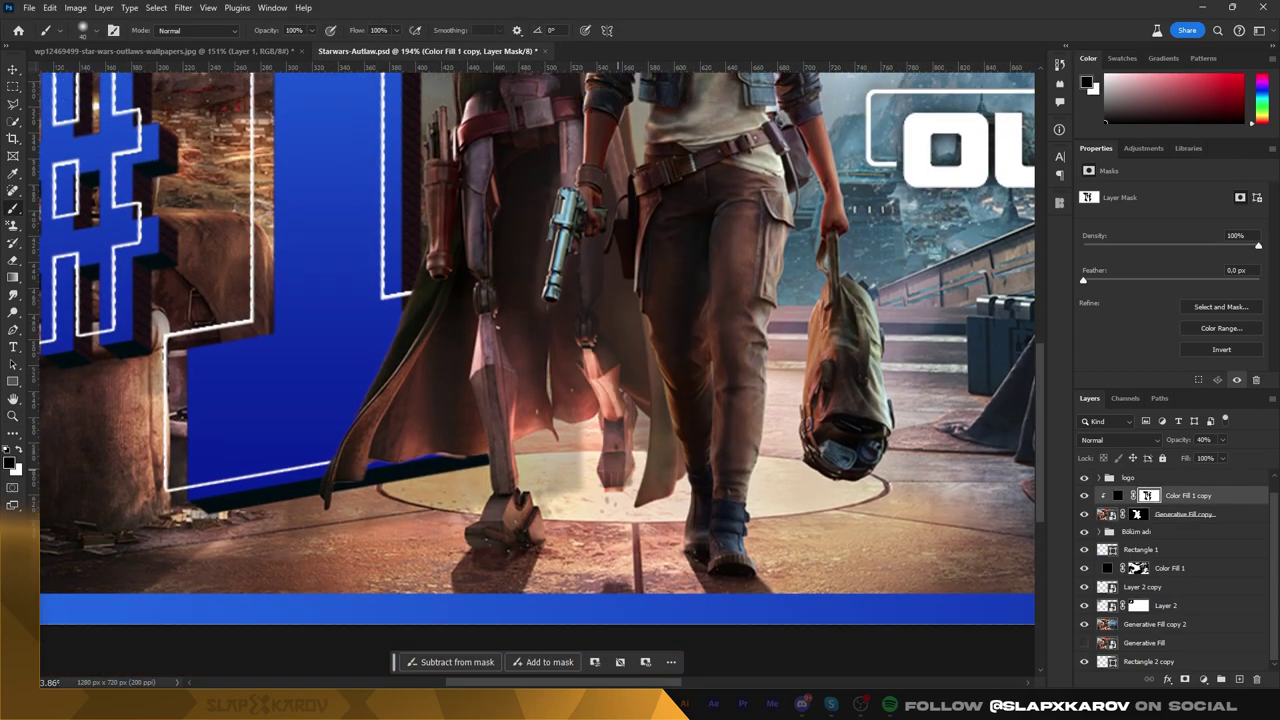
{"action": "scroll", "coordinate": [540, 365], "scroll_direction": "up", "scroll_amount": 1}
{"action": "scroll", "coordinate": [536, 365], "scroll_direction": "up", "scroll_amount": 1}
{"action": "scroll", "coordinate": [536, 365], "scroll_direction": "up", "scroll_amount": 1}
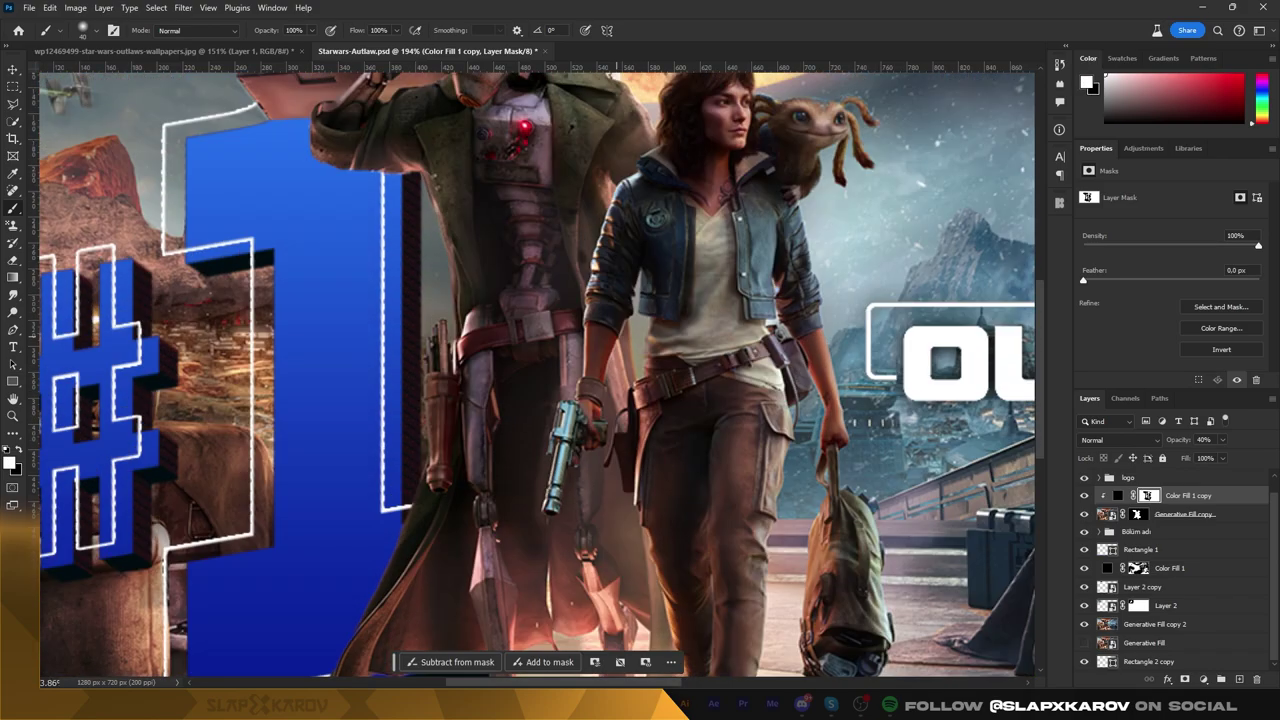
{"action": "scroll", "coordinate": [633, 358], "scroll_direction": "up", "scroll_amount": 1}
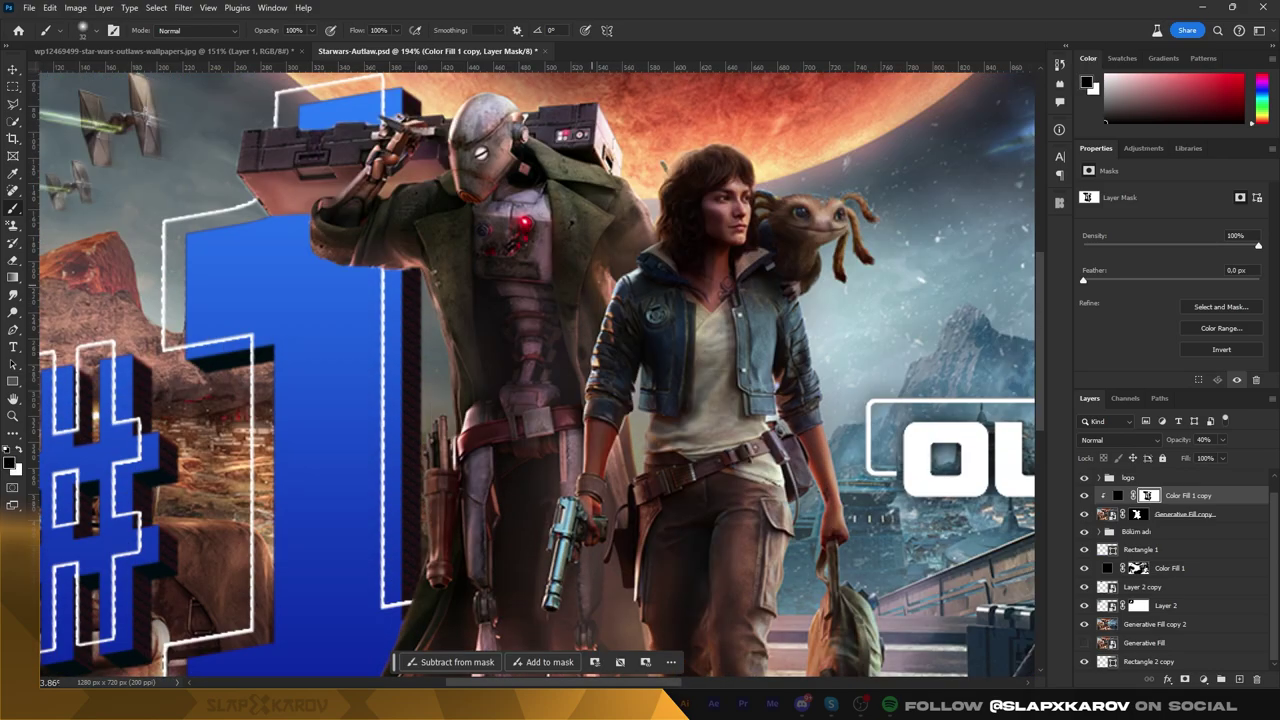
{"action": "scroll", "coordinate": [633, 358], "scroll_direction": "up", "scroll_amount": 1}
Zoom out to the whole poster and reselect Layer 2's mask and the dark overlay layer
{"action": "key", "text": "z"}
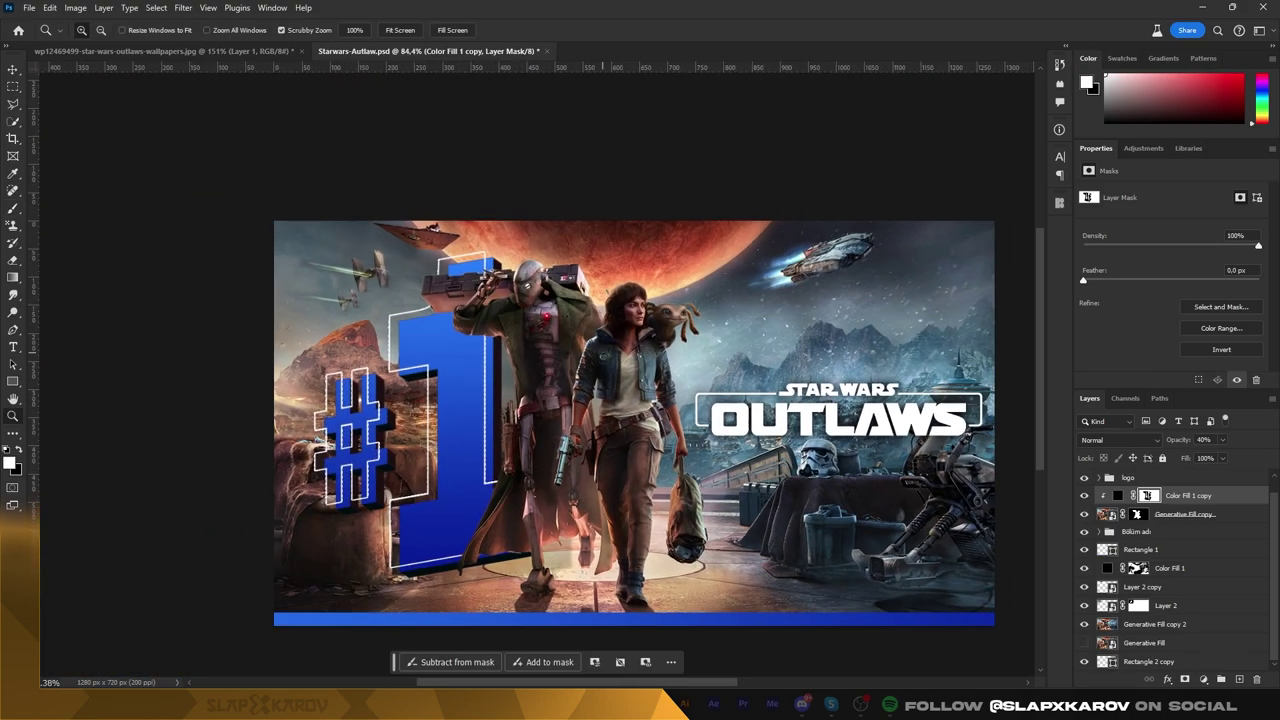
{"action": "left_click_drag", "start_coordinate": [470, 254], "coordinate": [420, 254]}
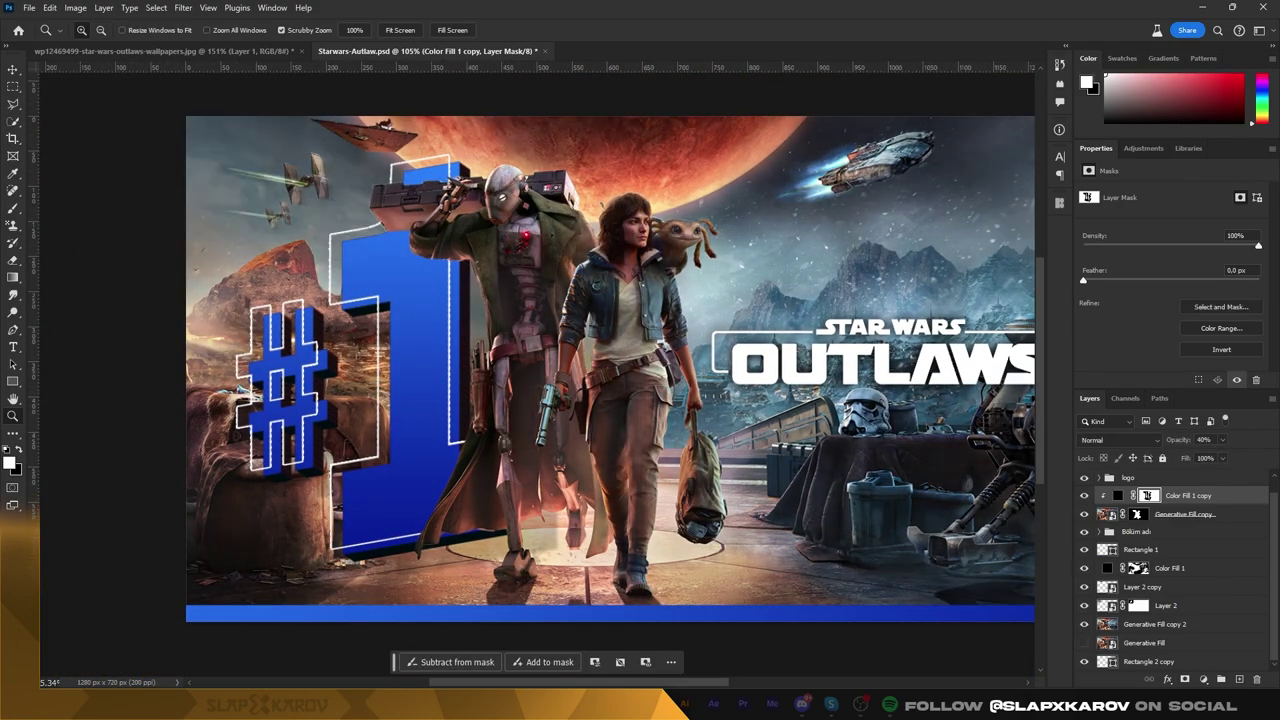
{"action": "left_click_drag", "start_coordinate": [561, 433], "coordinate": [530, 433]}
{"action": "left_click", "coordinate": [1138, 605]}
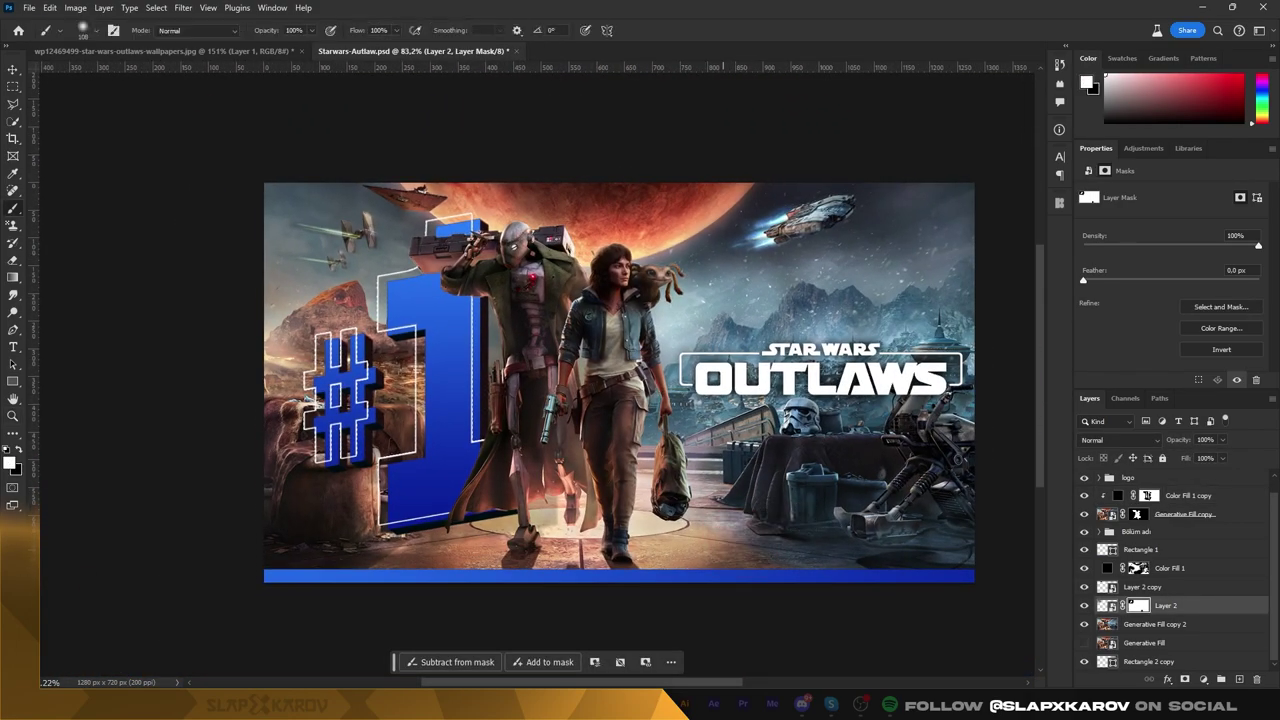
{"action": "left_click_drag", "start_coordinate": [564, 330], "coordinate": [600, 330]}
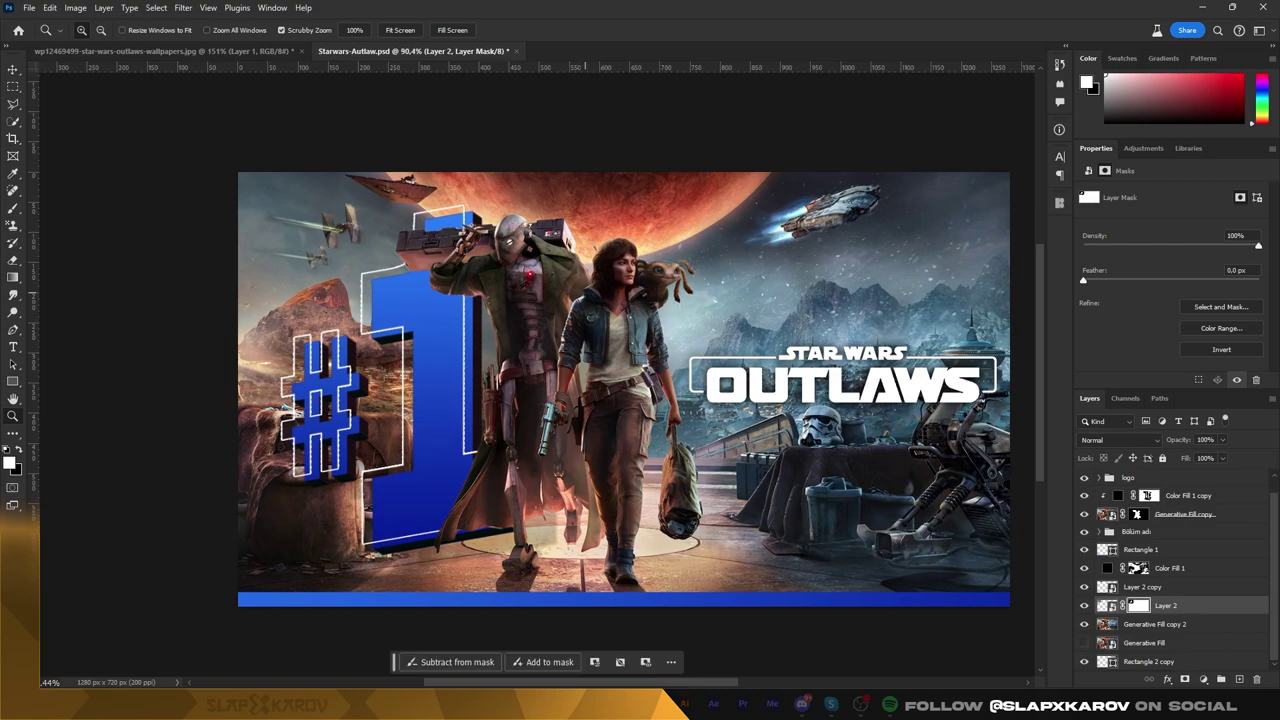
{"action": "left_click", "coordinate": [1200, 495]}
Add an Exposure adjustment layer with an inverted, hidden mask and a black brush
{"action": "left_click", "coordinate": [1203, 679]}
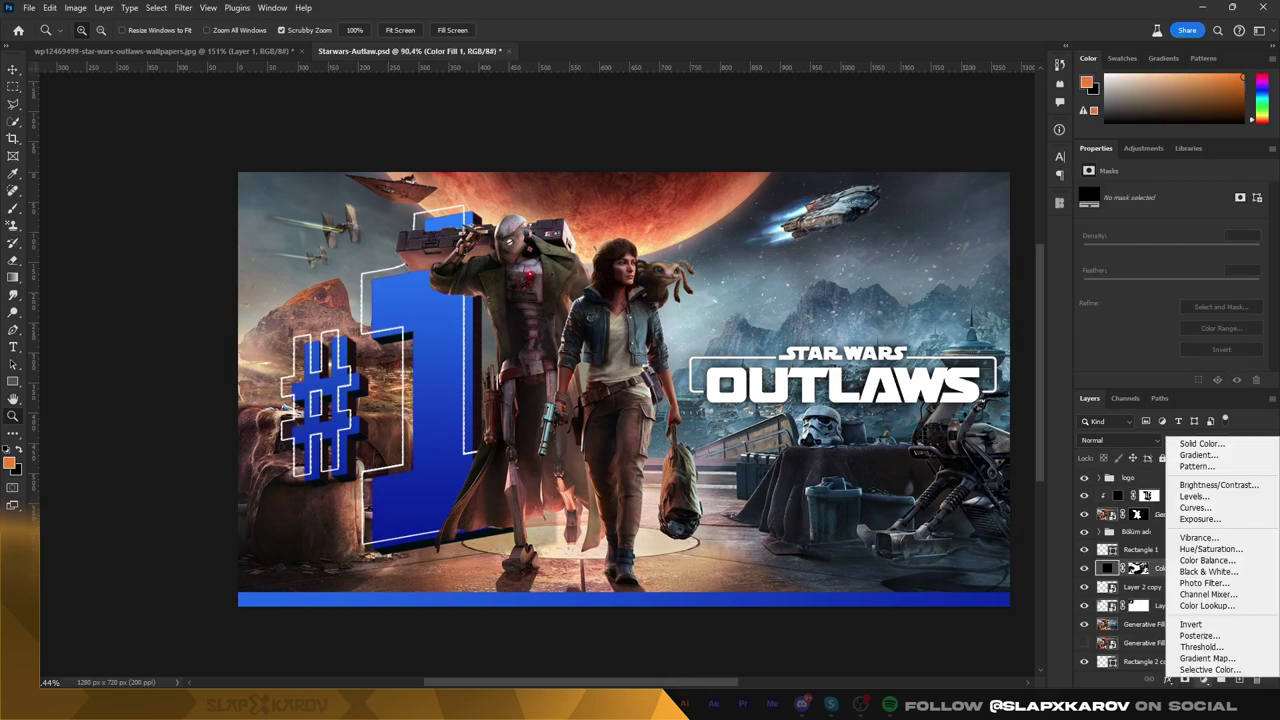
{"action": "left_click", "coordinate": [1210, 506]}
{"action": "key", "text": "ctrl+i"}
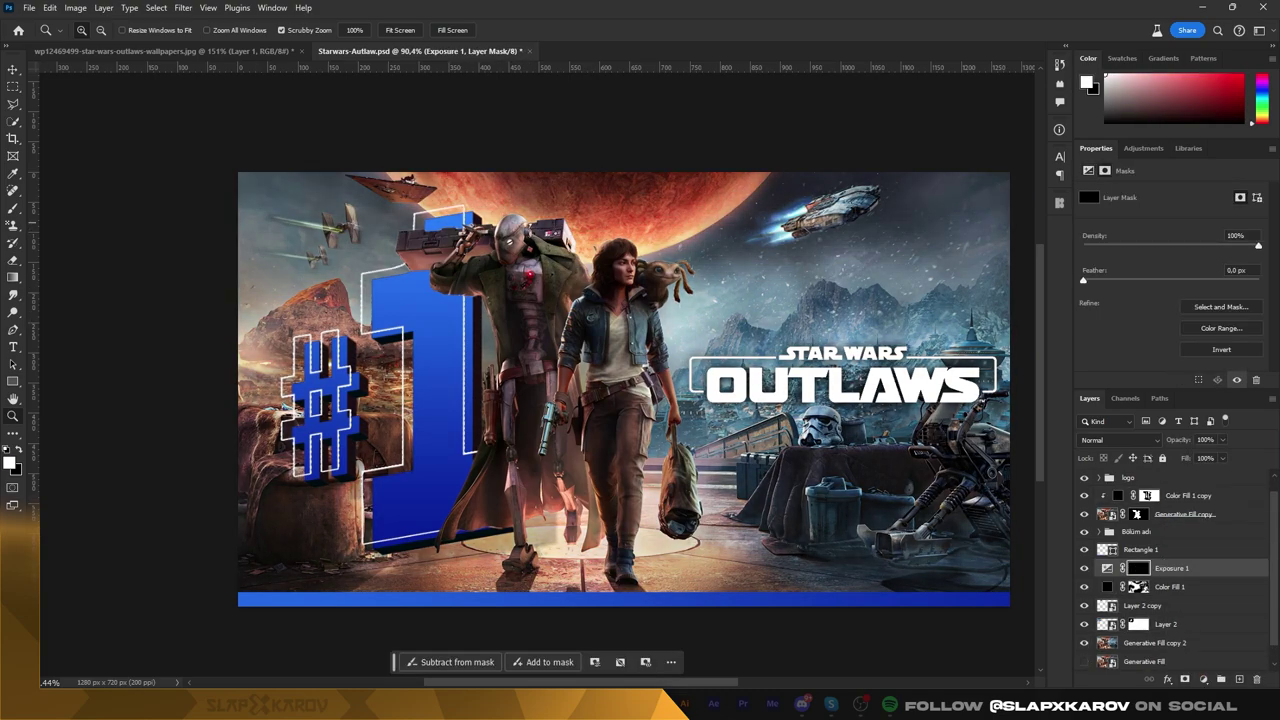
{"action": "key", "text": "b"}
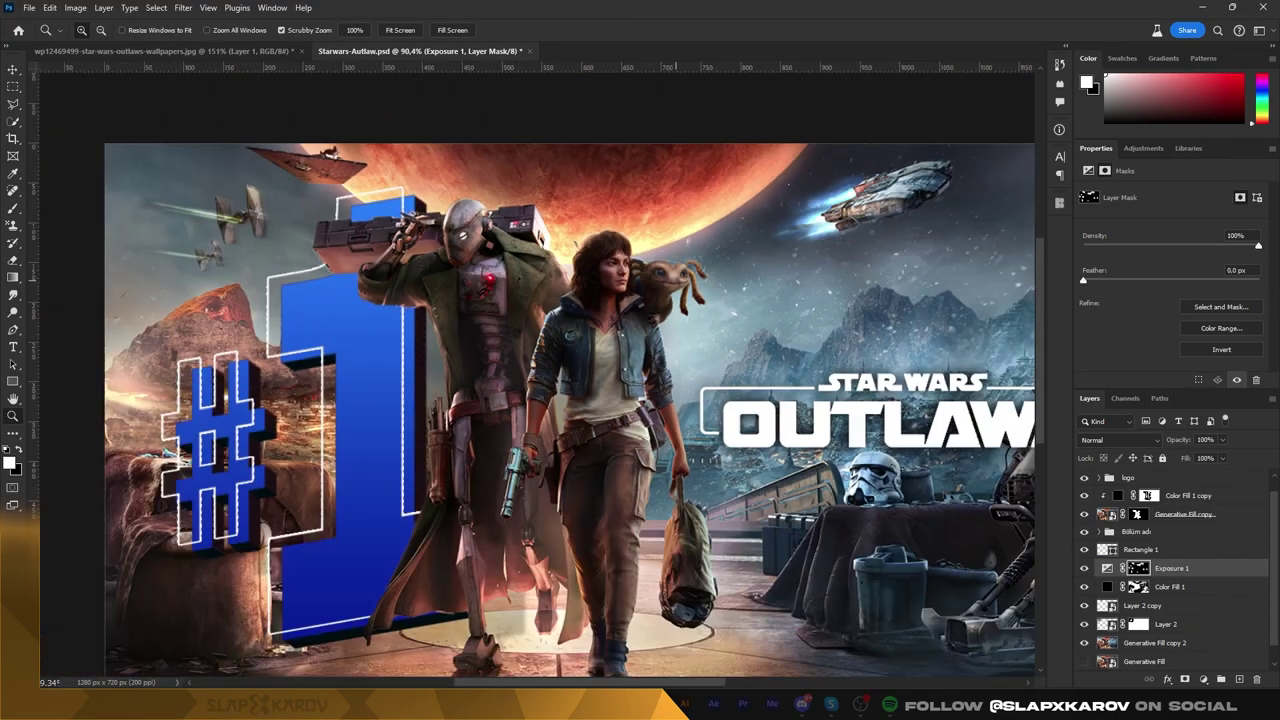
{"action": "scroll", "coordinate": [660, 285], "scroll_direction": "up", "scroll_amount": 5}
{"action": "key", "text": "x"}
Frame the characters and the #1 and check the exposure mask's options
{"action": "right_click", "coordinate": [720, 305]}
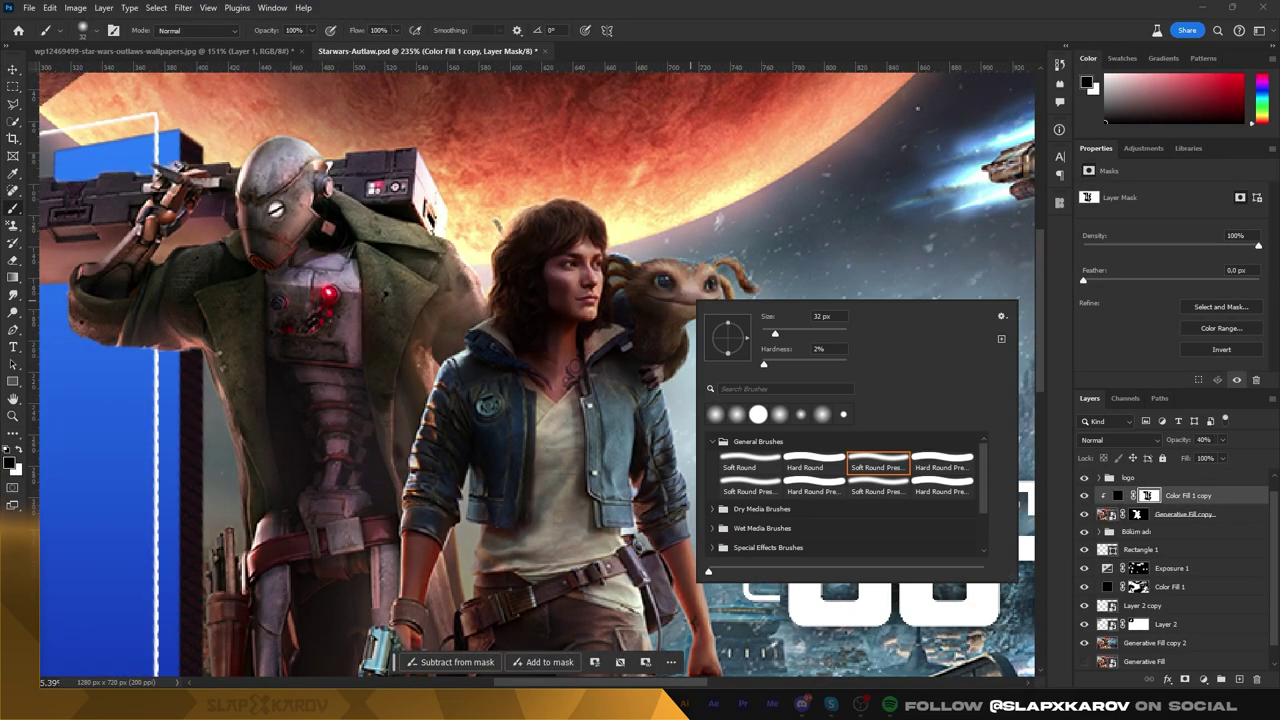
{"action": "key", "text": "Escape"}
{"action": "key", "text": "z"}
{"action": "left_click_drag", "start_coordinate": [1170, 568], "coordinate": [1170, 495]}
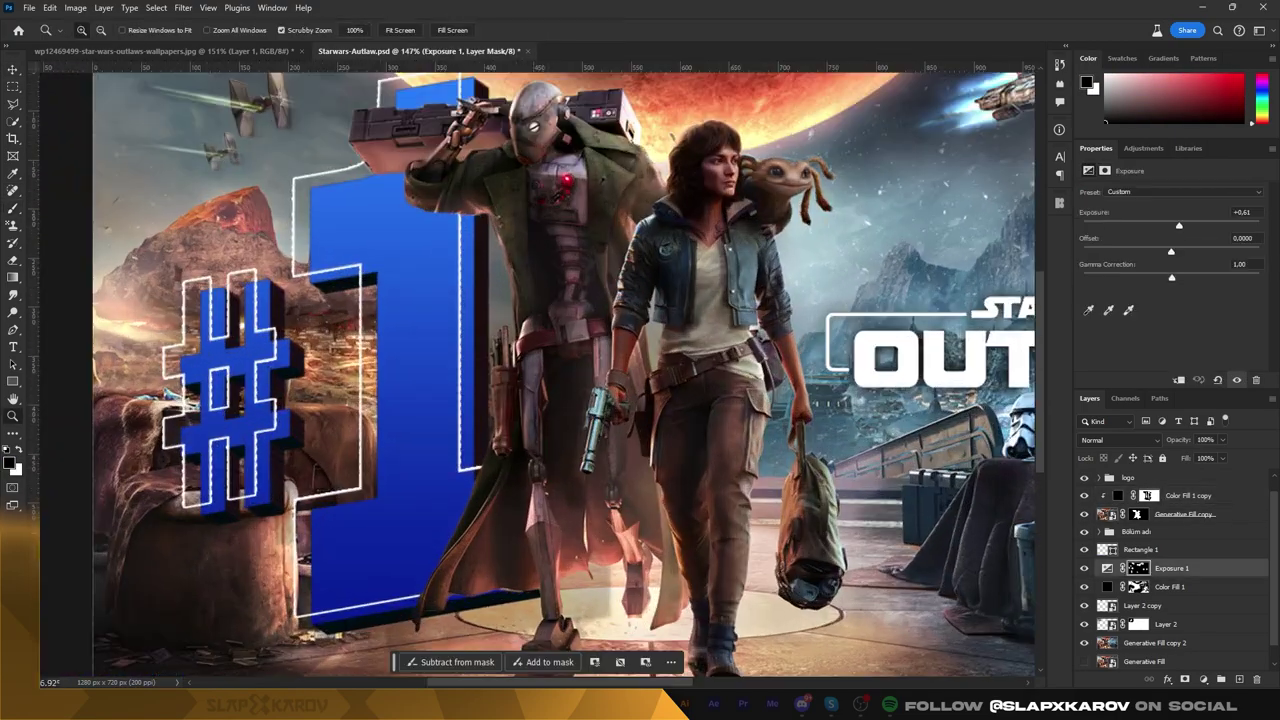
{"action": "right_click", "coordinate": [1138, 496]}
{"action": "key", "text": "Escape"}
Hide the copied Exposure layer behind an inverted mask and set it to +1.16 with white paint
{"action": "key", "text": "ctrl+i"}
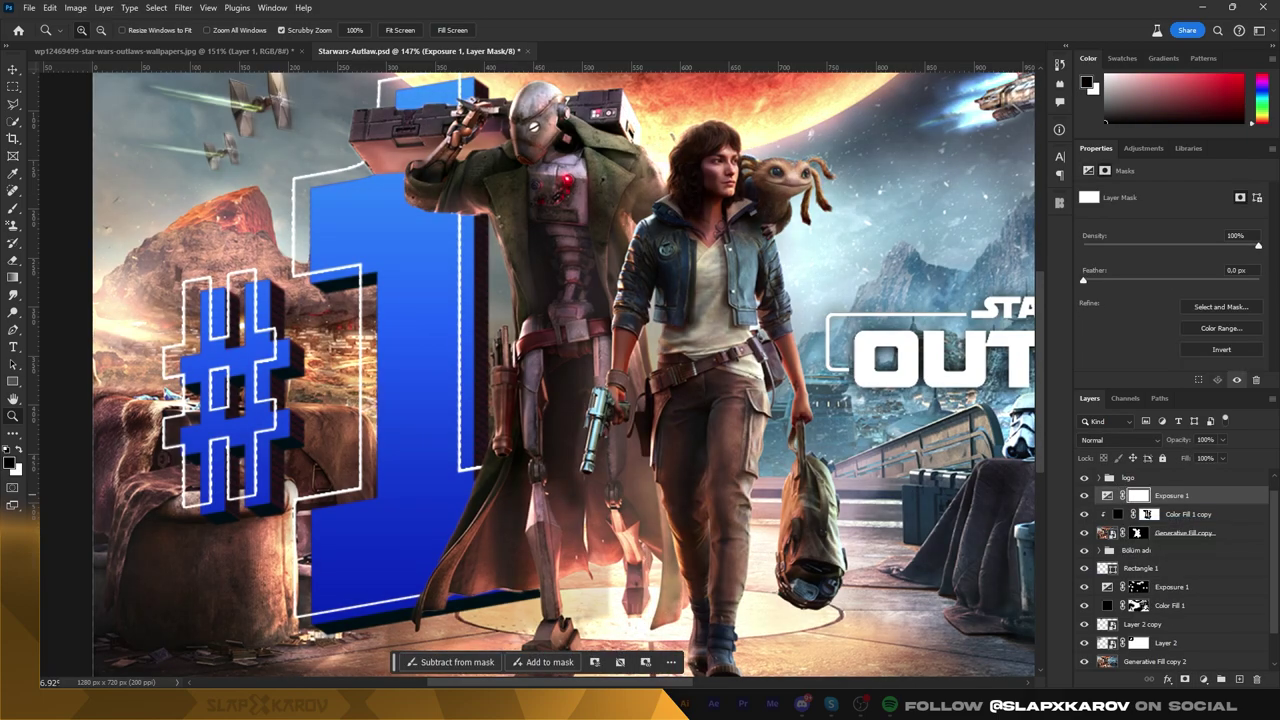
{"action": "key", "text": "alt+BackSpace"}
{"action": "key", "text": "b"}
{"action": "scroll", "coordinate": [620, 420], "scroll_direction": "up", "scroll_amount": 3}
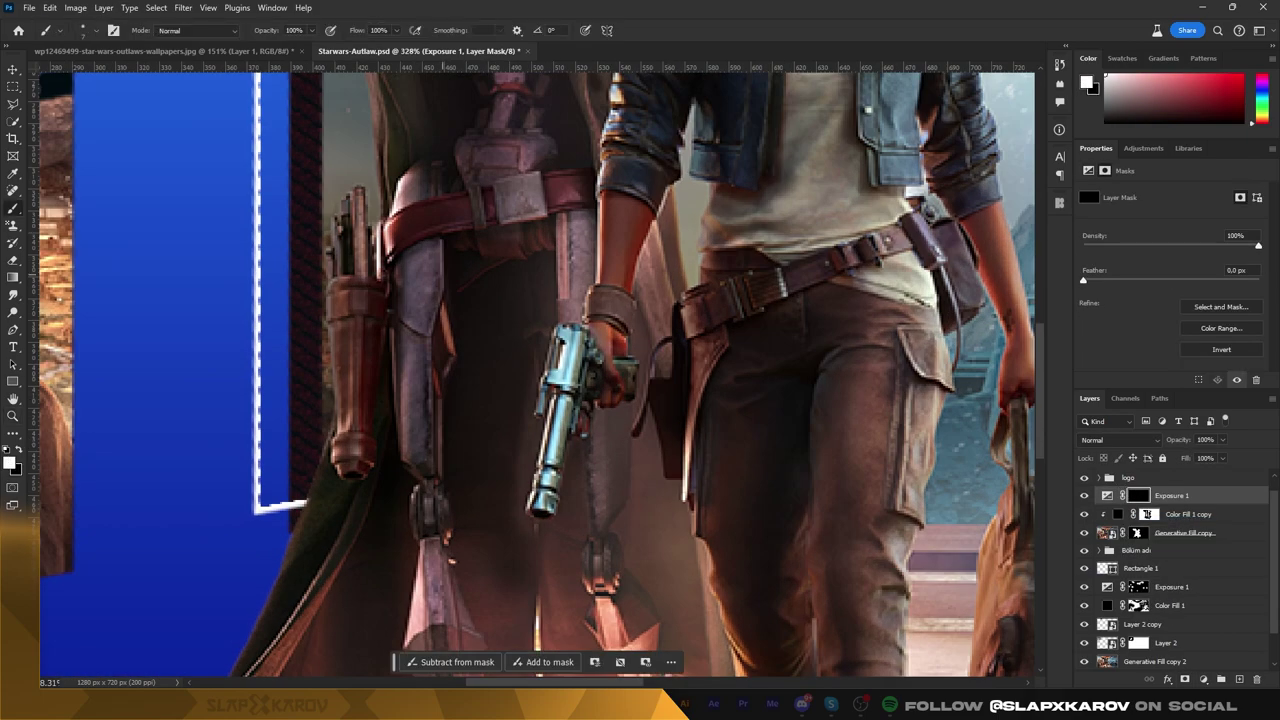
{"action": "key", "text": "ctrl+2"}
{"action": "key", "text": "ctrl+backslash"}
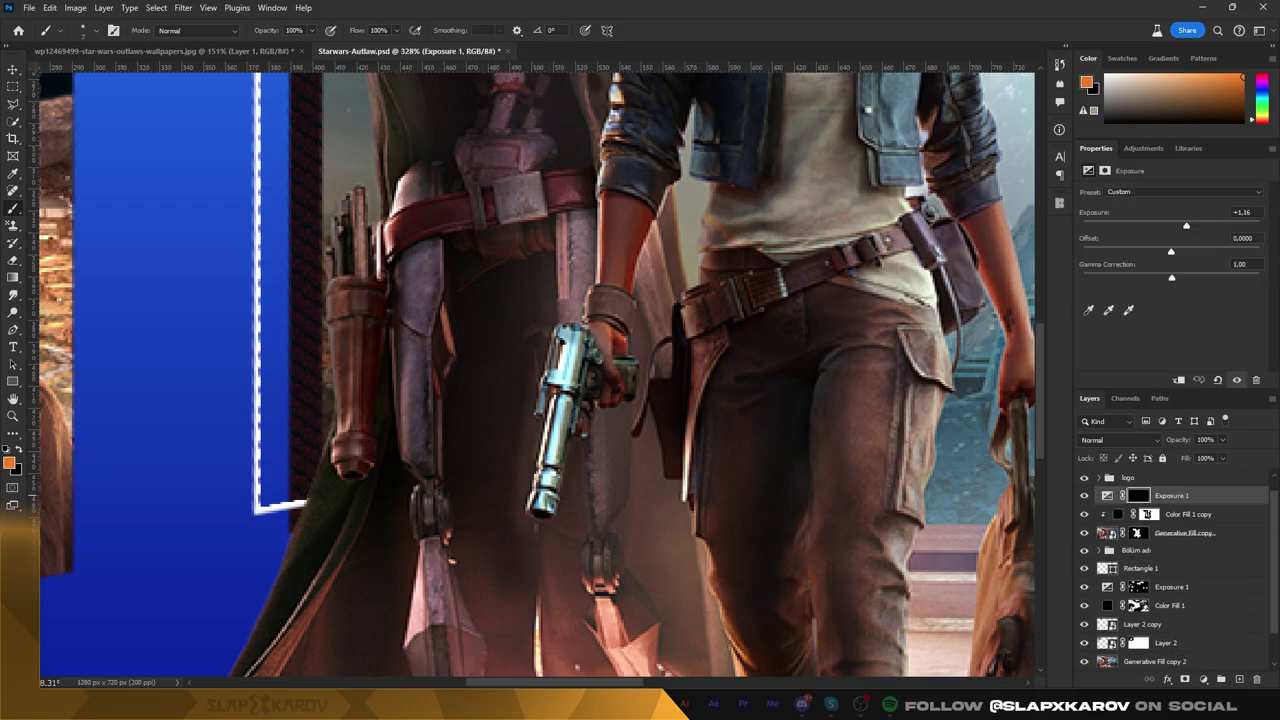
{"action": "key", "text": "d"}
Paint the boost onto the blaster, checking the spaceship and OUTLAWS logo areas
{"action": "scroll", "coordinate": [536, 375], "scroll_direction": "up", "scroll_amount": 2}
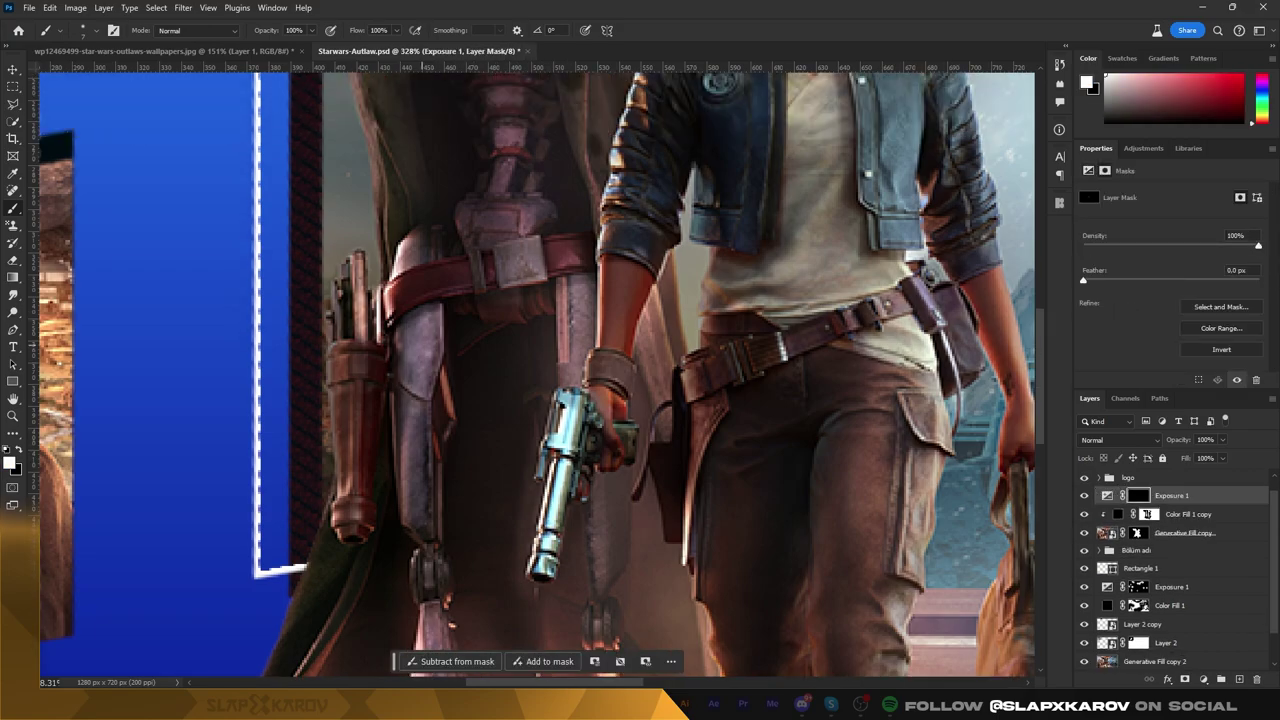
{"action": "key", "text": "z"}
{"action": "left_click_drag", "start_coordinate": [506, 255], "coordinate": [420, 255]}
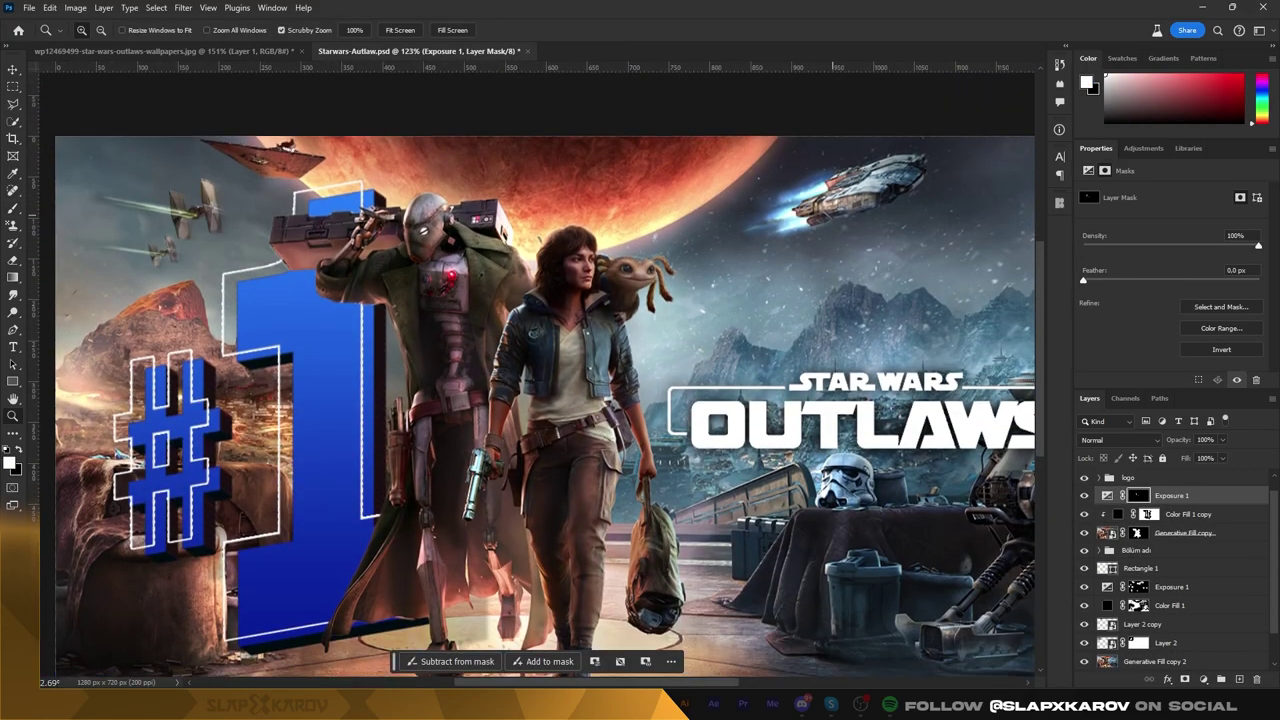
{"action": "left_click_drag", "start_coordinate": [790, 190], "coordinate": [870, 190]}
{"action": "key", "text": "b"}
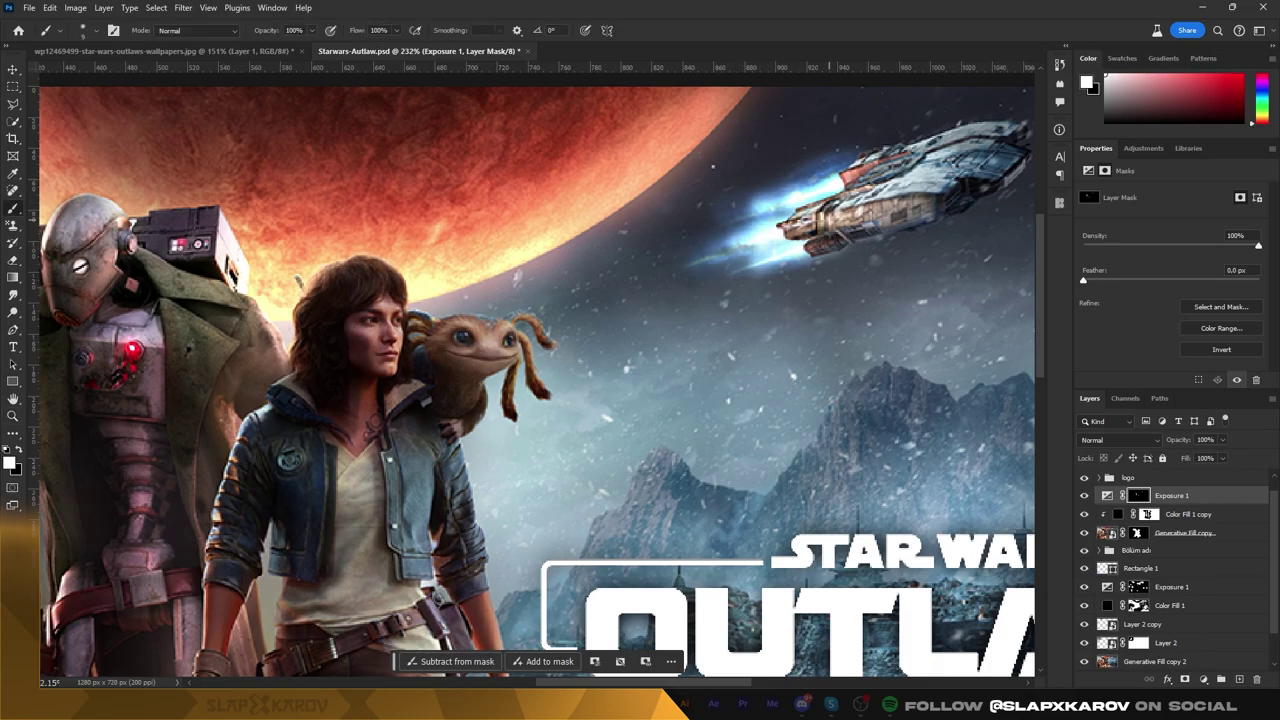
{"action": "key", "text": "z"}
{"action": "left_click_drag", "start_coordinate": [900, 620], "coordinate": [1000, 620]}
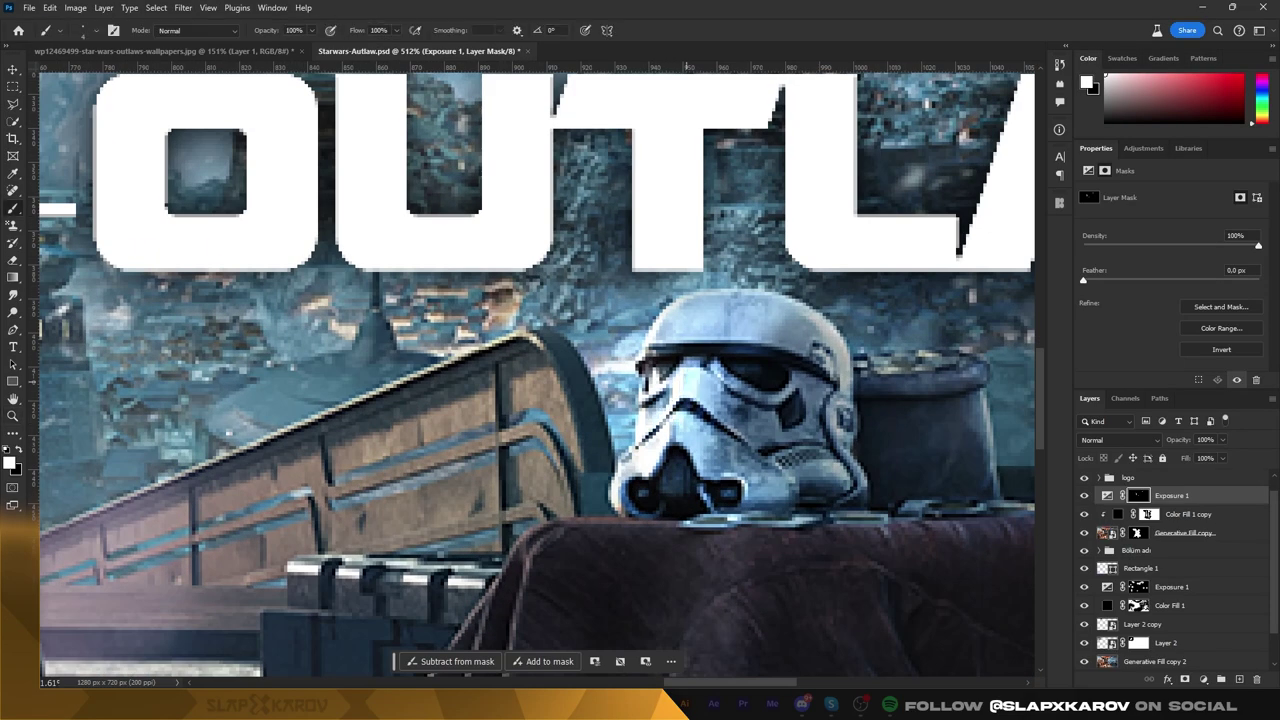
{"action": "key", "text": "z"}
{"action": "left_click_drag", "start_coordinate": [750, 320], "coordinate": [278, 320]}
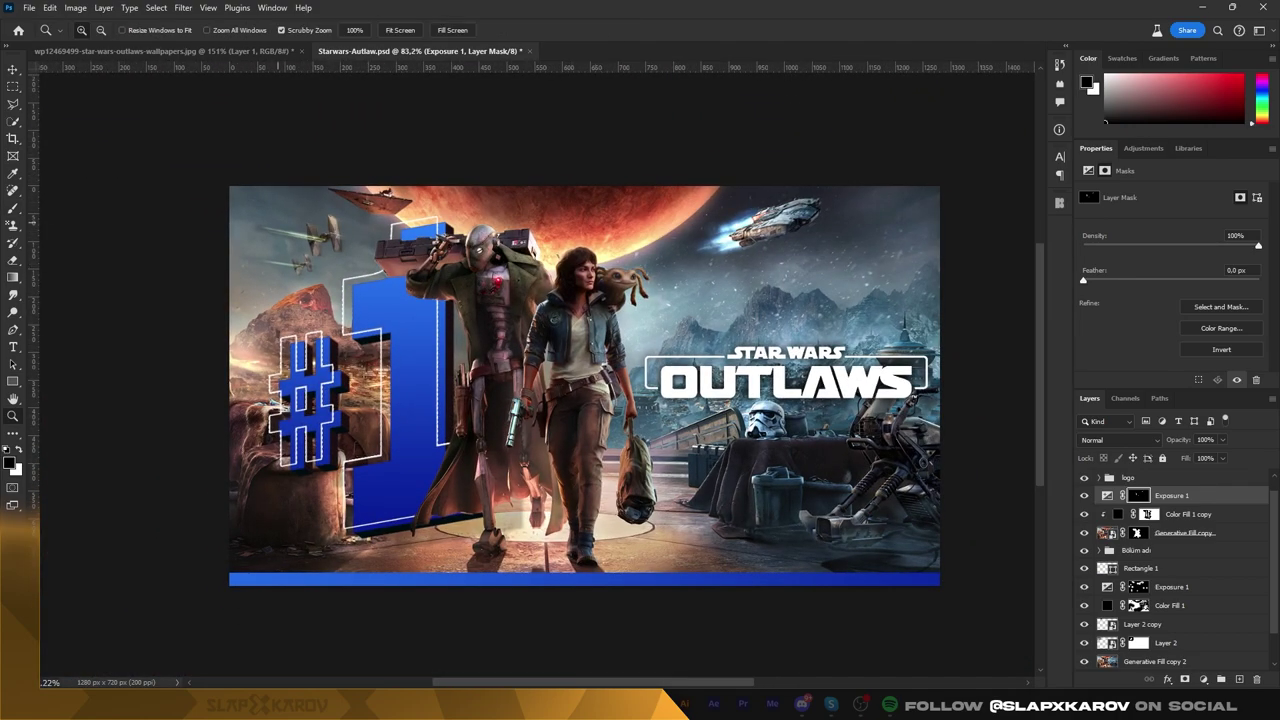
Group the layers, stamp them into Layer 3 and sharpen it to 77 in Camera Raw
{"action": "left_click_drag", "start_coordinate": [275, 220], "coordinate": [340, 220]}
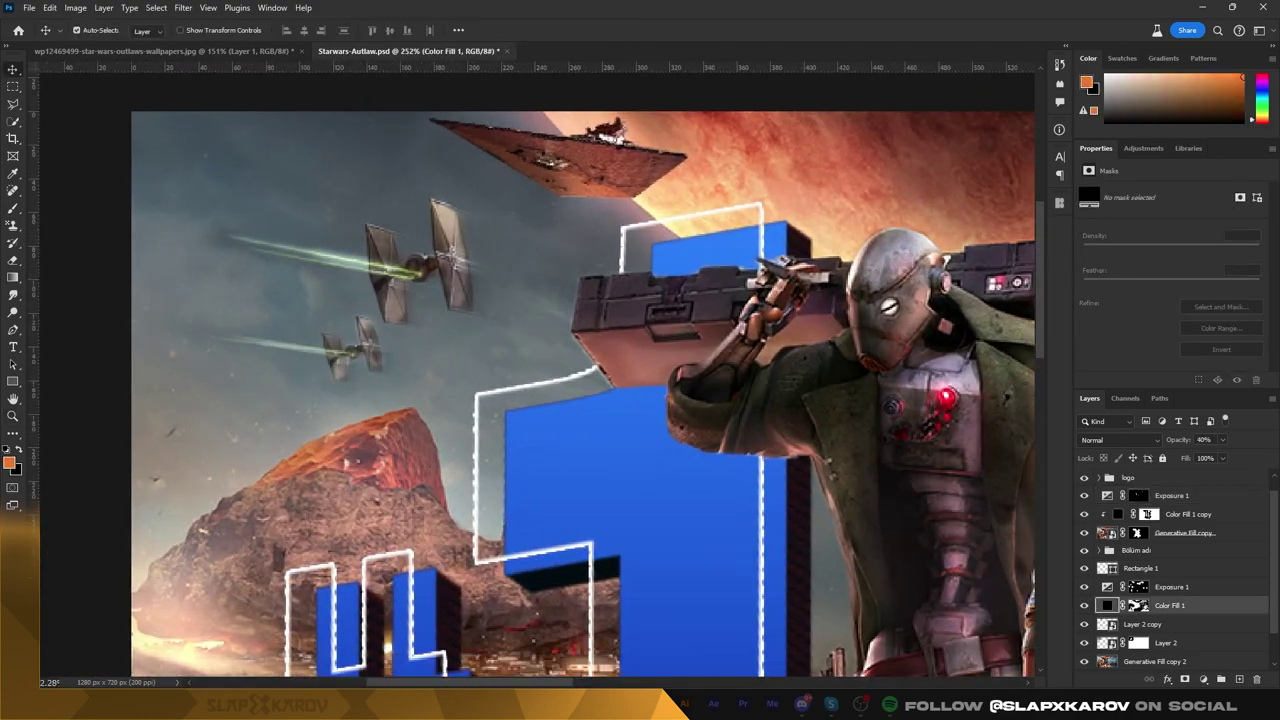
{"action": "key", "text": "v"}
{"action": "left_click", "coordinate": [444, 665]}
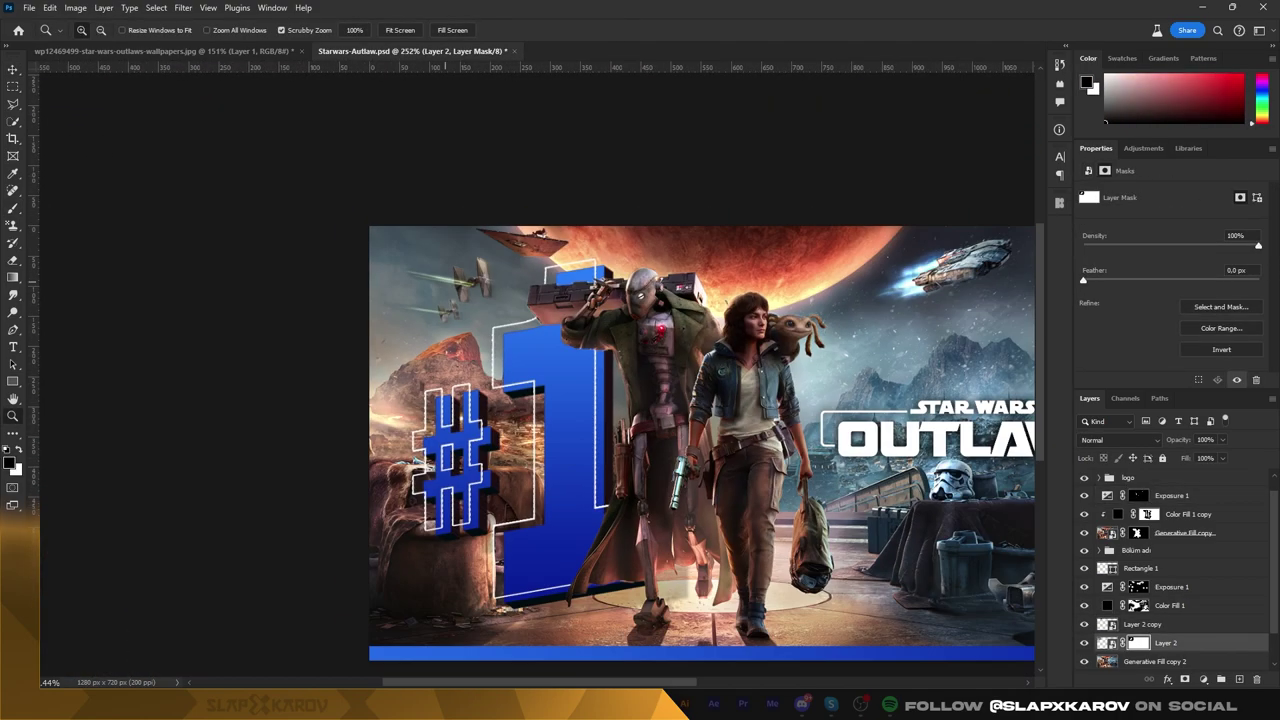
{"action": "key", "text": "ctrl+g"}
{"action": "type", "text": "1"}
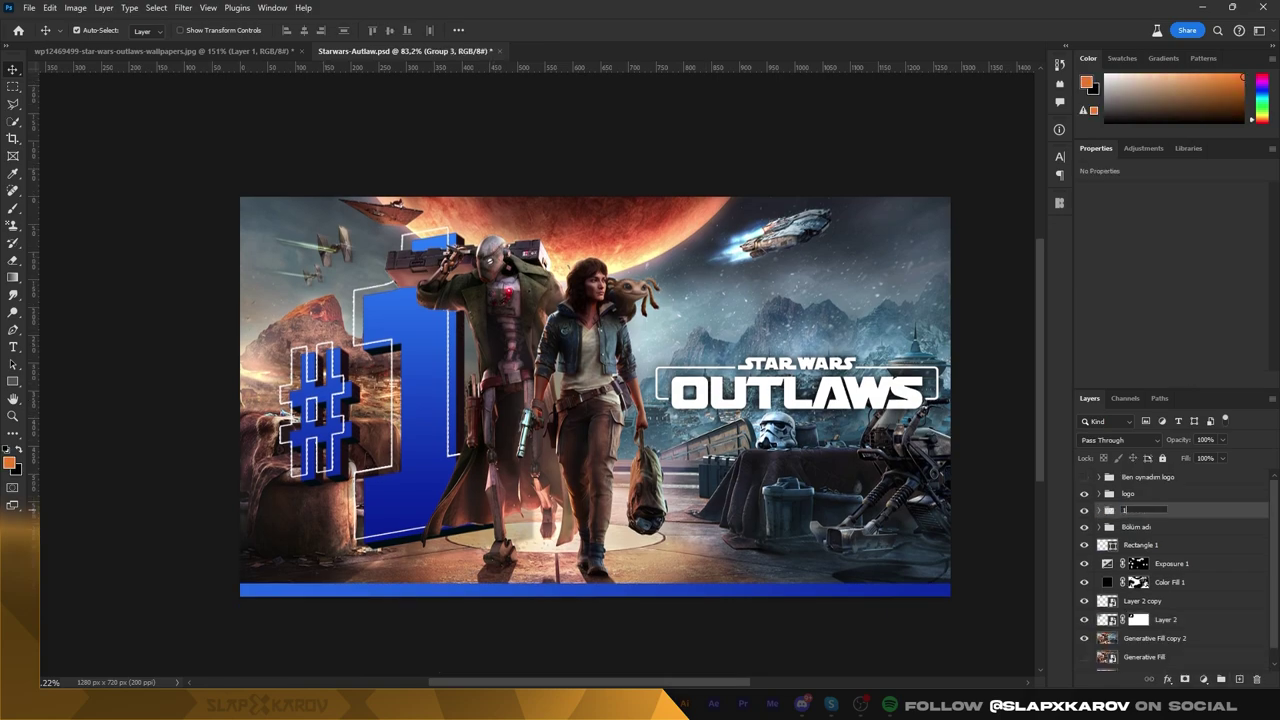
{"action": "key", "text": "ctrl+shift+alt+e"}
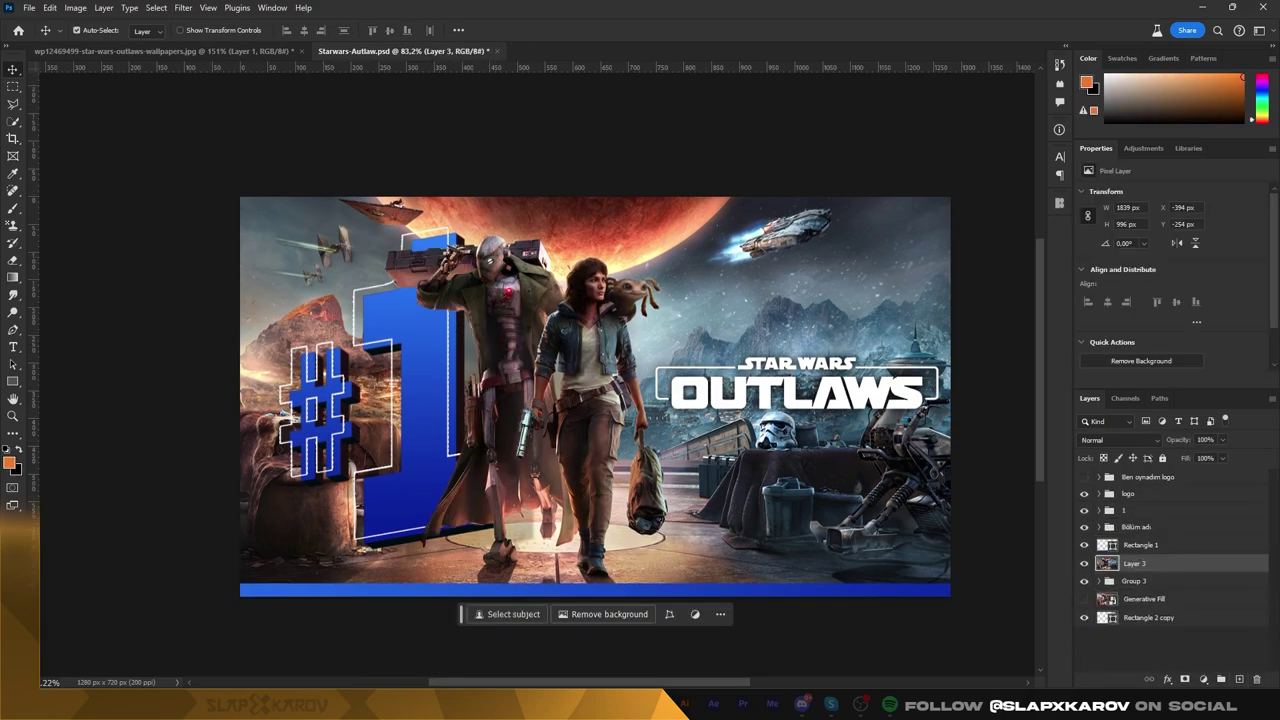
{"action": "key", "text": "ctrl+shift+a"}
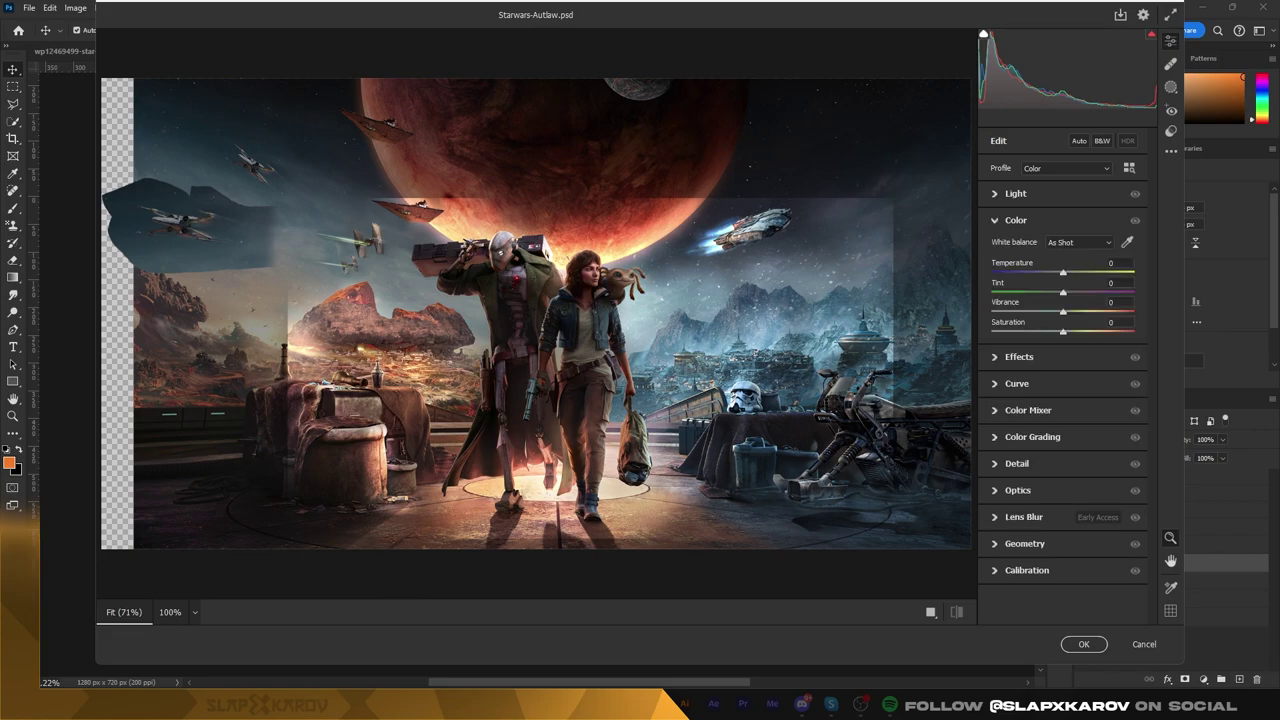
{"action": "left_click", "coordinate": [1016, 353]}
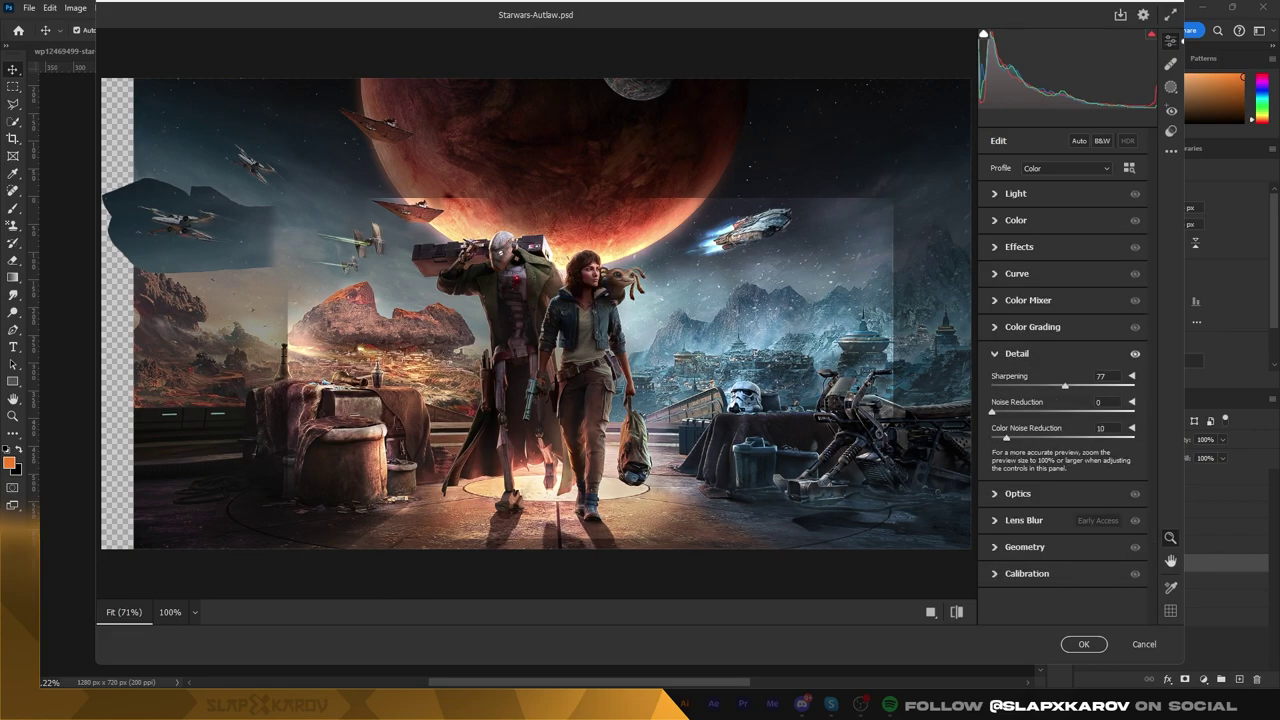
{"action": "key", "text": "Return"}
Stamp a merged Layer 4, move it up, and show its Camera Raw Detail settings
{"action": "key", "text": "ctrl+alt+shift+e"}
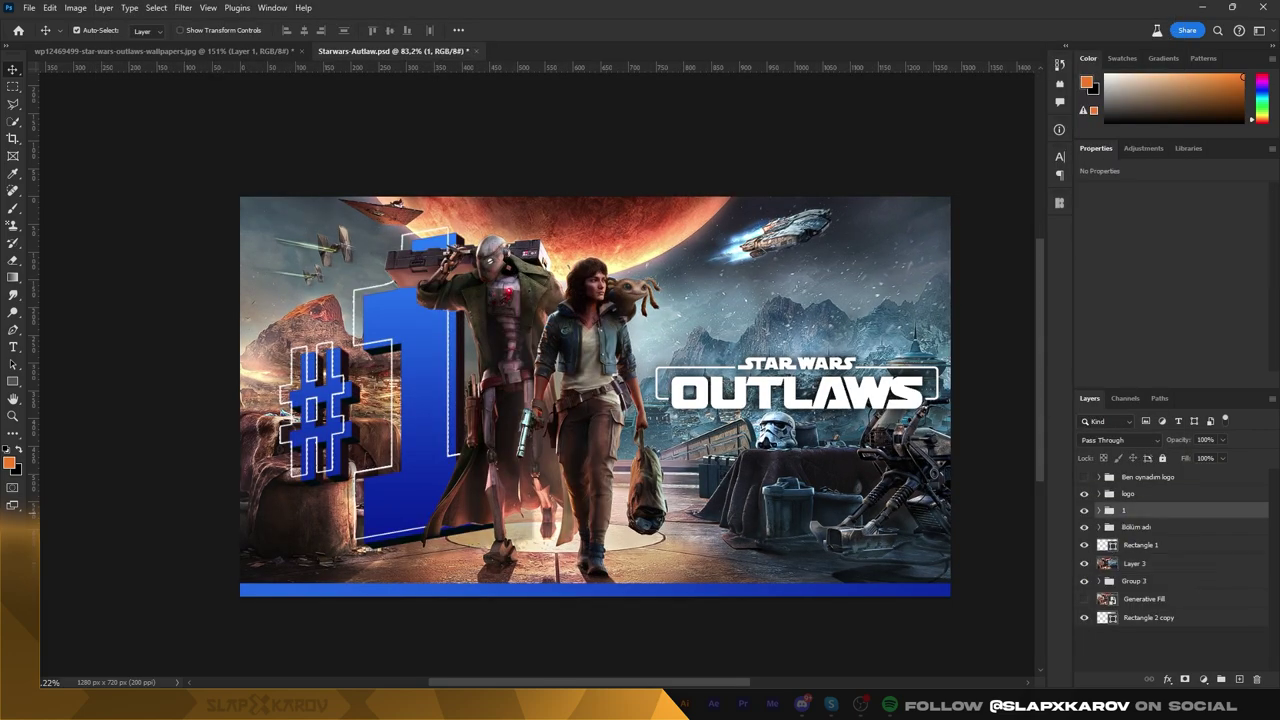
{"action": "key", "text": "ctrl+bracketright"}
{"action": "key", "text": "ctrl+bracketright"}
{"action": "key", "text": "ctrl+bracketright"}
{"action": "left_click", "coordinate": [208, 7]}
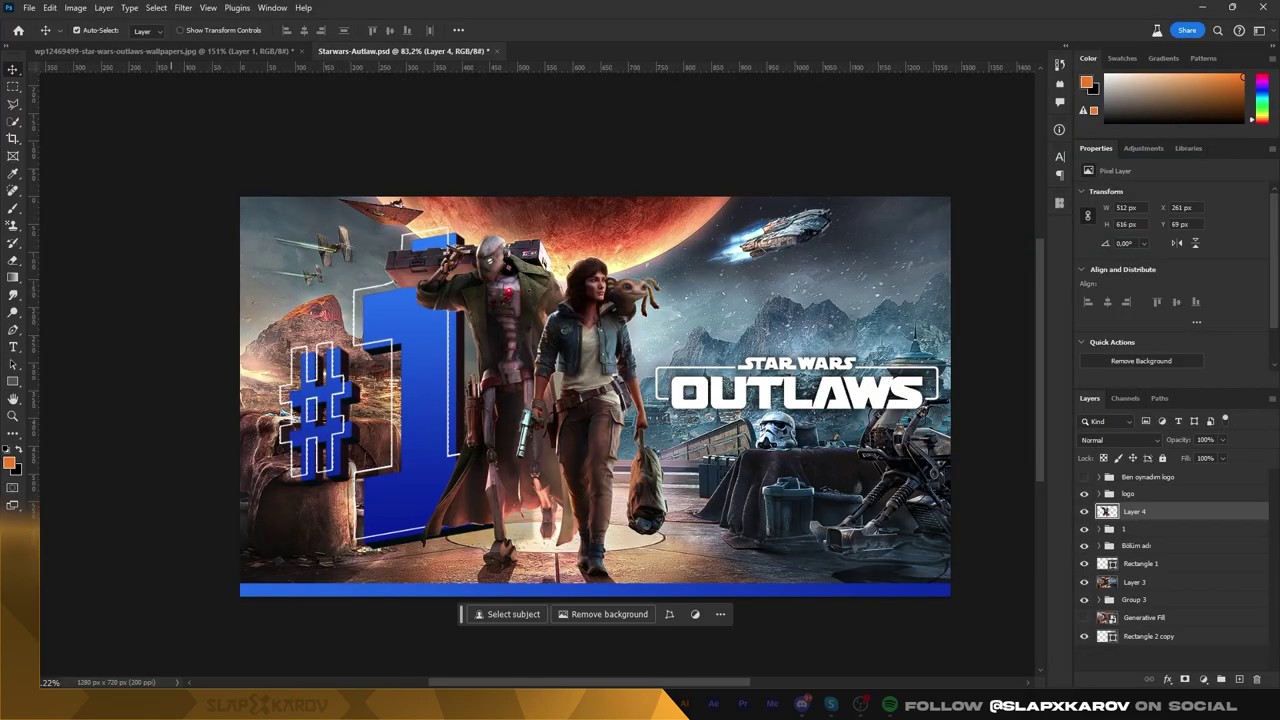
{"action": "left_click", "coordinate": [183, 7]}
{"action": "left_click", "coordinate": [218, 129]}
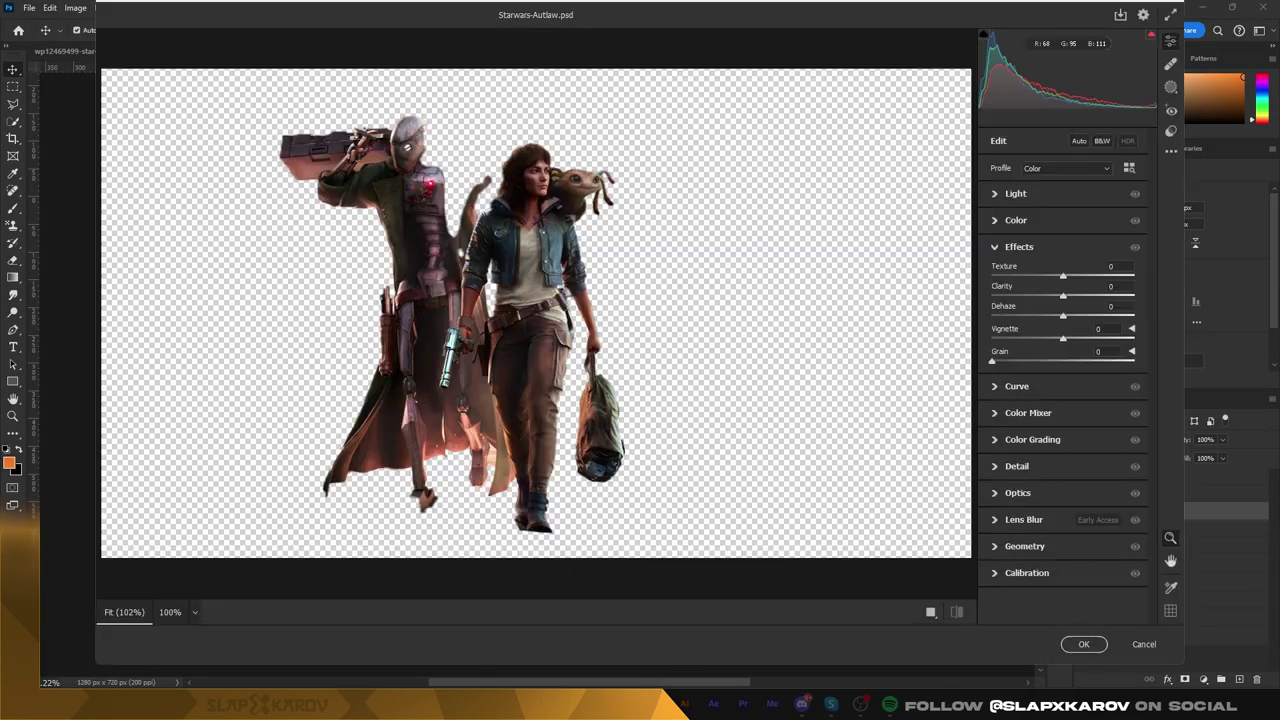
{"action": "left_click", "coordinate": [1016, 466]}
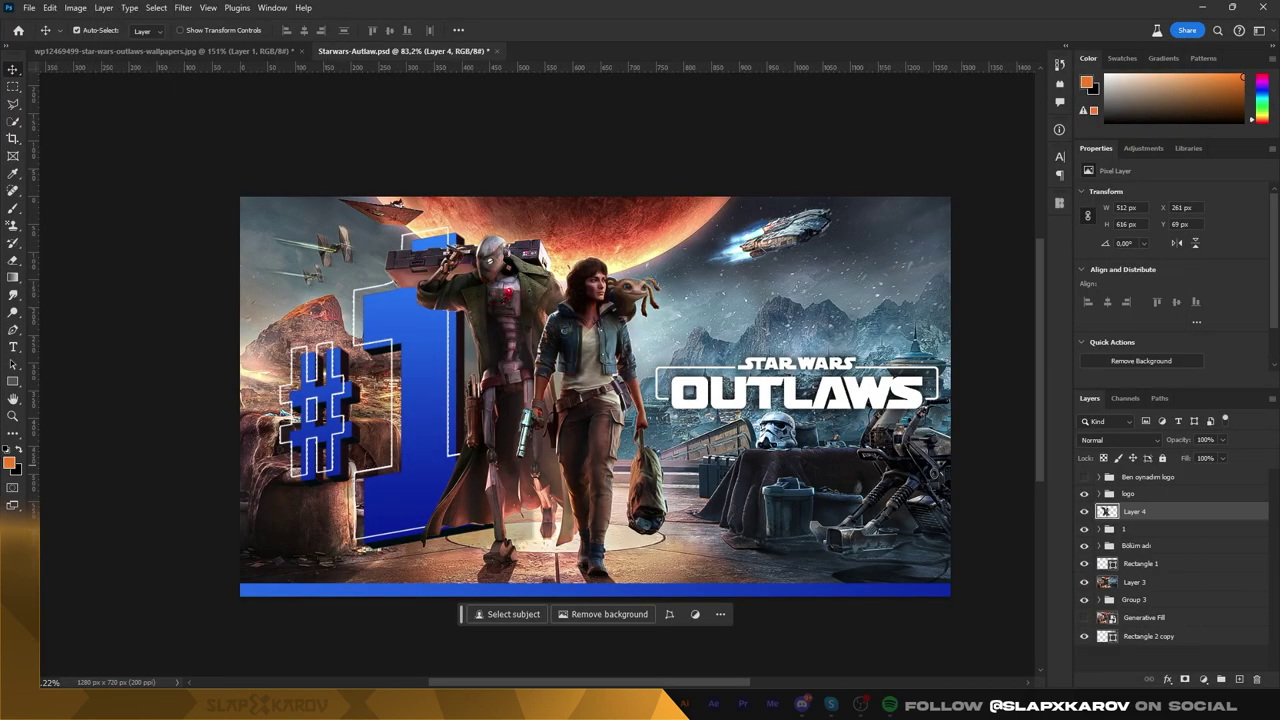
Set the #1 gradient overlay's first stop to yellow f0ff00
{"action": "double_click", "coordinate": [742, 380]}
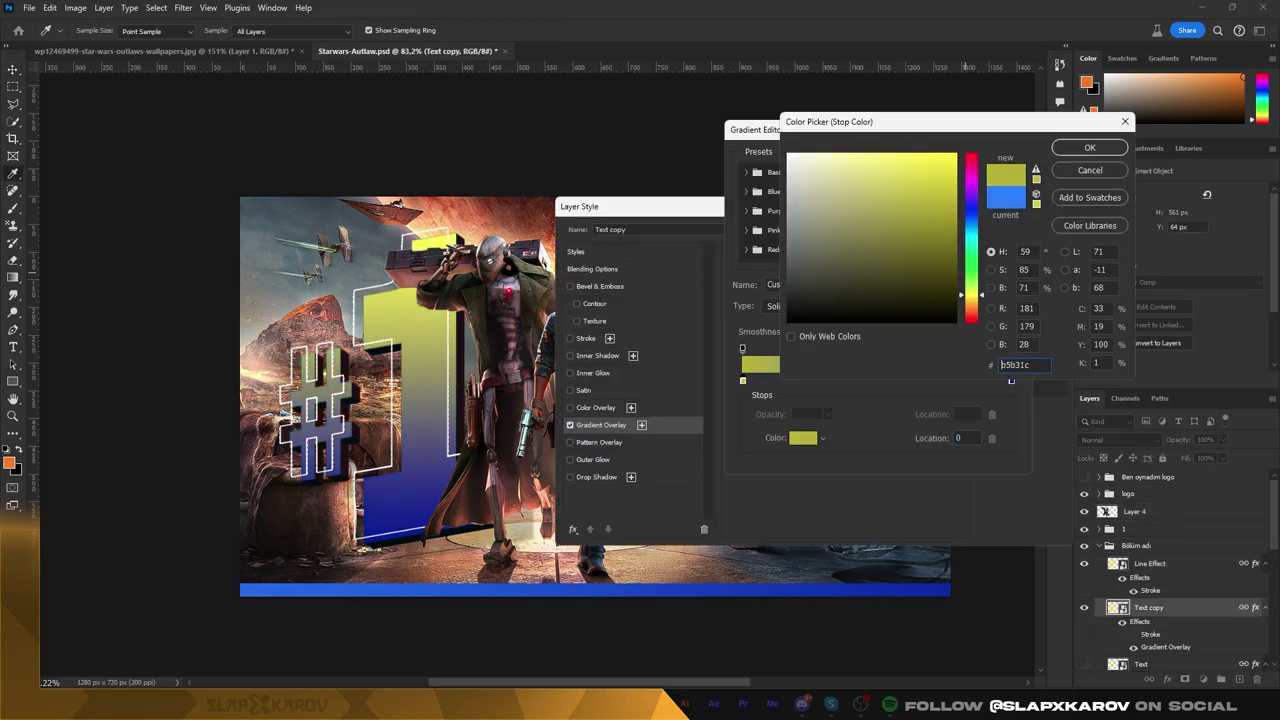
{"action": "left_click_drag", "start_coordinate": [970, 294], "coordinate": [970, 268]}
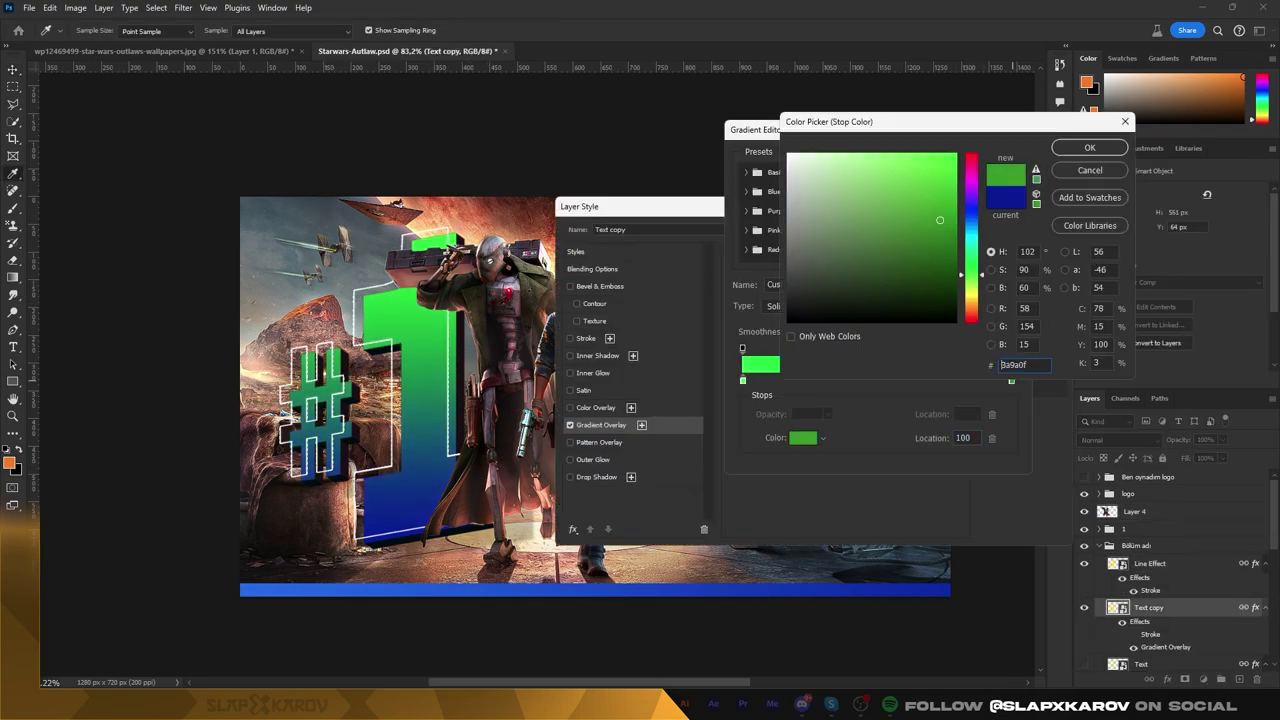
{"action": "type", "text": "f0ff00"}
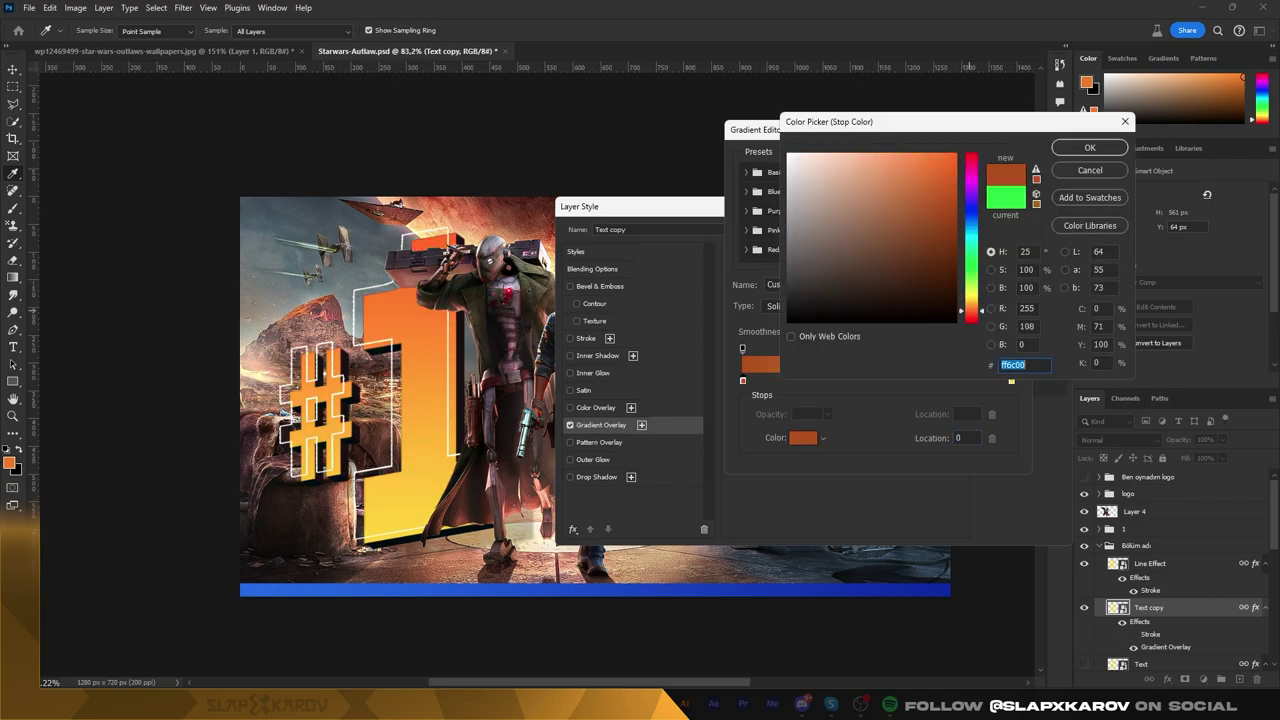
{"action": "key", "text": "Return"}
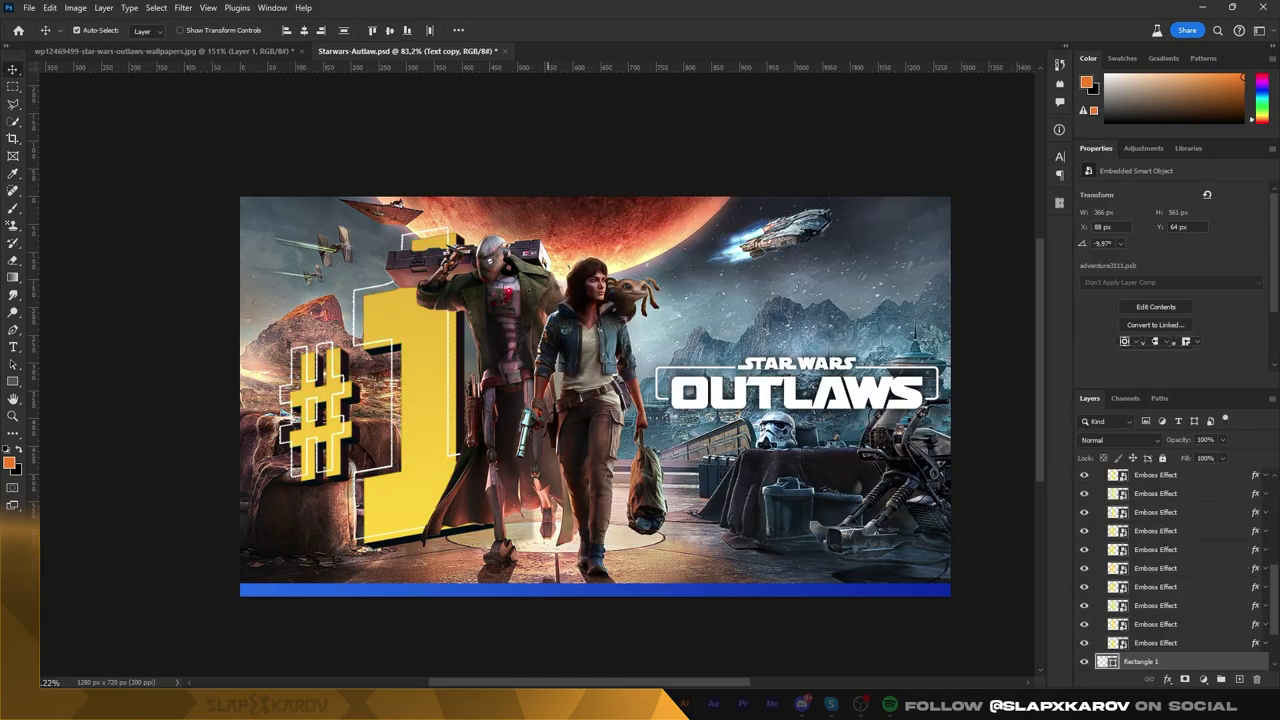